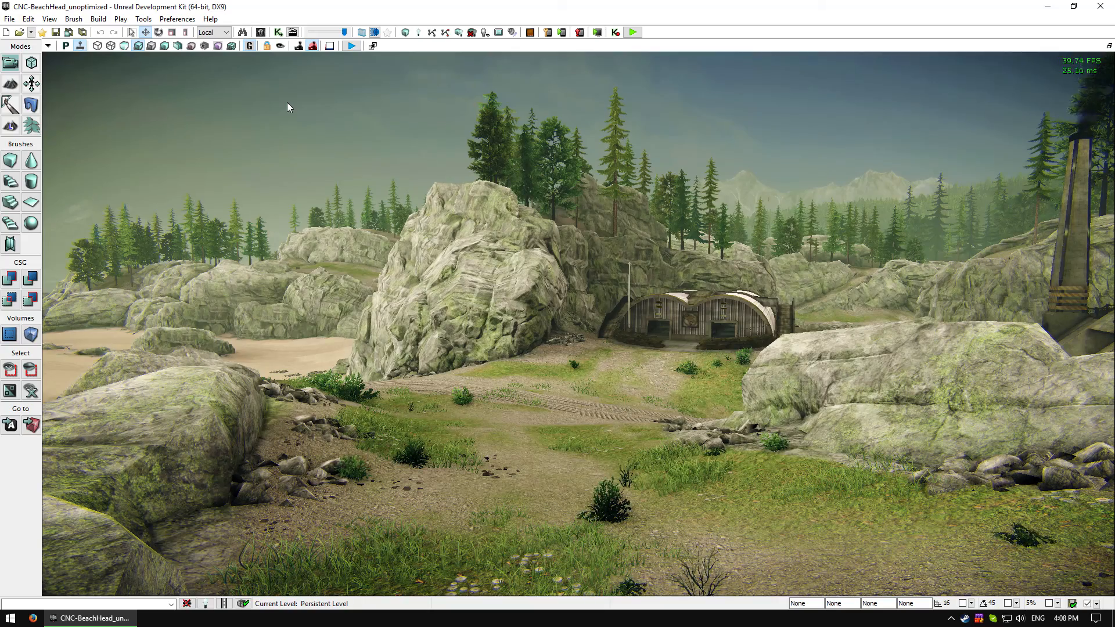
Step: Turn off game view to reveal the level's helper objects and select the precomputed visibility volume
{"action": "left_click_drag", "start_coordinate": [550, 232], "coordinate": [586, 192]}
{"action": "key", "text": "1"}
{"action": "key", "text": "g"}
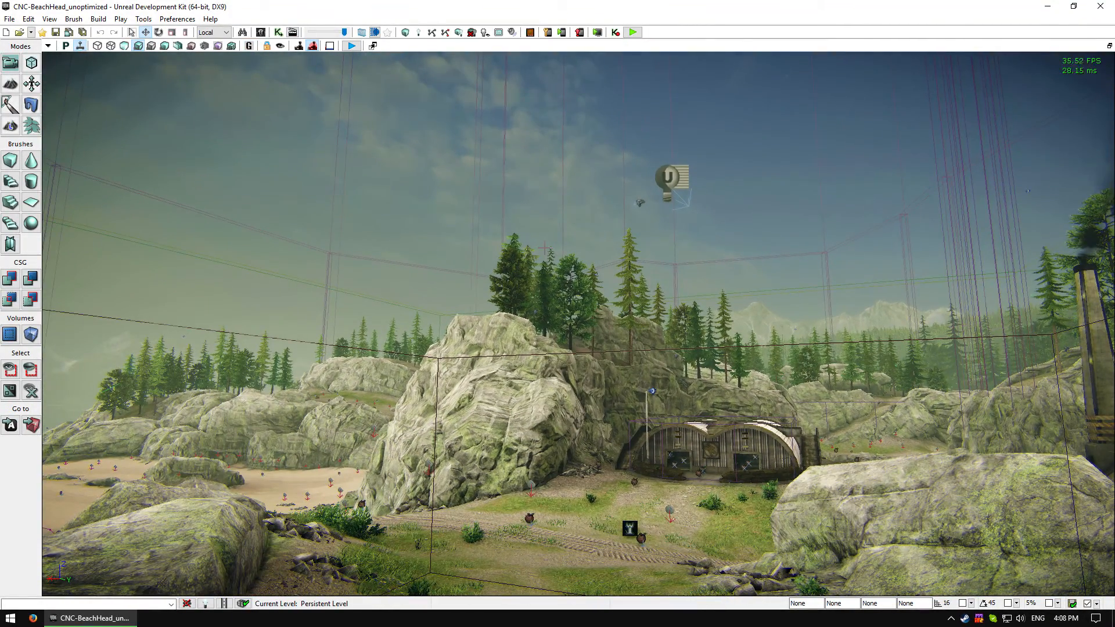
{"action": "left_click_drag", "start_coordinate": [668, 150], "coordinate": [540, 126]}
{"action": "left_click", "coordinate": [489, 495]}
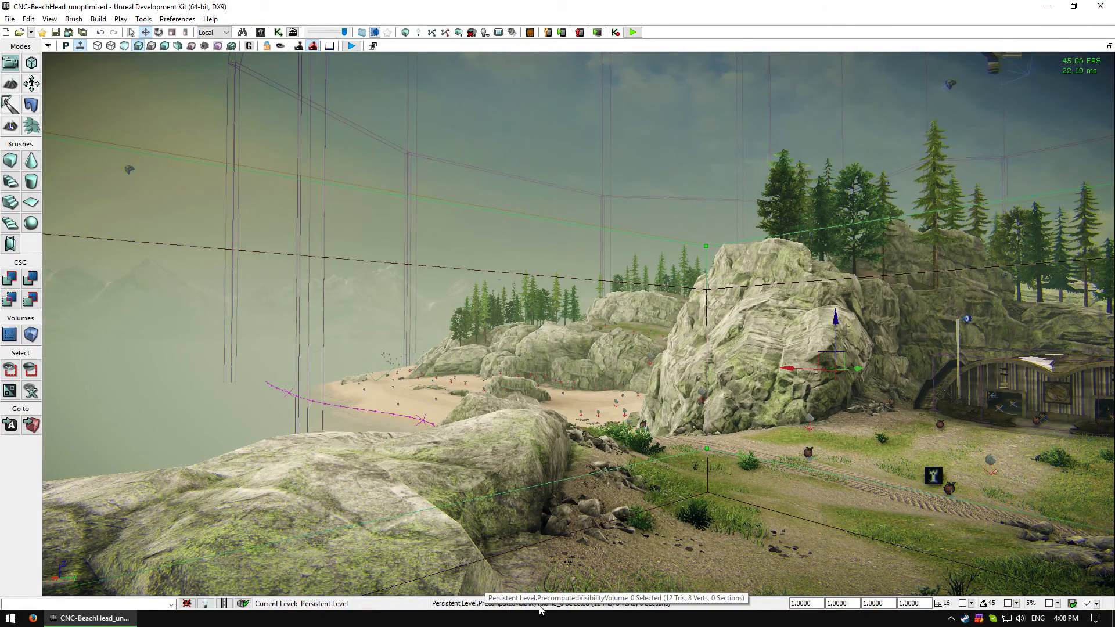
Step: Look around the beach area and bunker to examine how the selected visibility volume encloses the level
{"action": "left_click_drag", "start_coordinate": [550, 465], "coordinate": [482, 463]}
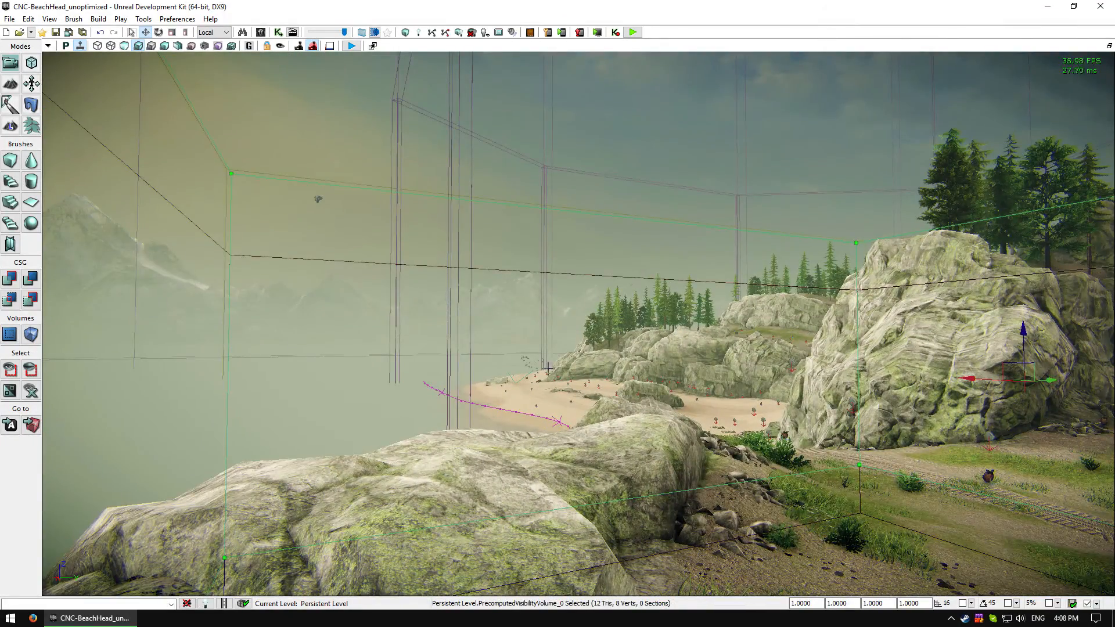
{"action": "left_click_drag", "start_coordinate": [549, 466], "coordinate": [548, 370]}
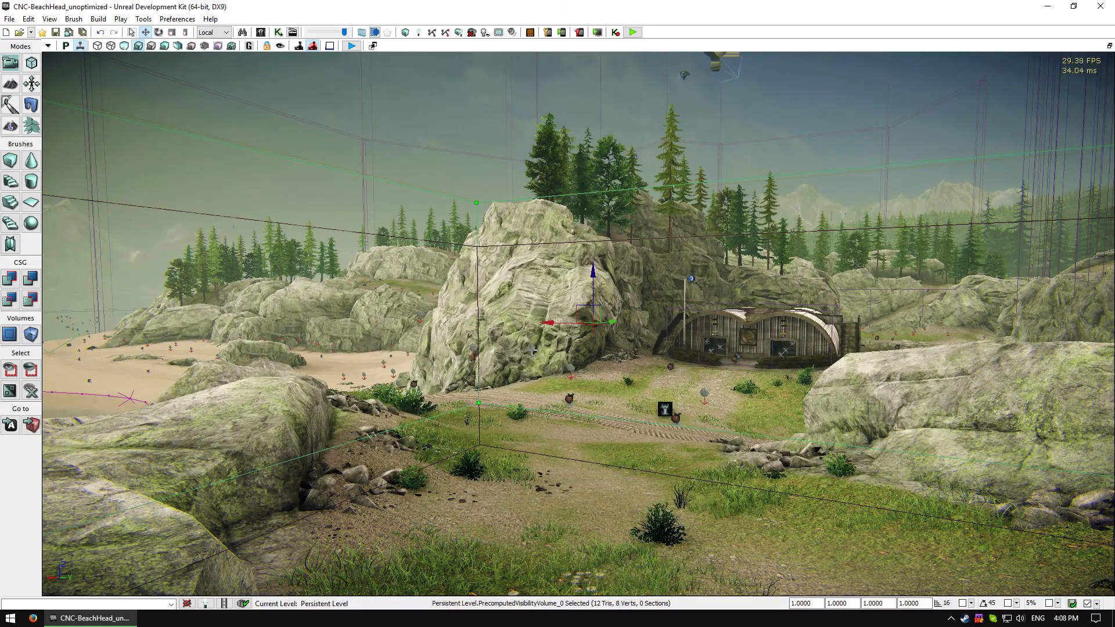
{"action": "left_click_drag", "start_coordinate": [329, 224], "coordinate": [534, 348]}
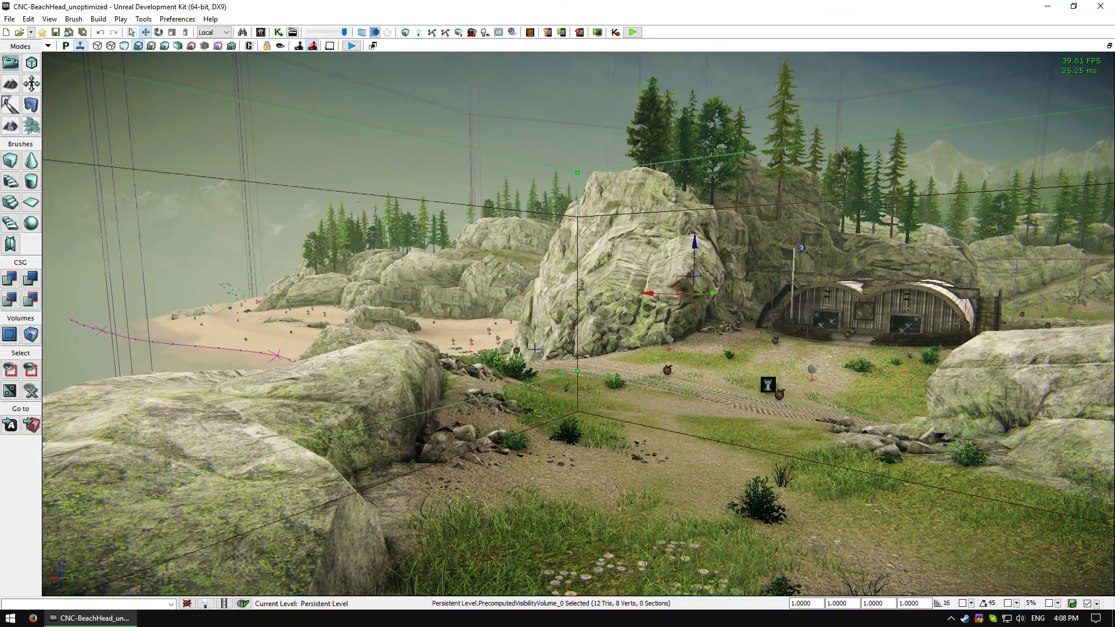
{"action": "right_click_drag", "start_coordinate": [839, 414], "coordinate": [827, 410]}
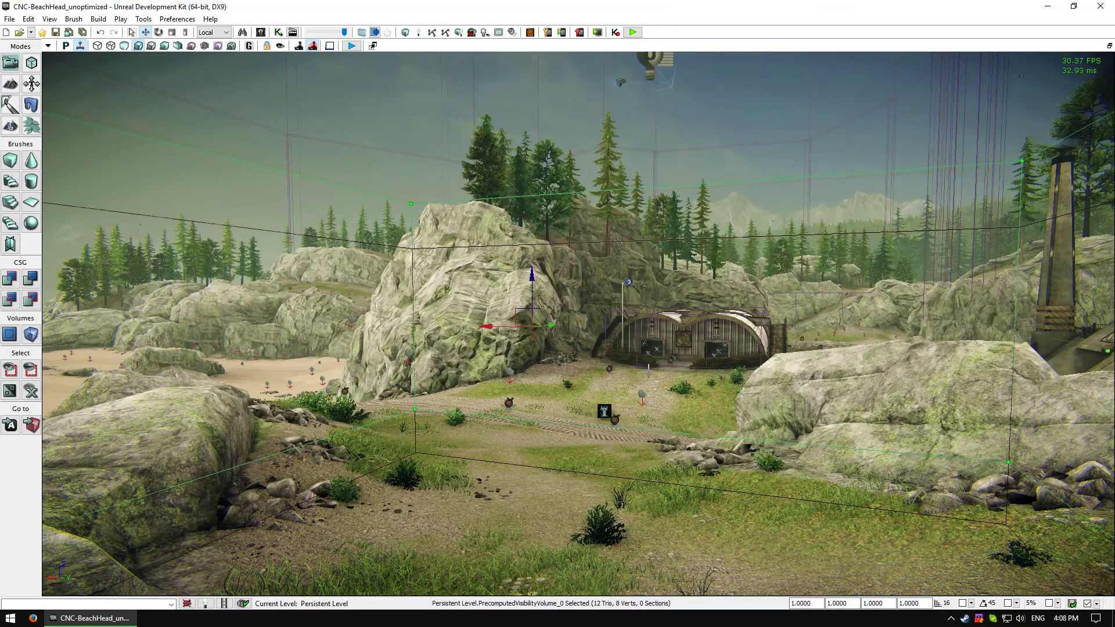
{"action": "mouse_move", "coordinate": [616, 393]}
{"action": "right_mouse_down"}
{"action": "mouse_move", "coordinate": [616, 434]}
{"action": "mouse_move", "coordinate": [636, 417]}
{"action": "mouse_move", "coordinate": [622, 414]}
{"action": "right_mouse_up"}
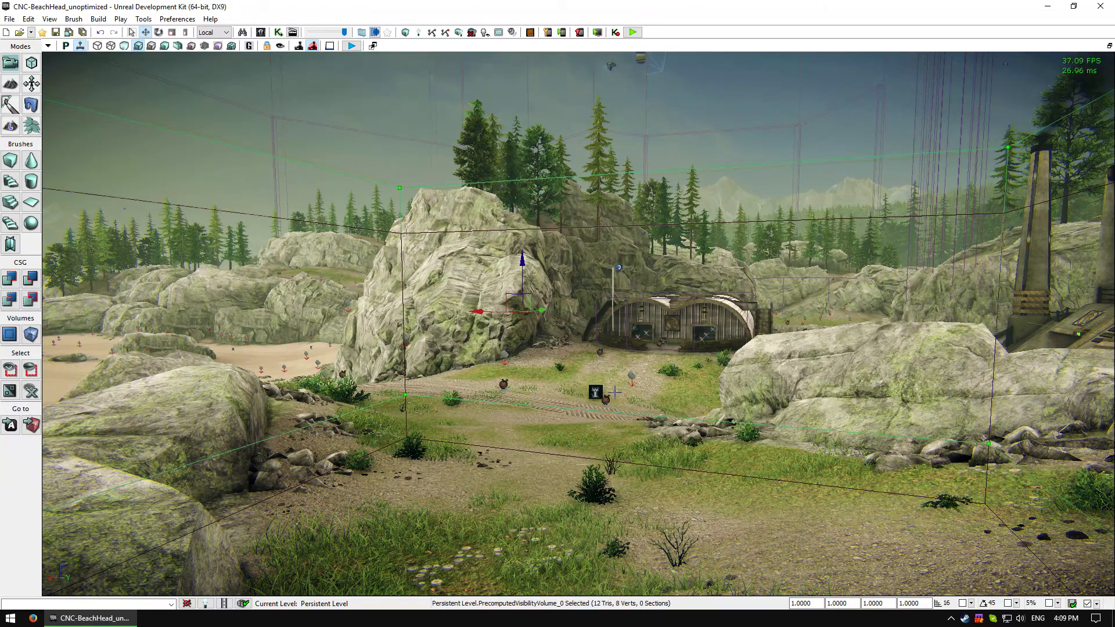
{"action": "mouse_move", "coordinate": [688, 402]}
{"action": "right_mouse_down"}
{"action": "mouse_move", "coordinate": [675, 402]}
{"action": "mouse_move", "coordinate": [704, 401]}
{"action": "right_mouse_up"}
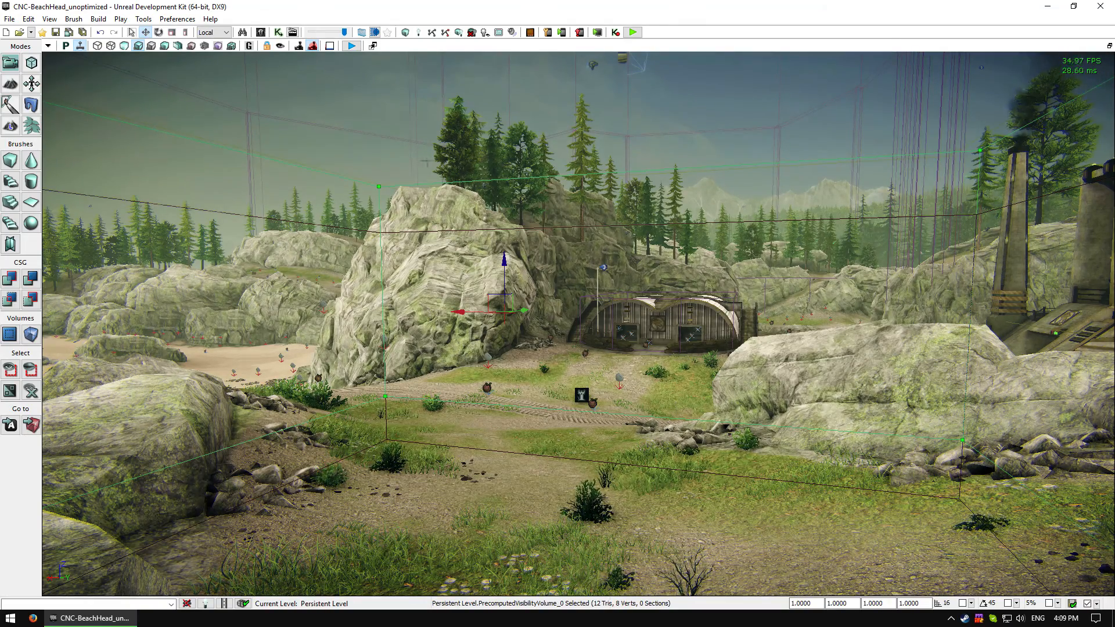
{"action": "mouse_move", "coordinate": [584, 342]}
{"action": "left_mouse_down"}
{"action": "mouse_move", "coordinate": [605, 360]}
{"action": "mouse_move", "coordinate": [587, 337]}
{"action": "left_mouse_up"}
{"action": "left_click_drag", "start_coordinate": [543, 592], "coordinate": [500, 618]}
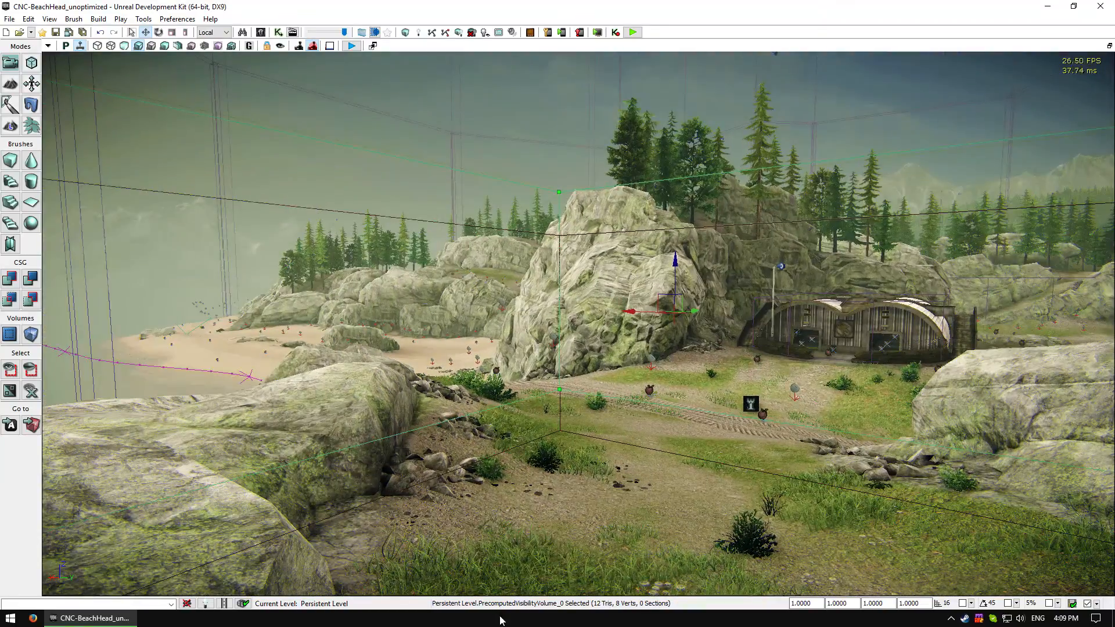
{"action": "left_click_drag", "start_coordinate": [492, 522], "coordinate": [486, 552]}
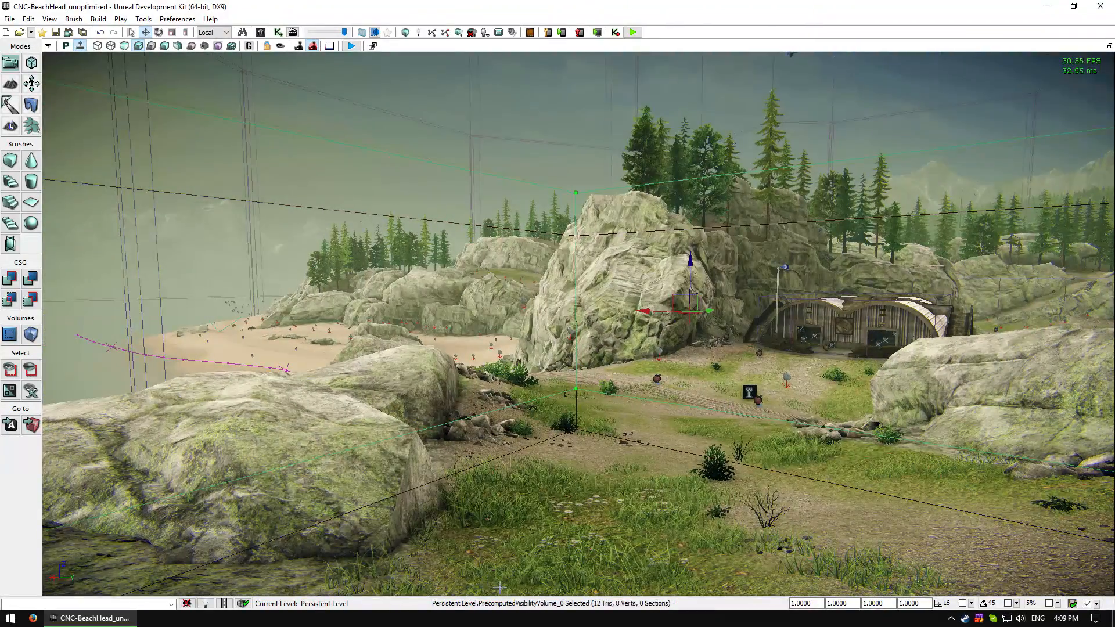
{"action": "left_click_drag", "start_coordinate": [498, 487], "coordinate": [330, 471]}
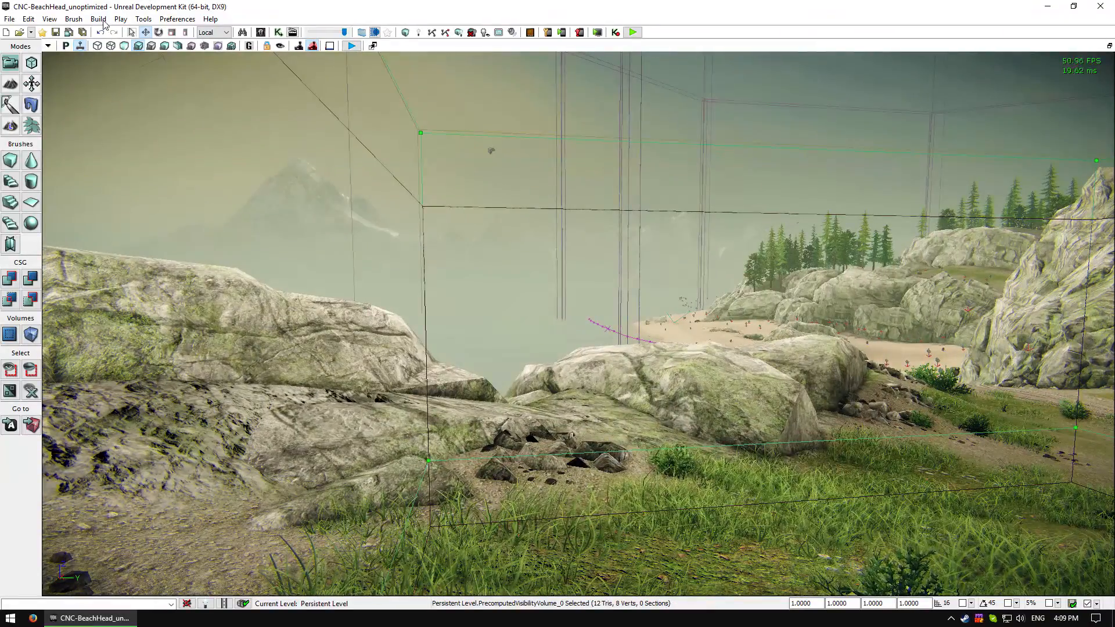
Step: Switch to the top view and examine the visibility volume's footprint over the whole map
{"action": "left_click", "coordinate": [65, 46]}
{"action": "scroll", "coordinate": [470, 359], "scroll_direction": "down", "scroll_amount": 18}
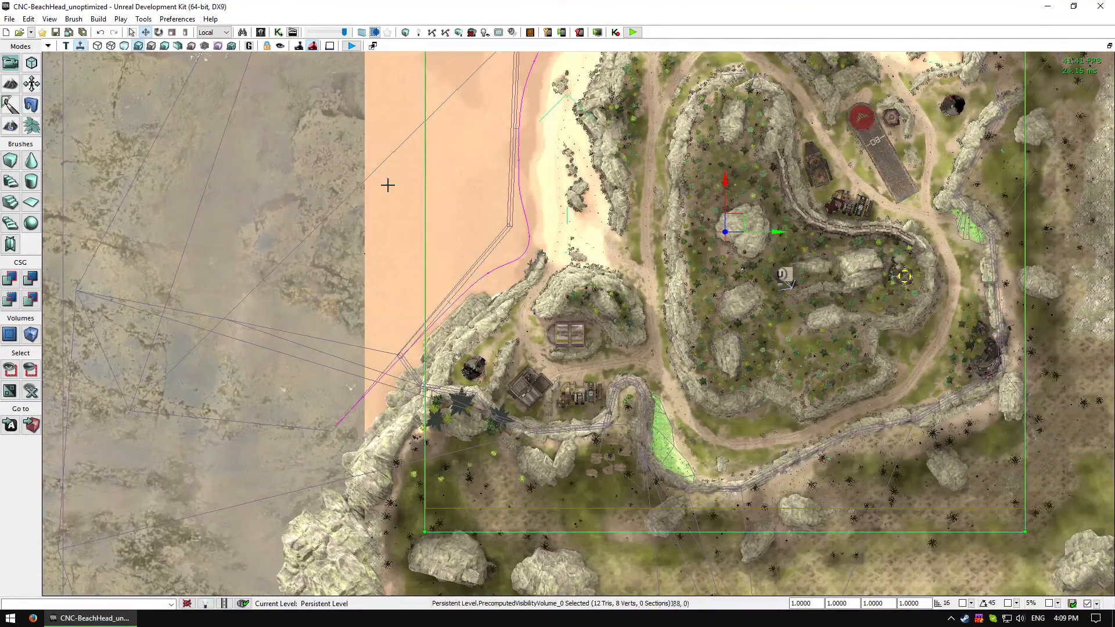
{"action": "right_click_drag", "start_coordinate": [559, 240], "coordinate": [520, 366]}
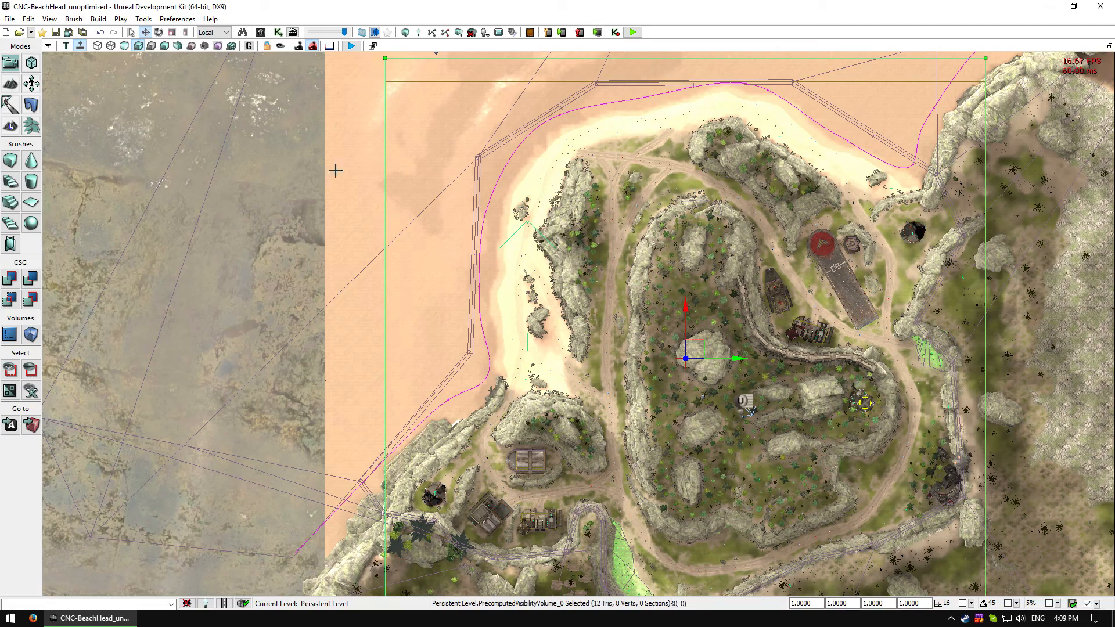
Step: In the side view, select the red builder brush and move it up a short distance
{"action": "left_click", "coordinate": [65, 46]}
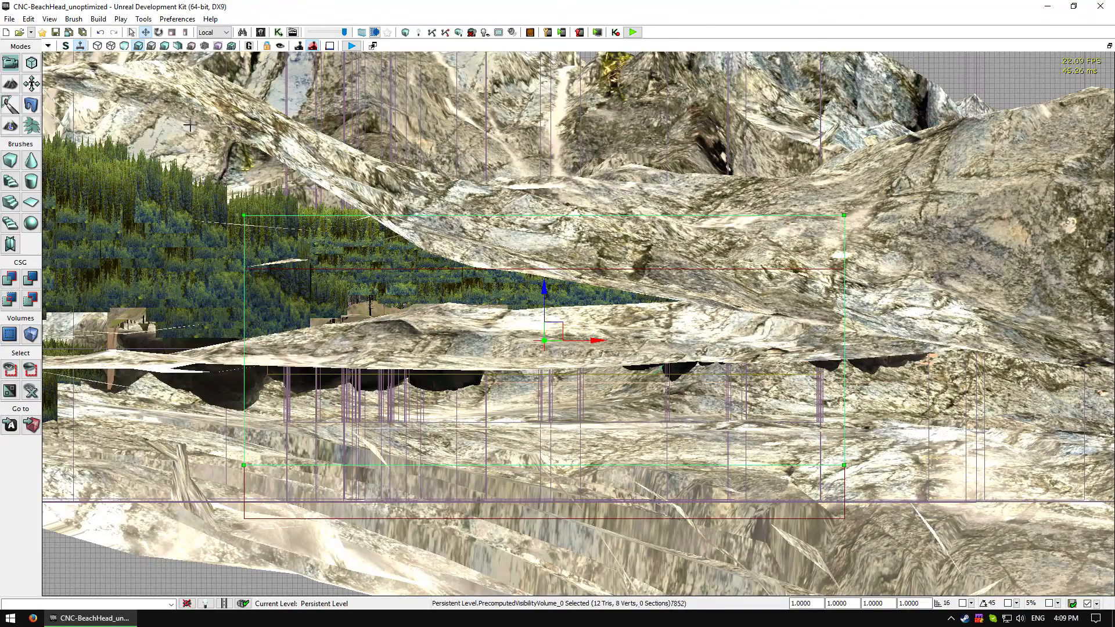
{"action": "left_click", "coordinate": [379, 268]}
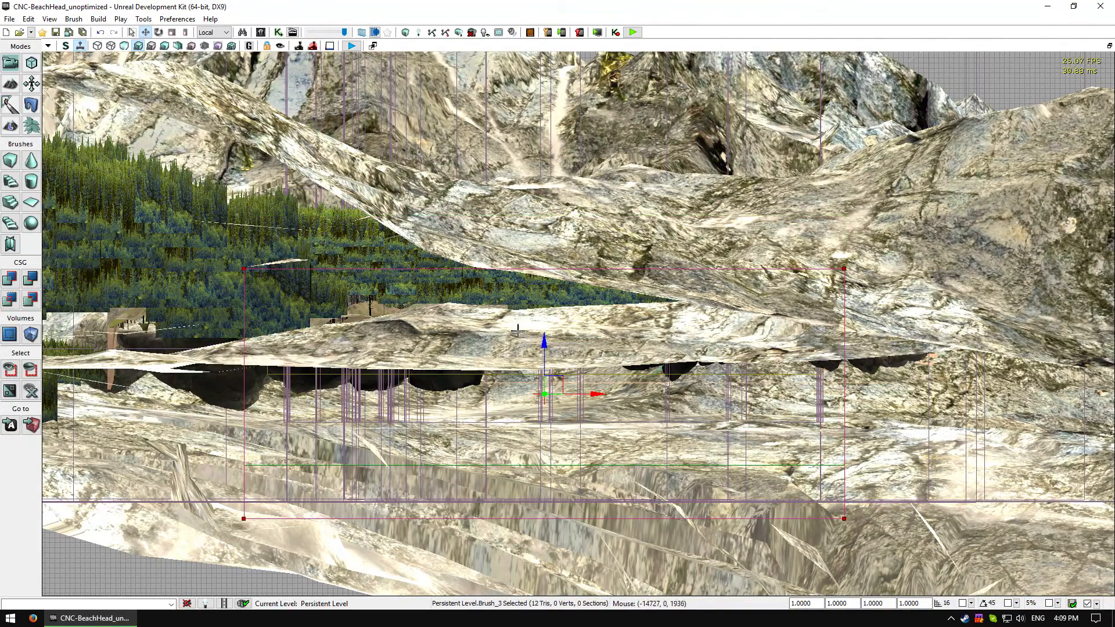
{"action": "mouse_move", "coordinate": [544, 332]}
{"action": "left_mouse_down"}
{"action": "mouse_move", "coordinate": [544, 282]}
{"action": "mouse_move", "coordinate": [544, 313]}
{"action": "left_mouse_up"}
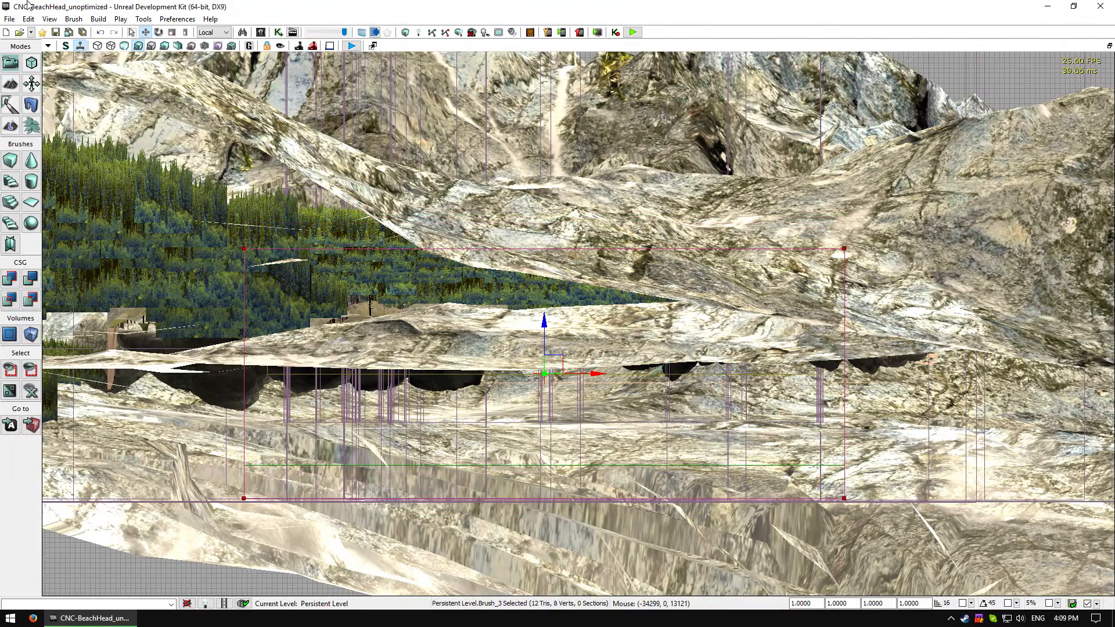
Step: Return to the perspective view, select the precomputed visibility volume and shift it slightly upward
{"action": "left_click", "coordinate": [65, 46]}
{"action": "right_click_drag", "start_coordinate": [421, 237], "coordinate": [348, 201]}
{"action": "left_click", "coordinate": [644, 279]}
{"action": "right_click_drag", "start_coordinate": [674, 503], "coordinate": [510, 413]}
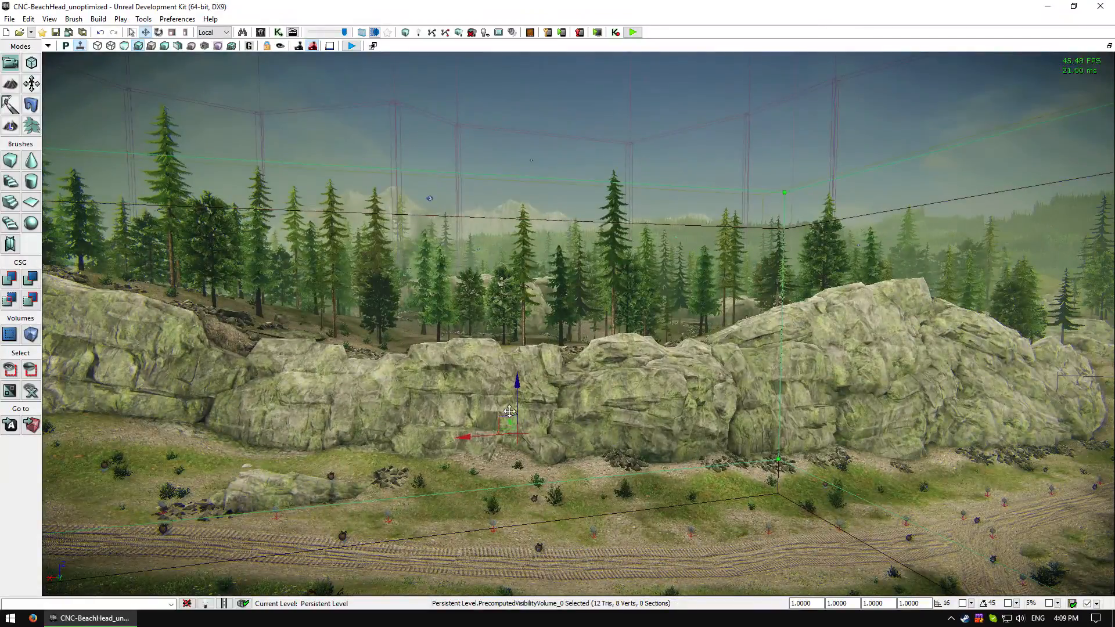
{"action": "left_click", "coordinate": [510, 378]}
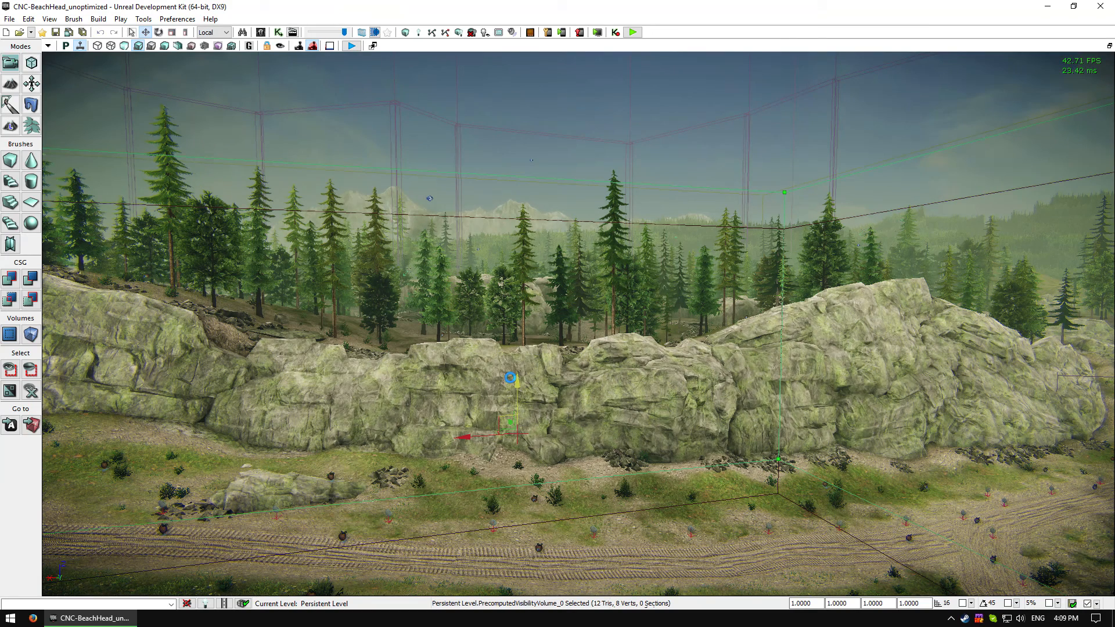
{"action": "left_click_drag", "start_coordinate": [513, 381], "coordinate": [515, 383]}
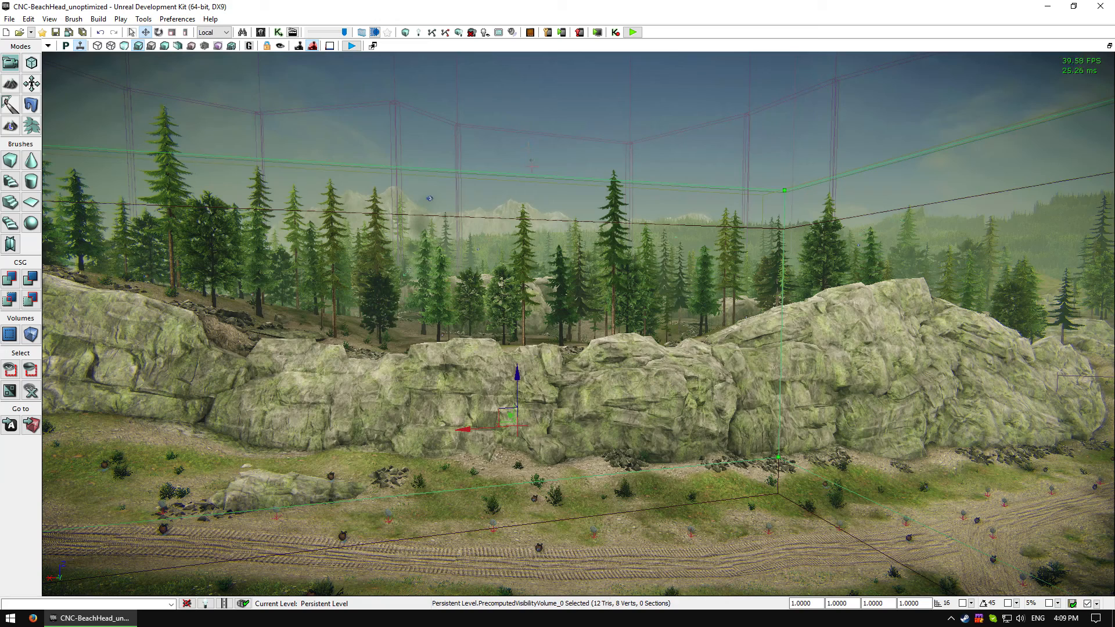
Step: Convert the selected precomputed visibility volume to a CullDistanceVolume and clear the selection
{"action": "right_click", "coordinate": [536, 162]}
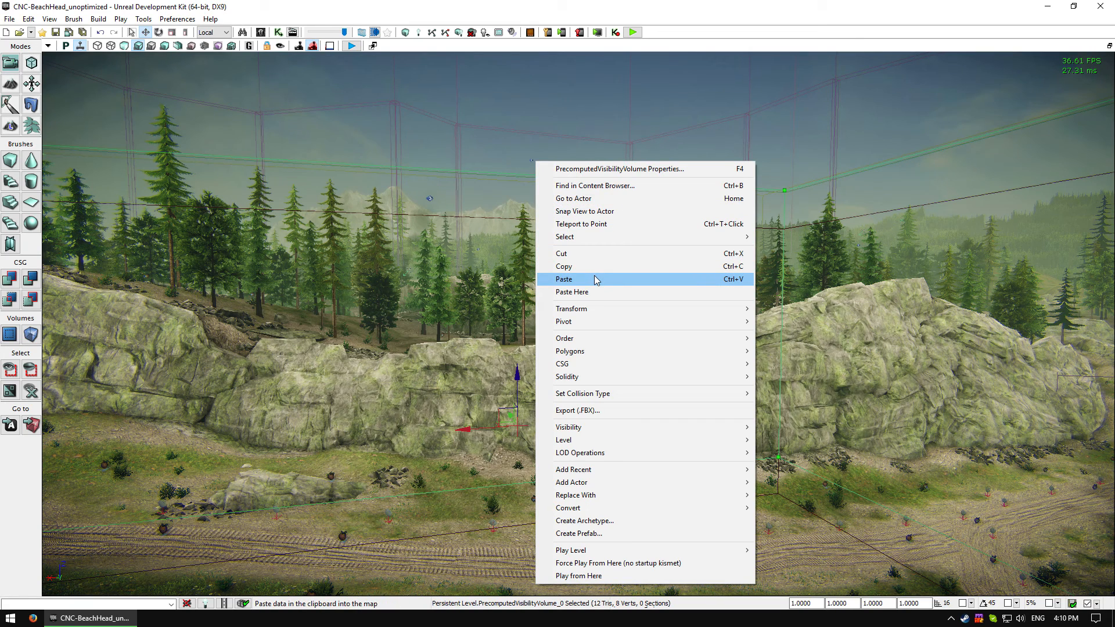
{"action": "mouse_move", "coordinate": [623, 510]}
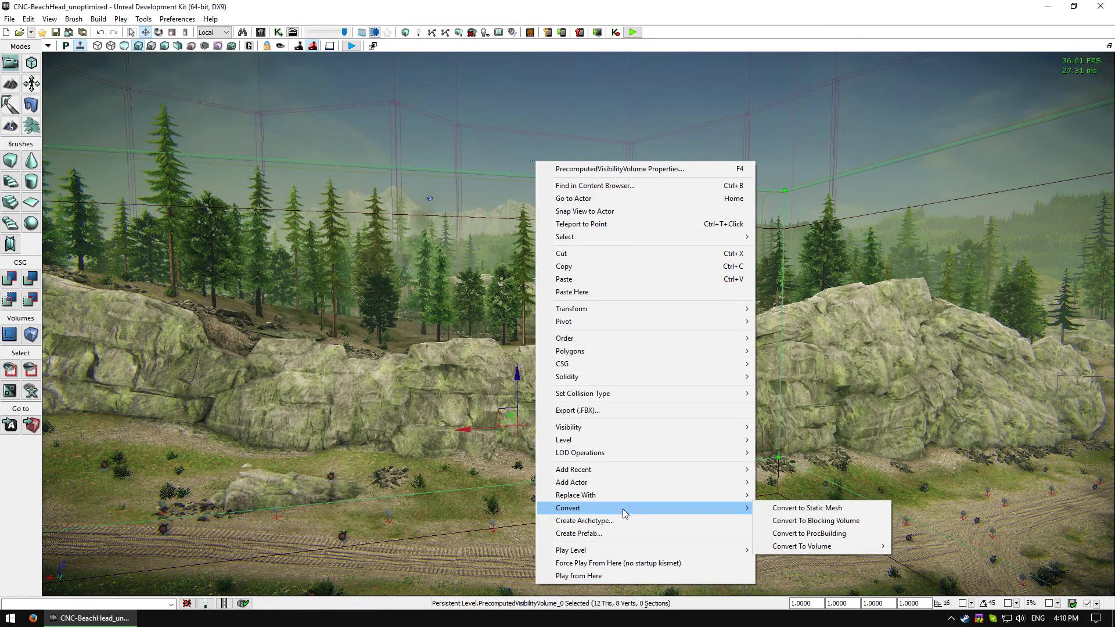
{"action": "mouse_move", "coordinate": [839, 548]}
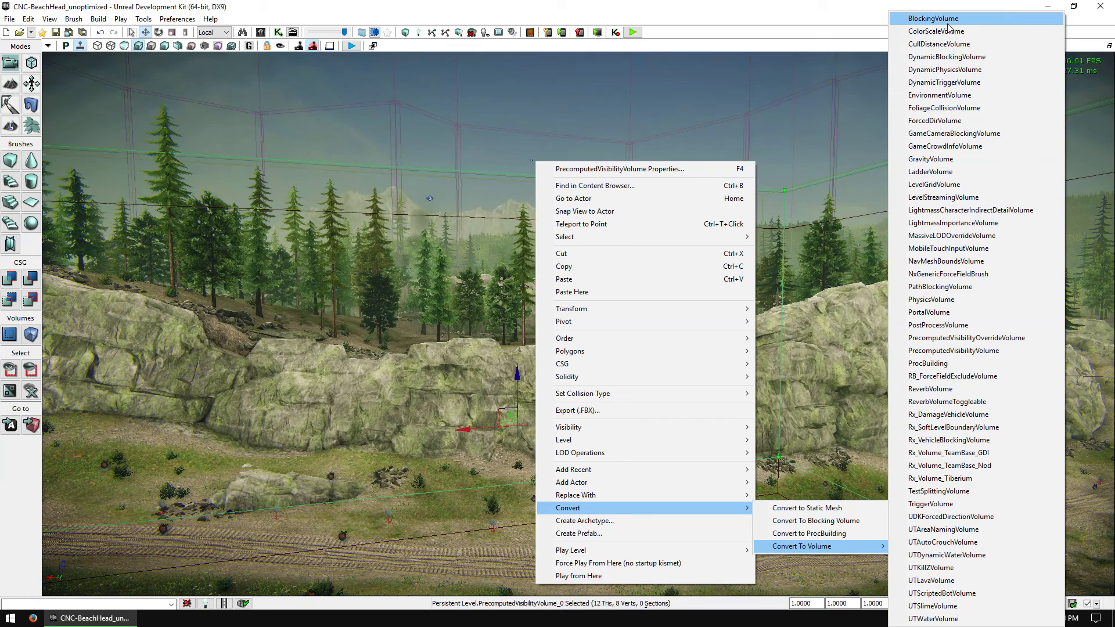
{"action": "left_click", "coordinate": [928, 45]}
{"action": "key", "text": "Escape"}
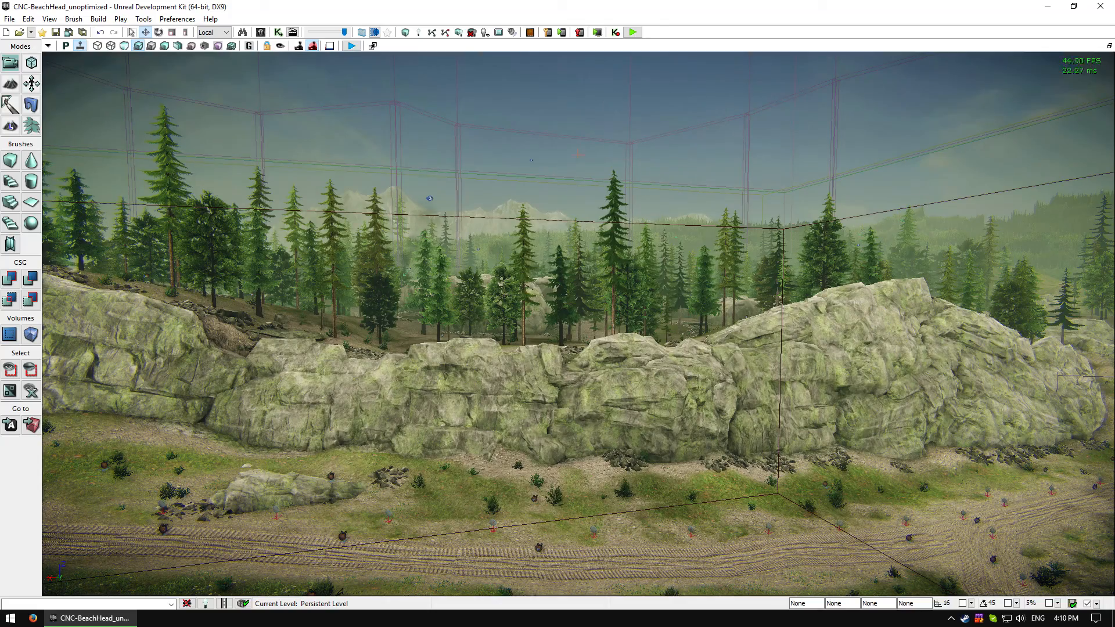
Step: Select the cull distance volume, open its properties beside the scene and expand the second cull distance entry
{"action": "left_click", "coordinate": [576, 179]}
{"action": "mouse_move", "coordinate": [594, 339]}
{"action": "right_mouse_down"}
{"action": "mouse_move", "coordinate": [509, 355]}
{"action": "mouse_move", "coordinate": [590, 351]}
{"action": "right_mouse_up"}
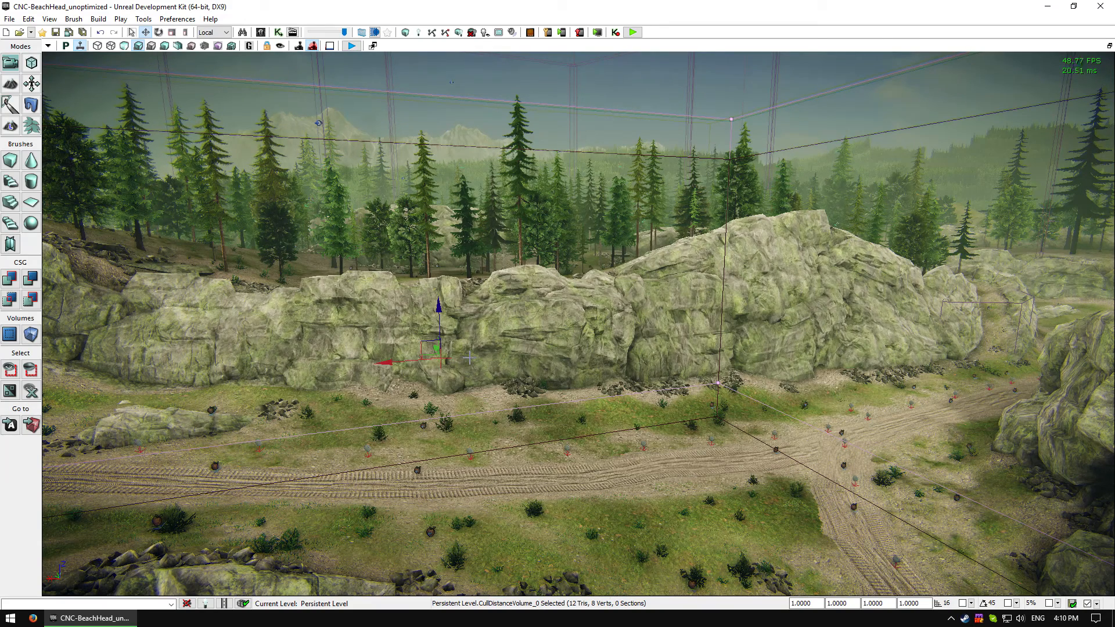
{"action": "key", "text": "F4"}
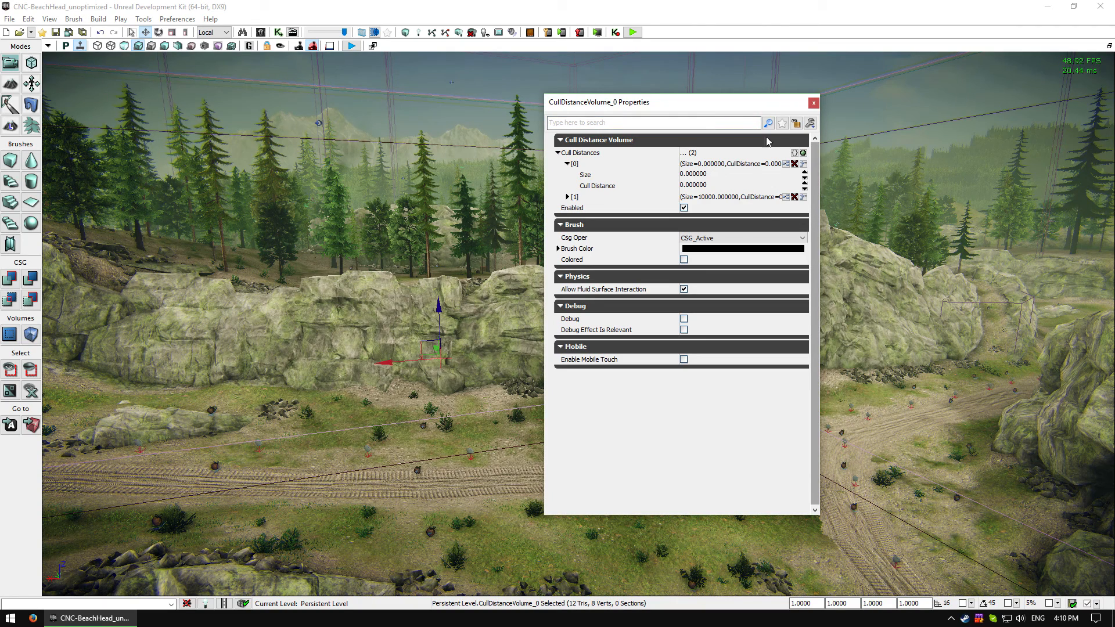
{"action": "left_click", "coordinate": [568, 197]}
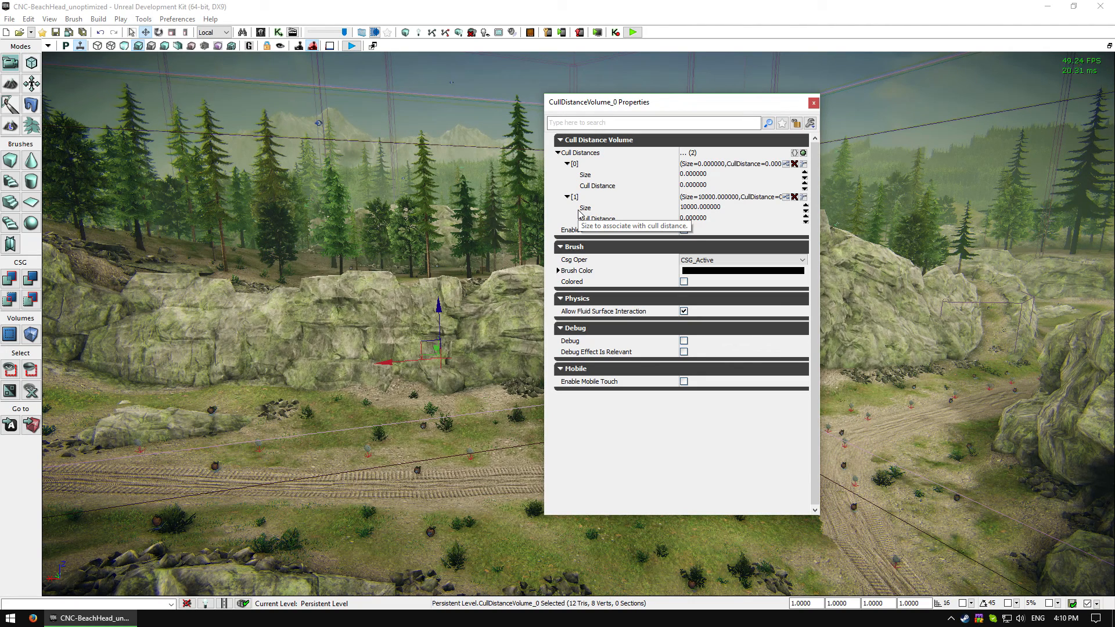
{"action": "left_click_drag", "start_coordinate": [686, 109], "coordinate": [884, 112]}
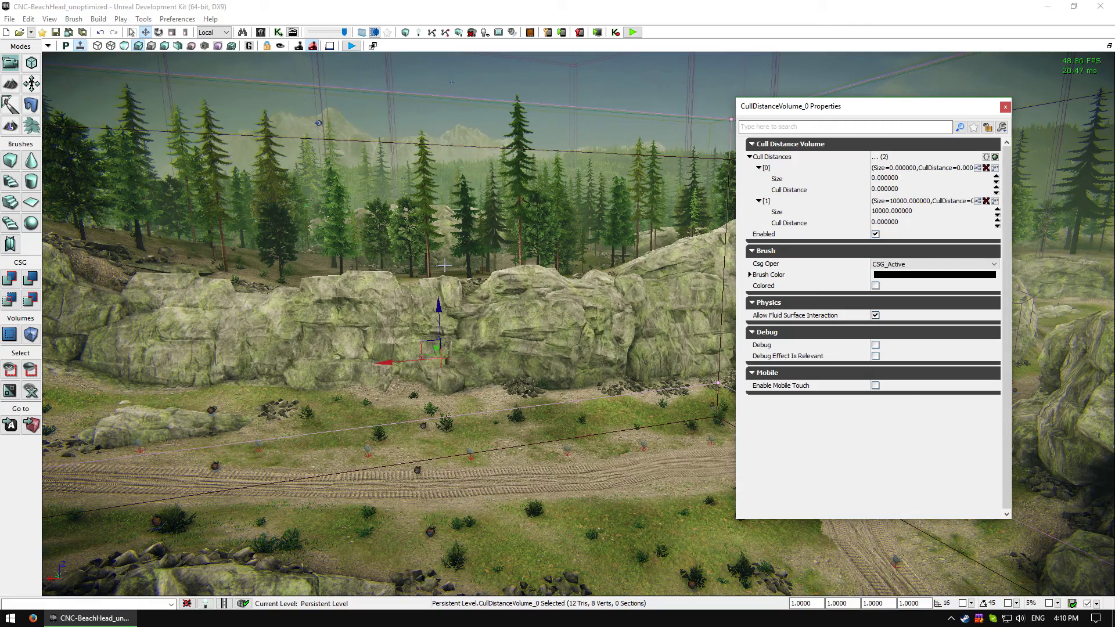
{"action": "left_click_drag", "start_coordinate": [513, 234], "coordinate": [553, 247]}
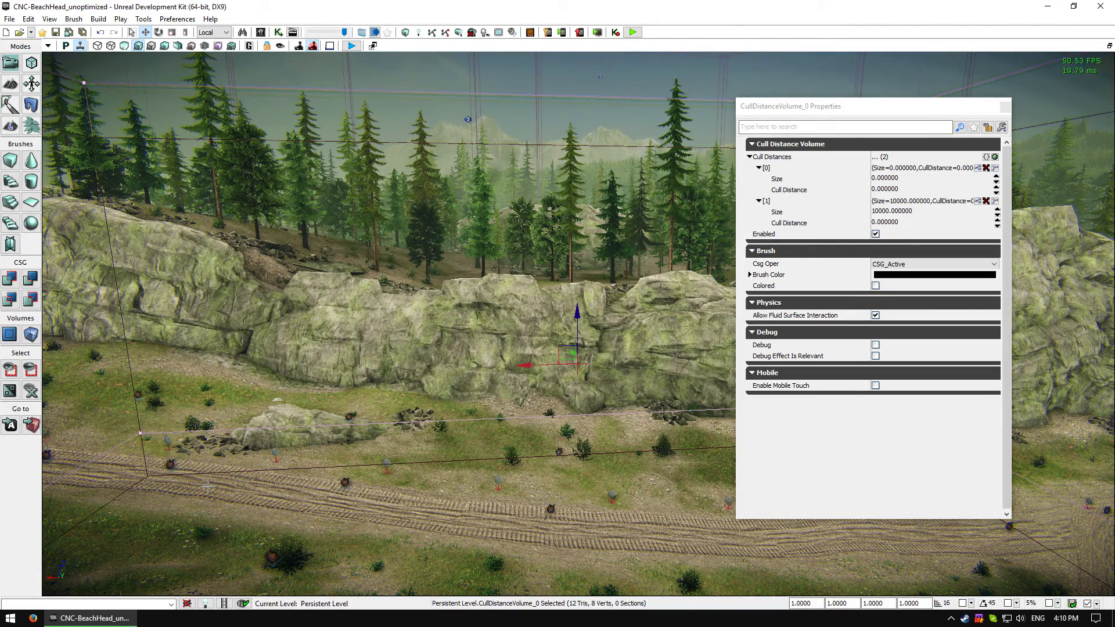
Step: Switch to Firefox, review the UDK Visibility Culling documentation page and open its parent Rendering section
{"action": "left_click", "coordinate": [33, 619]}
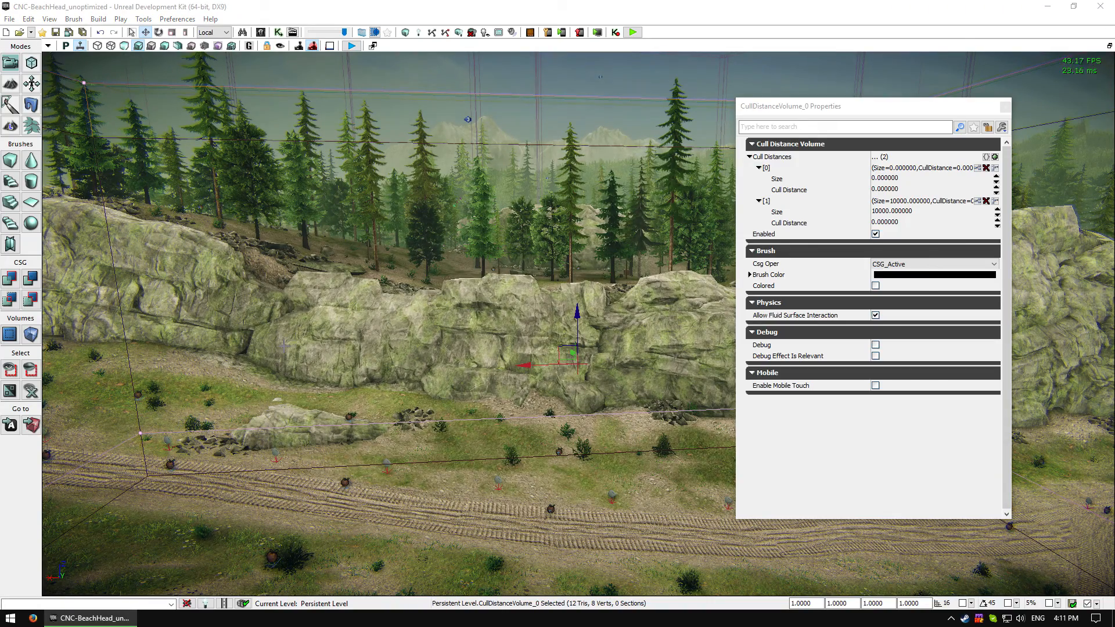
{"action": "scroll", "coordinate": [273, 196], "scroll_direction": "down", "scroll_amount": 10}
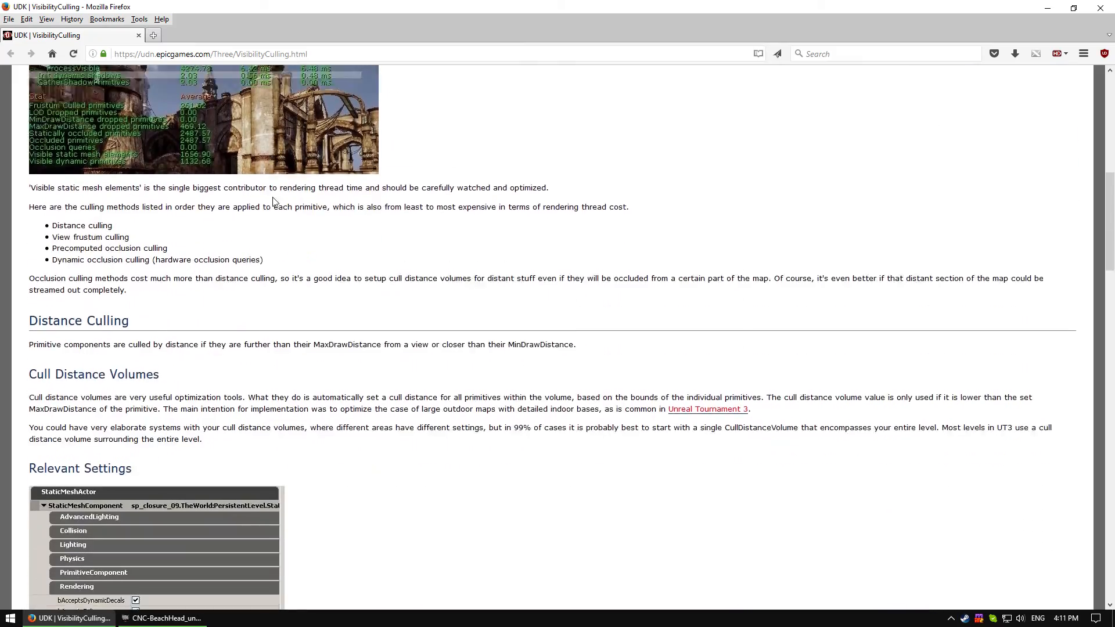
{"action": "scroll", "coordinate": [273, 197], "scroll_direction": "up", "scroll_amount": 10}
{"action": "left_click", "coordinate": [331, 54]}
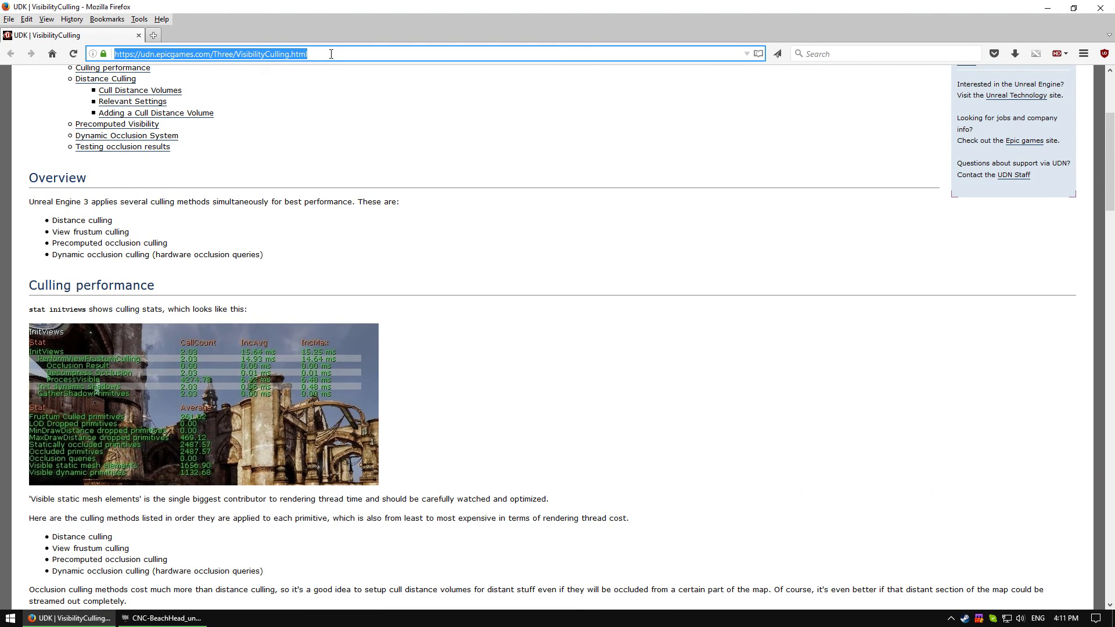
{"action": "scroll", "coordinate": [248, 138], "scroll_direction": "up", "scroll_amount": 5}
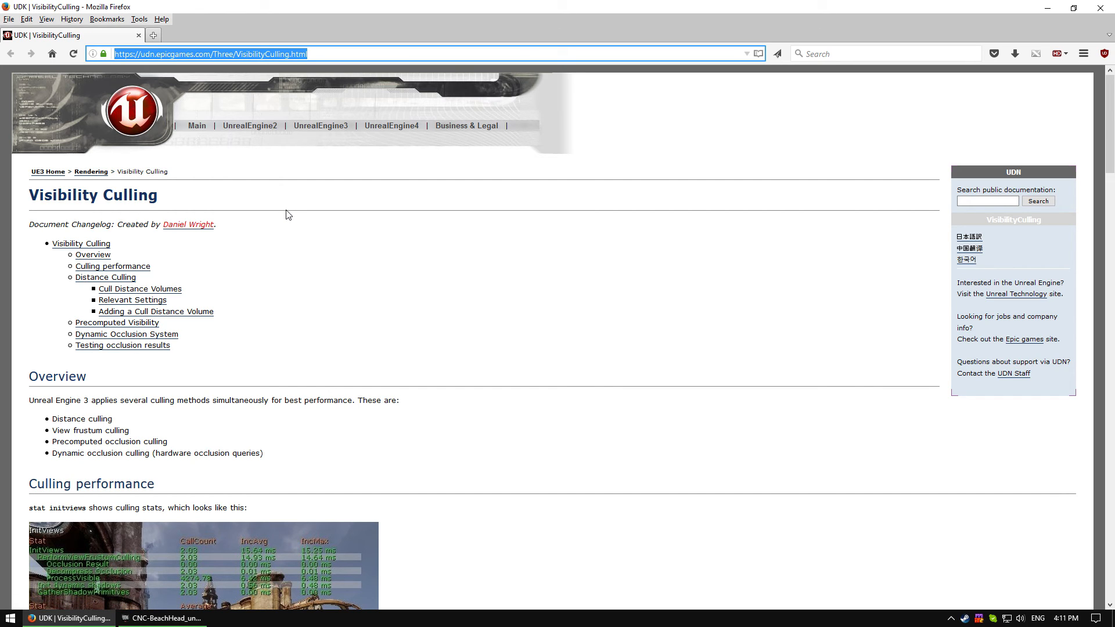
{"action": "left_click_drag", "start_coordinate": [34, 194], "coordinate": [217, 197]}
{"action": "scroll", "coordinate": [219, 196], "scroll_direction": "down", "scroll_amount": 3}
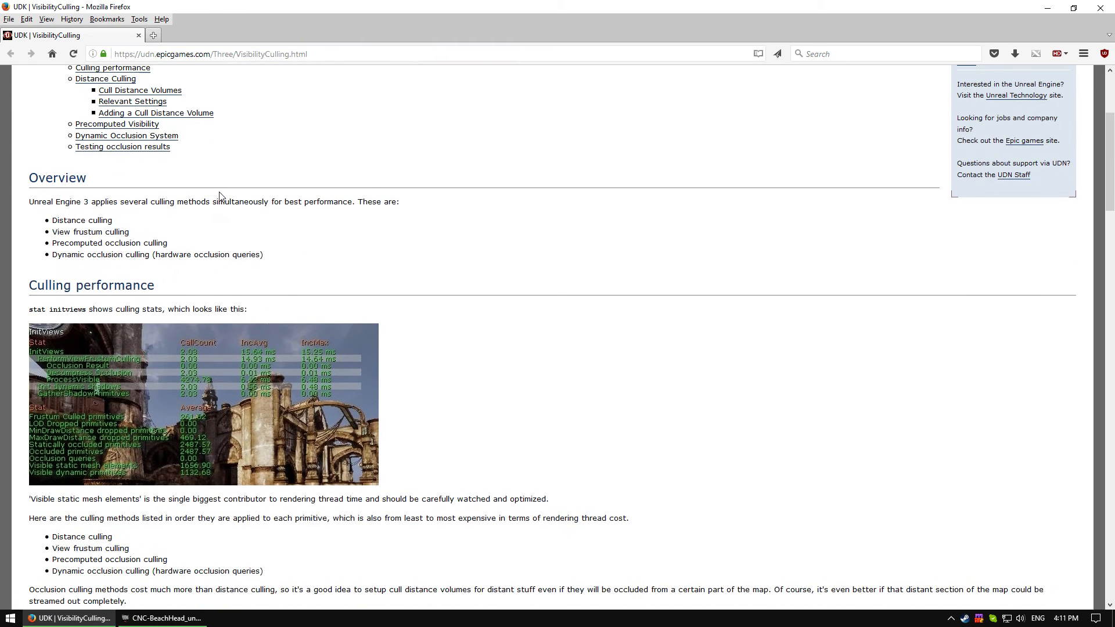
{"action": "scroll", "coordinate": [220, 194], "scroll_direction": "up", "scroll_amount": 3}
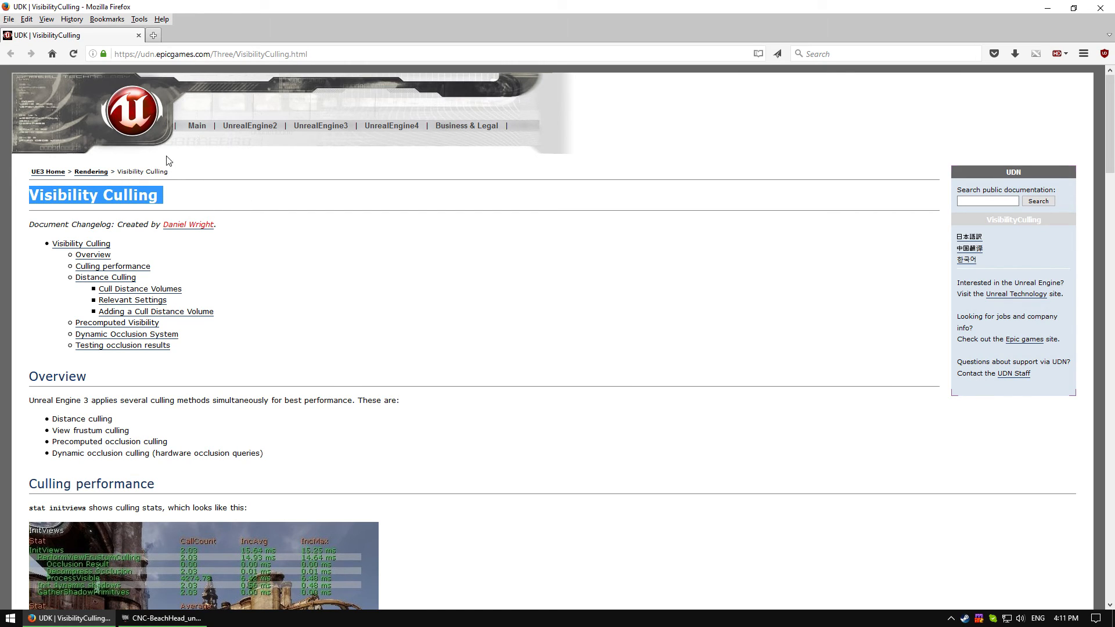
{"action": "left_click", "coordinate": [90, 172]}
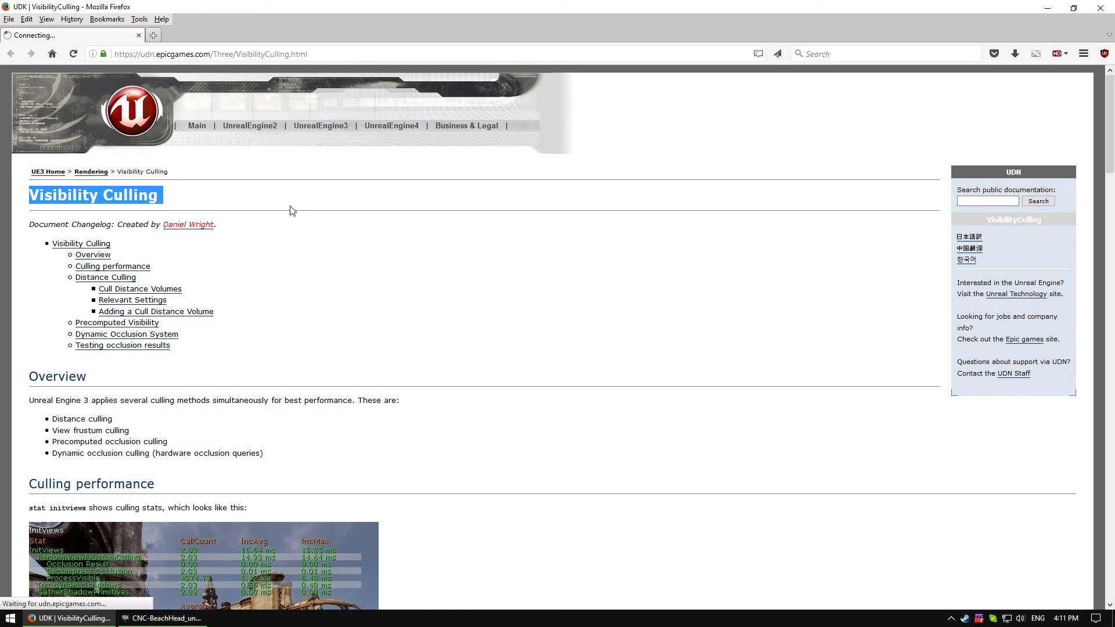
Step: Look over the Rendering section, return to the Visibility Culling page and read the Cull Distance Volumes and Relevant Settings sections
{"action": "scroll", "coordinate": [342, 310], "scroll_direction": "down", "scroll_amount": 1}
{"action": "scroll", "coordinate": [341, 311], "scroll_direction": "down", "scroll_amount": 2}
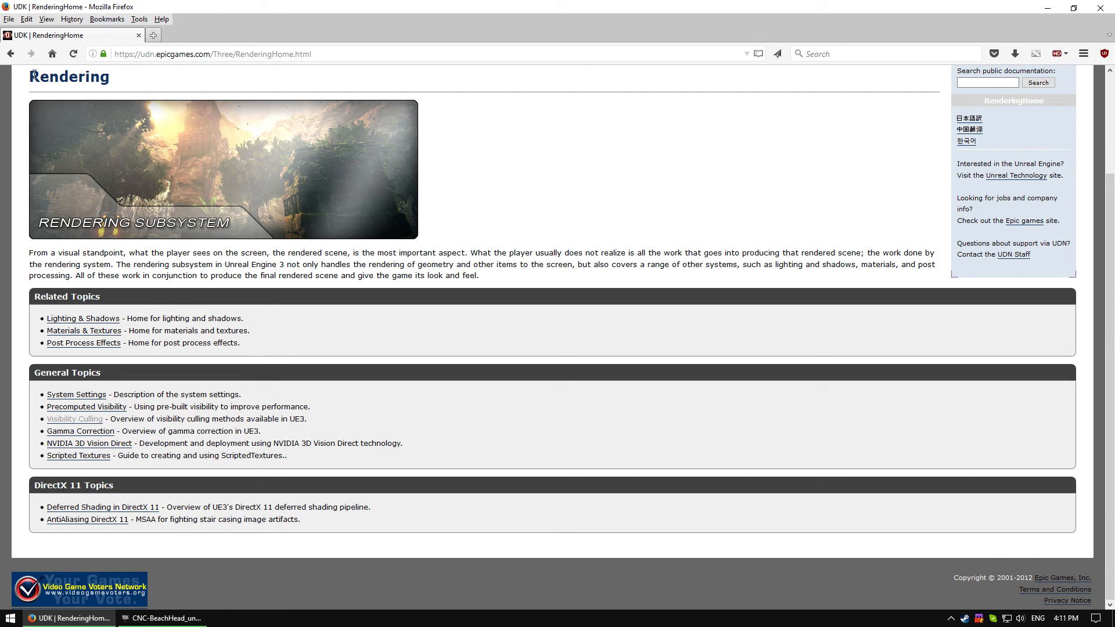
{"action": "left_click", "coordinate": [11, 54]}
{"action": "scroll", "coordinate": [288, 269], "scroll_direction": "down", "scroll_amount": 12}
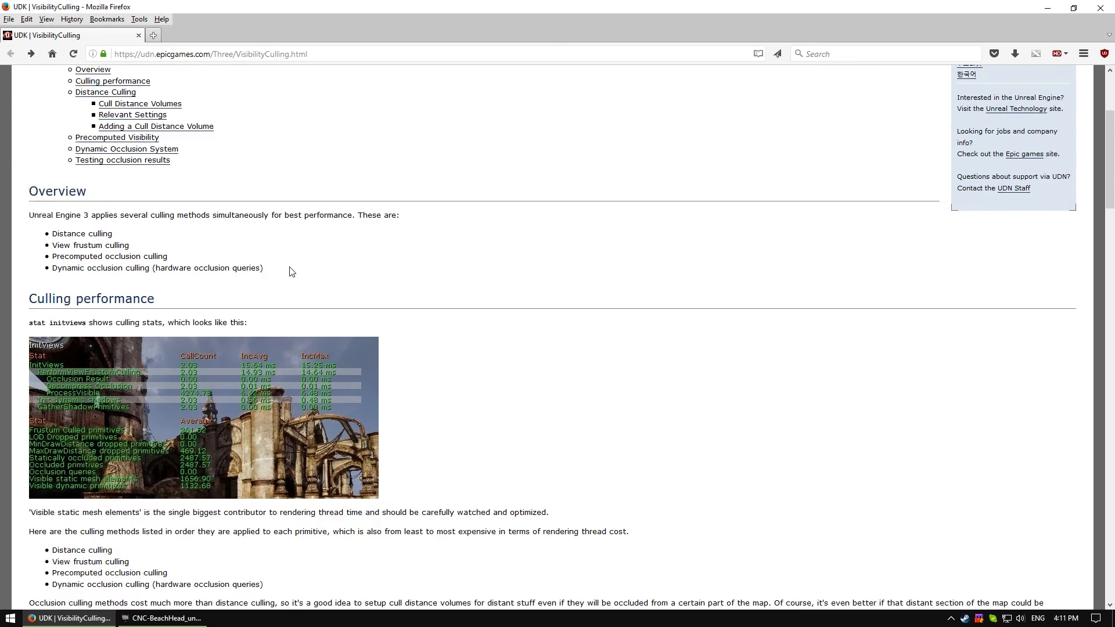
{"action": "scroll", "coordinate": [296, 265], "scroll_direction": "down", "scroll_amount": 12}
{"action": "scroll", "coordinate": [336, 269], "scroll_direction": "up", "scroll_amount": 9}
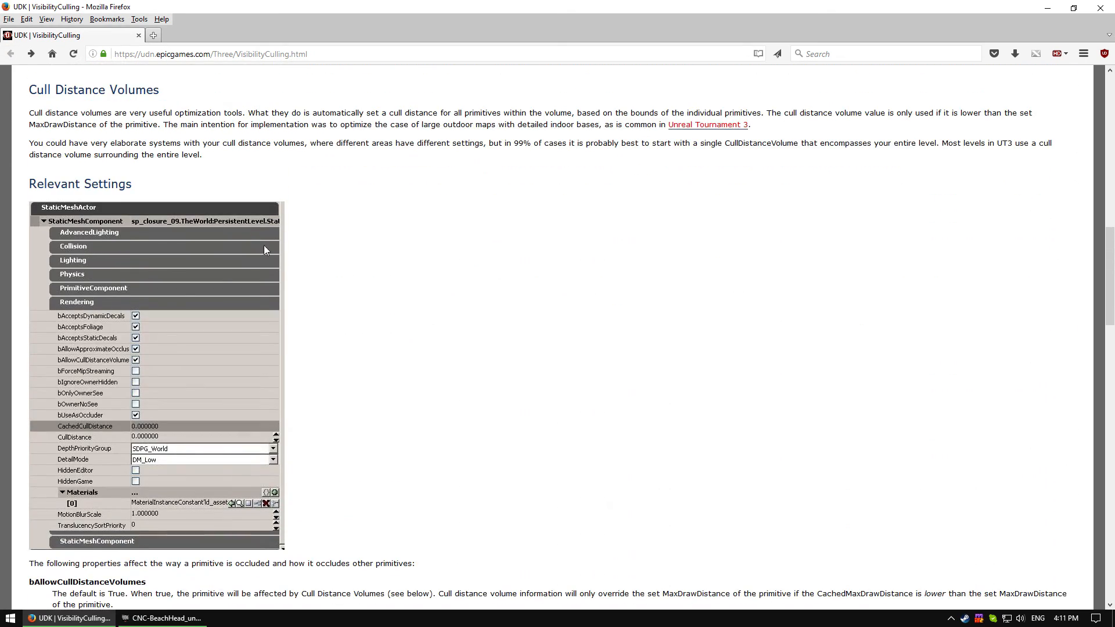
{"action": "scroll", "coordinate": [322, 237], "scroll_direction": "down", "scroll_amount": 5}
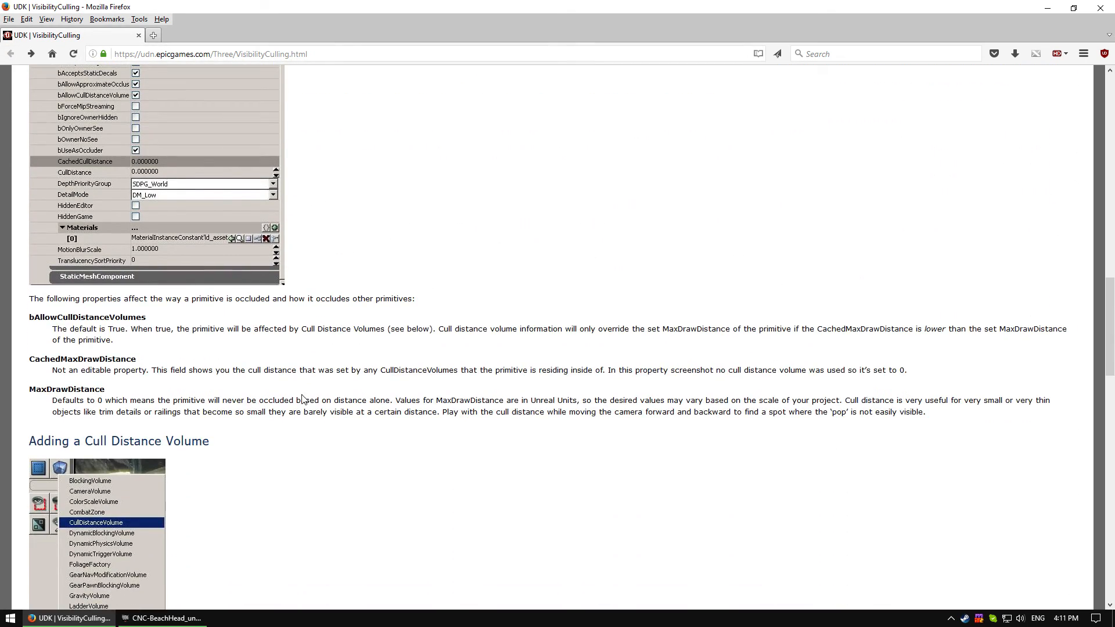
Step: Read the Adding a Cull Distance Volume section, including its example list of sizes and cull distances
{"action": "scroll", "coordinate": [270, 331], "scroll_direction": "down", "scroll_amount": 4}
{"action": "left_click_drag", "start_coordinate": [29, 177], "coordinate": [296, 233]}
{"action": "scroll", "coordinate": [232, 348], "scroll_direction": "down", "scroll_amount": 2}
{"action": "left_click", "coordinate": [230, 431]}
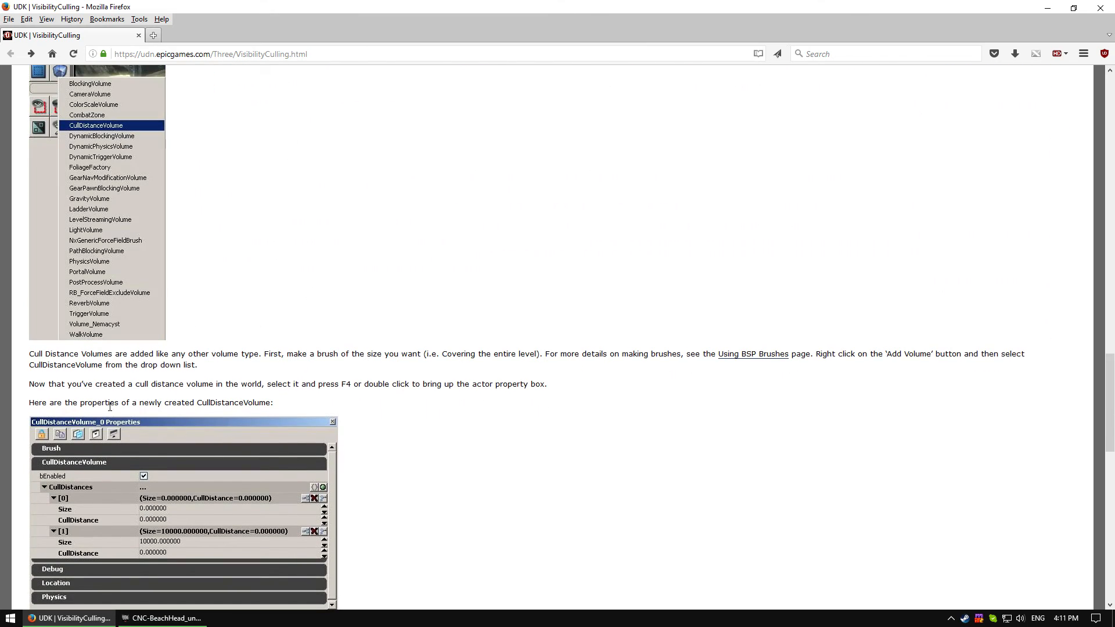
{"action": "left_click_drag", "start_coordinate": [31, 354], "coordinate": [530, 384]}
{"action": "scroll", "coordinate": [602, 147], "scroll_direction": "down", "scroll_amount": 8}
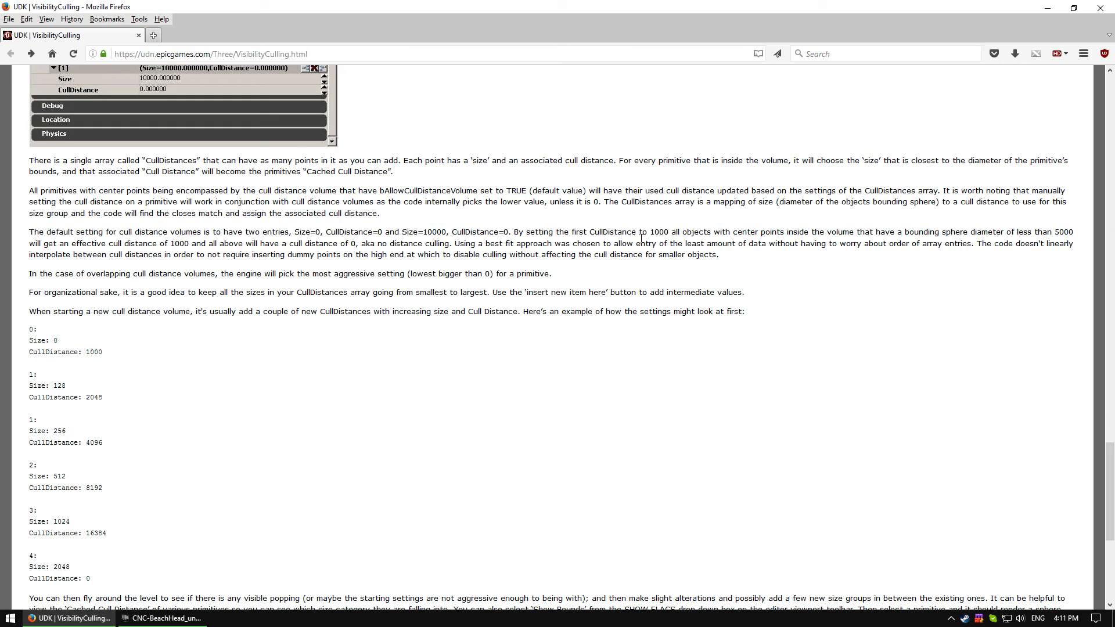
{"action": "scroll", "coordinate": [611, 225], "scroll_direction": "down", "scroll_amount": 4}
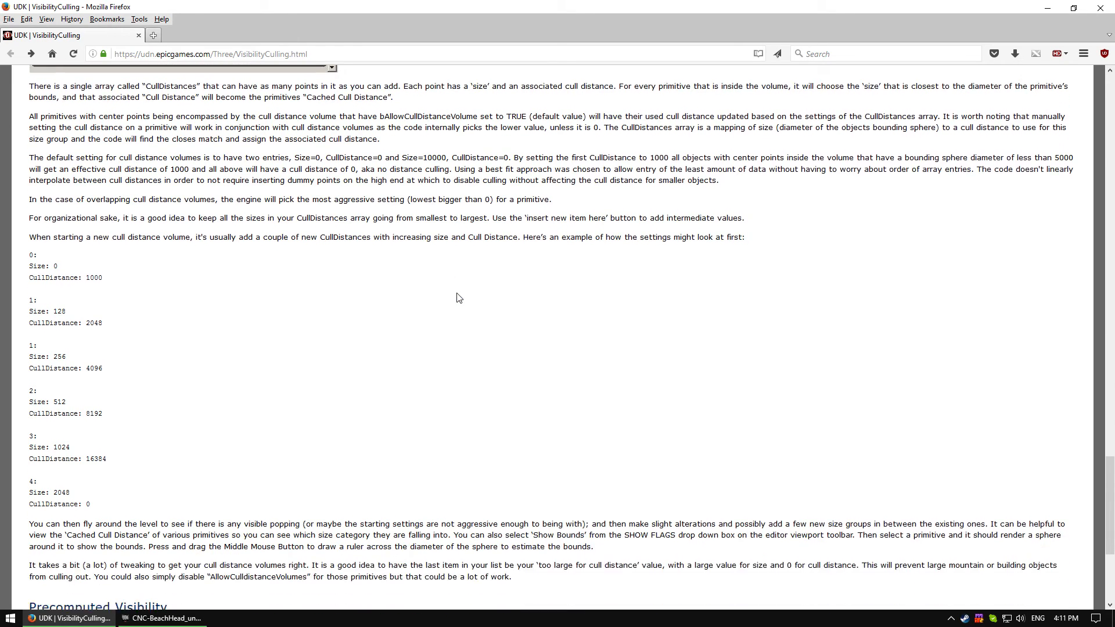
{"action": "left_click_drag", "start_coordinate": [108, 443], "coordinate": [11, 194]}
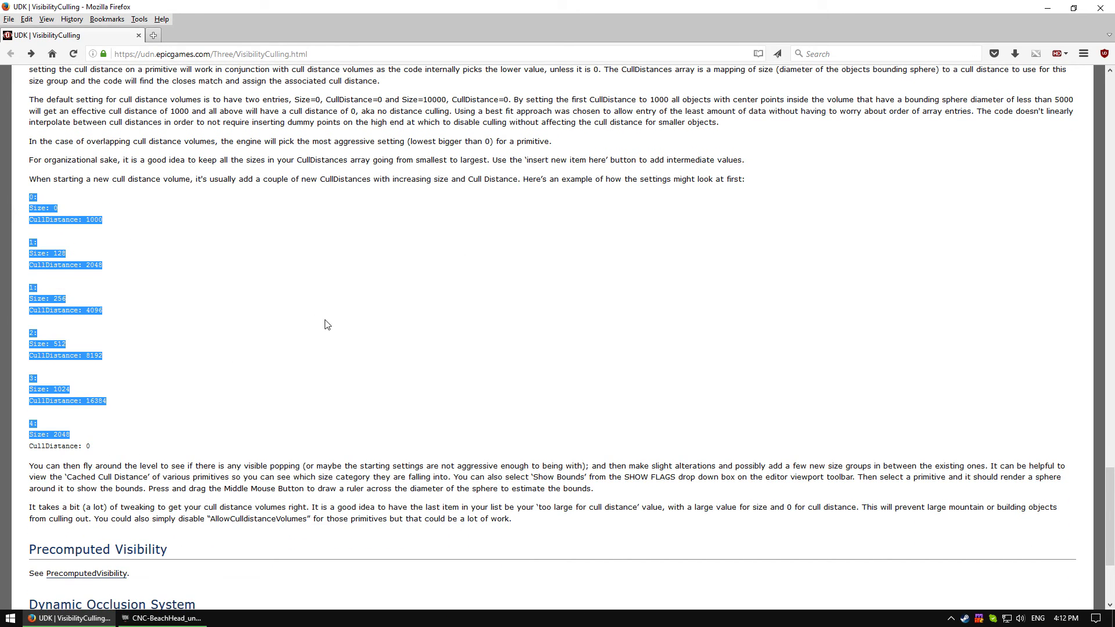
{"action": "left_click_drag", "start_coordinate": [117, 446], "coordinate": [4, 200]}
{"action": "left_click", "coordinate": [70, 161]}
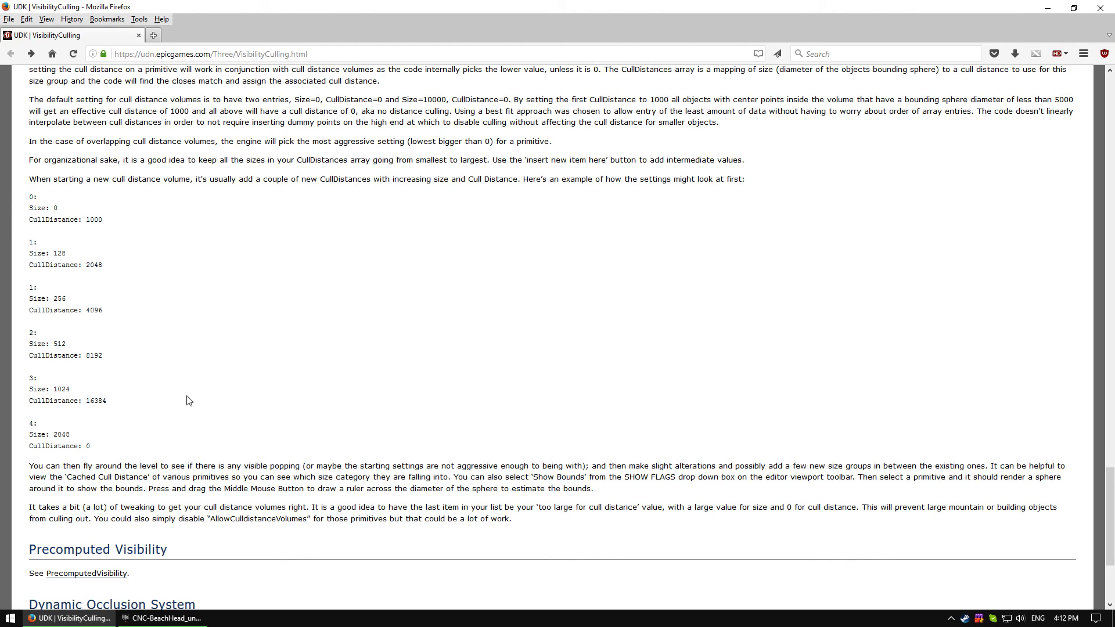
Step: Switch back to the UDK editor and delete both existing entries from the volume's Cull Distances array
{"action": "left_click", "coordinate": [162, 618]}
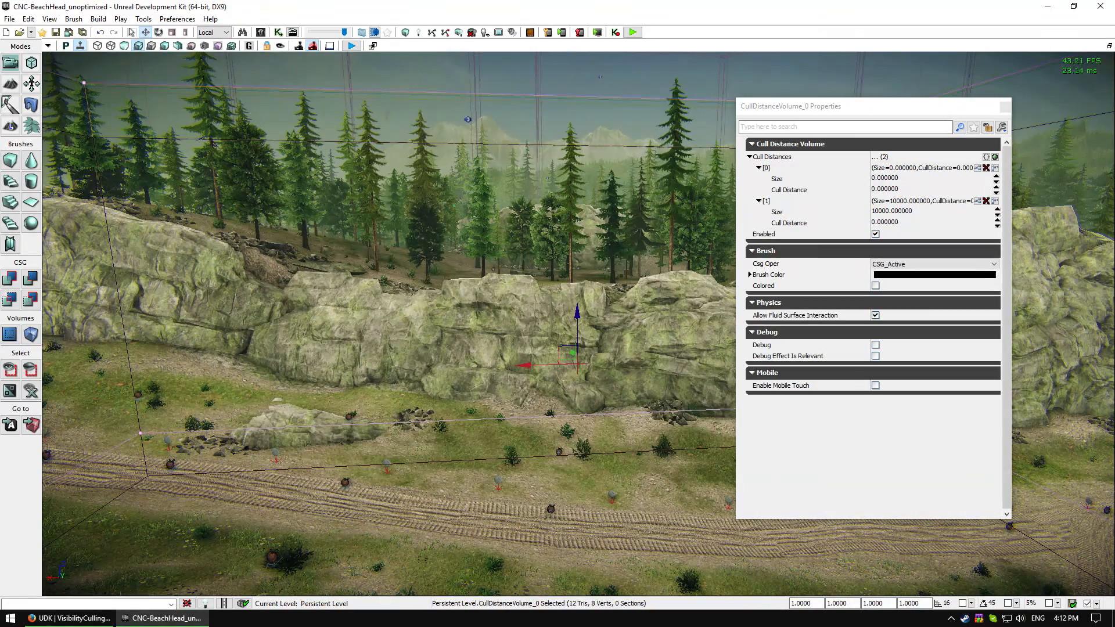
{"action": "left_click_drag", "start_coordinate": [979, 106], "coordinate": [392, 110]}
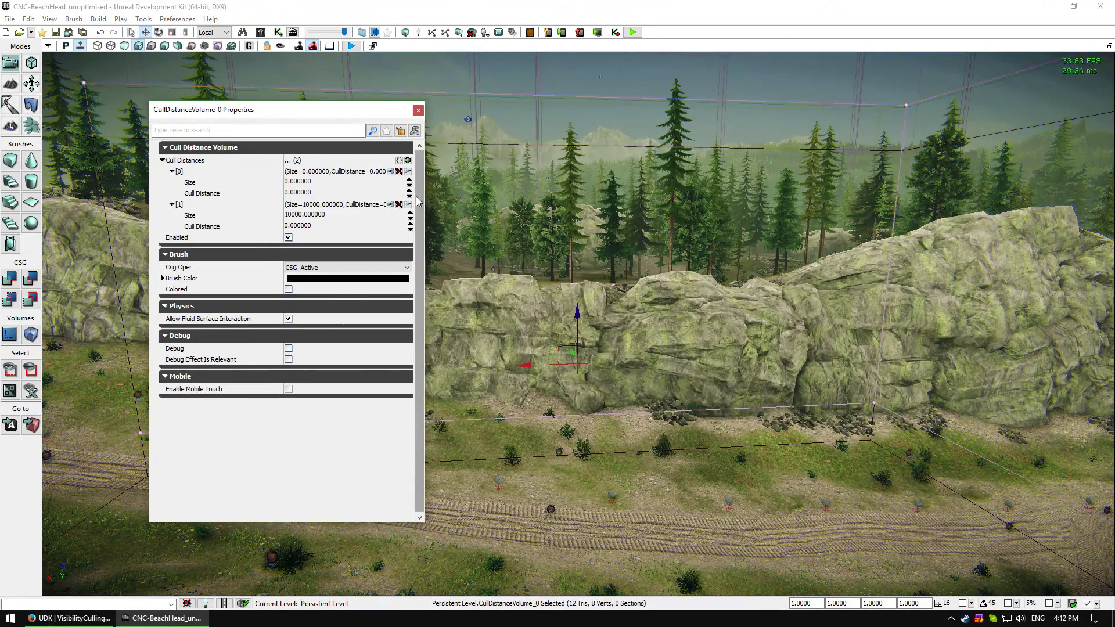
{"action": "left_click", "coordinate": [399, 204]}
{"action": "left_click", "coordinate": [398, 171]}
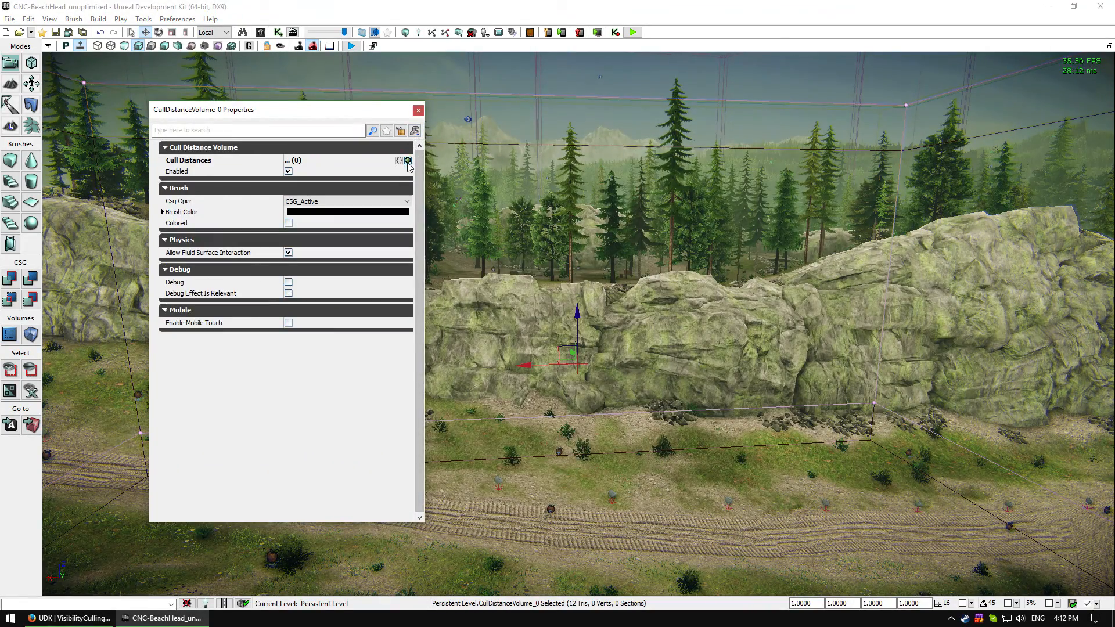
Step: Add five new empty entries to the volume's Cull Distances array
{"action": "left_click", "coordinate": [408, 161]}
{"action": "left_click", "coordinate": [408, 160]}
{"action": "left_click", "coordinate": [408, 160]}
{"action": "left_click", "coordinate": [408, 160]}
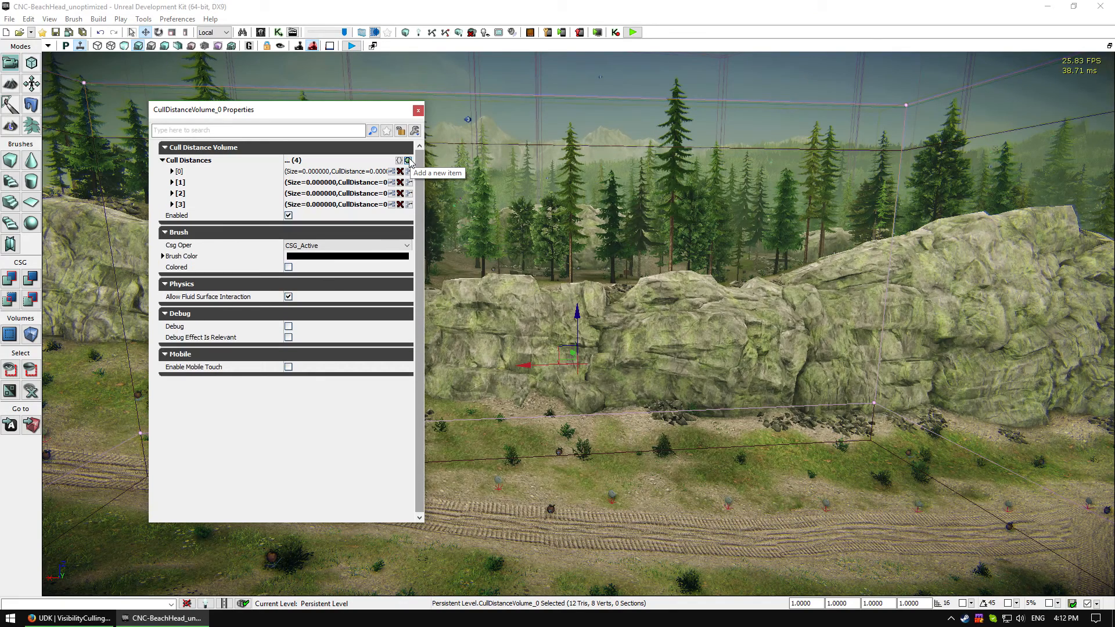
{"action": "left_click", "coordinate": [408, 160]}
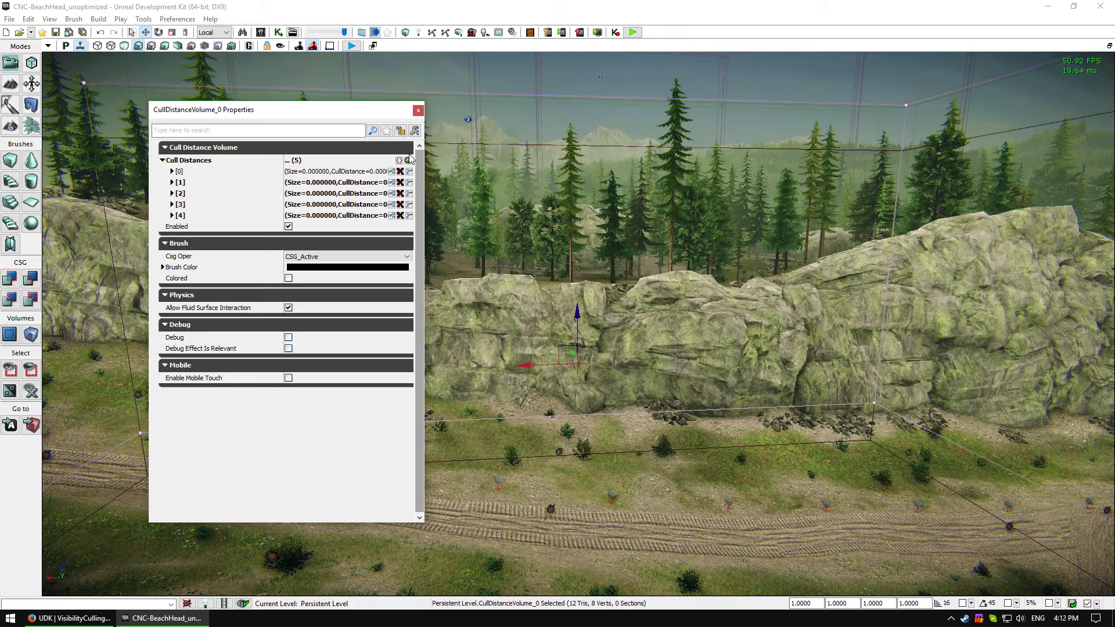
Step: Check the example list in the Firefox documentation, return to UDK, bring Cull Distances to six entries and expand them all
{"action": "left_click", "coordinate": [68, 618]}
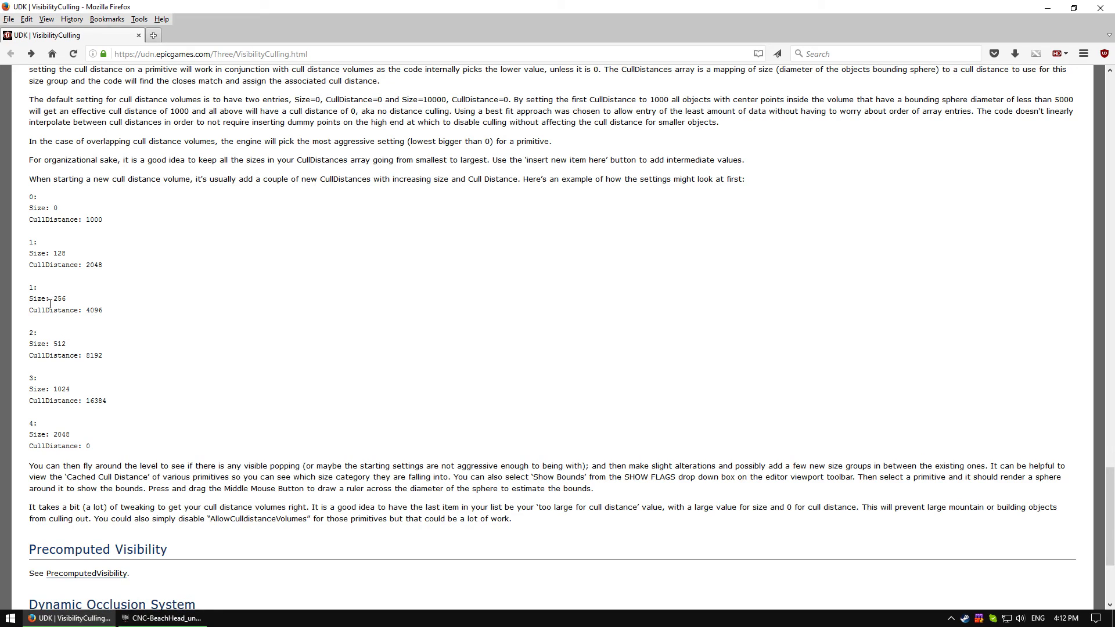
{"action": "left_click_drag", "start_coordinate": [26, 286], "coordinate": [26, 241]}
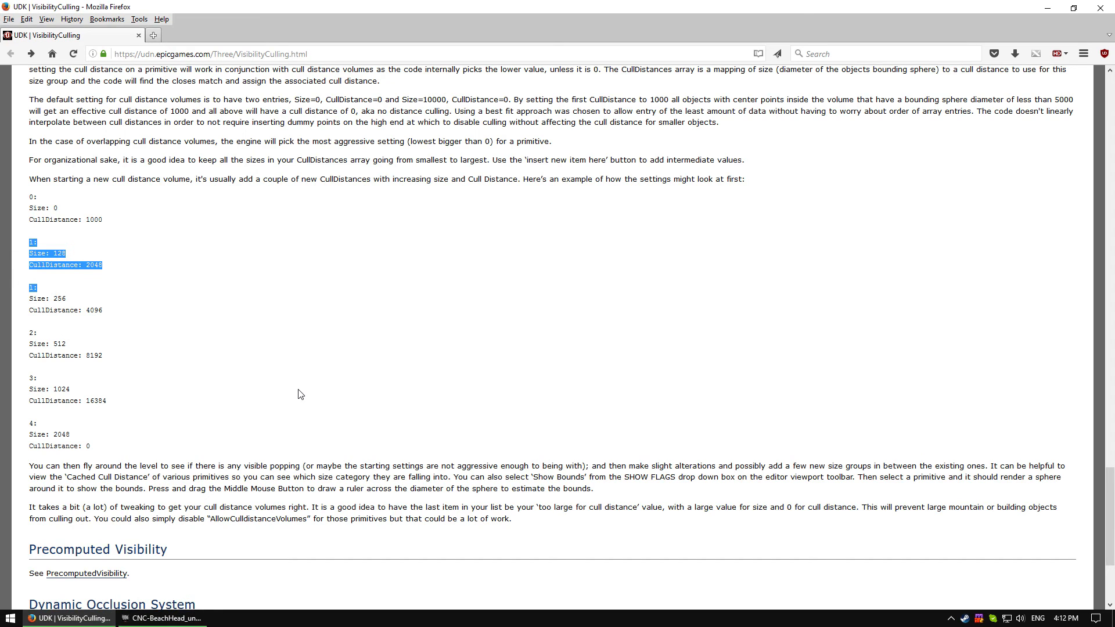
{"action": "left_click", "coordinate": [166, 266]}
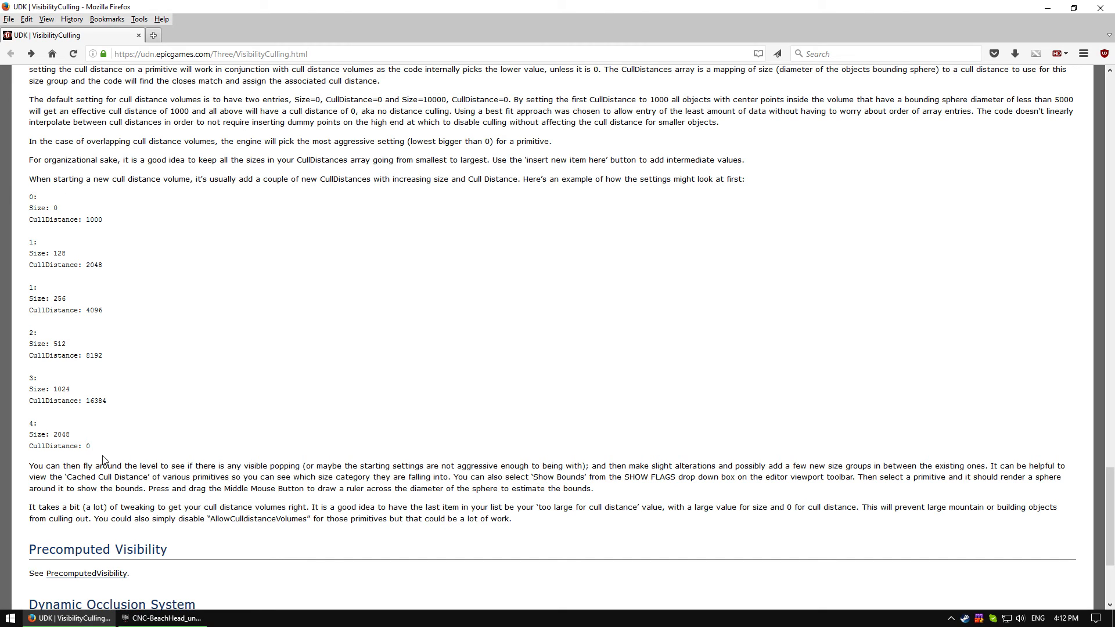
{"action": "left_click", "coordinate": [163, 618]}
{"action": "left_click_drag", "start_coordinate": [273, 112], "coordinate": [409, 112]}
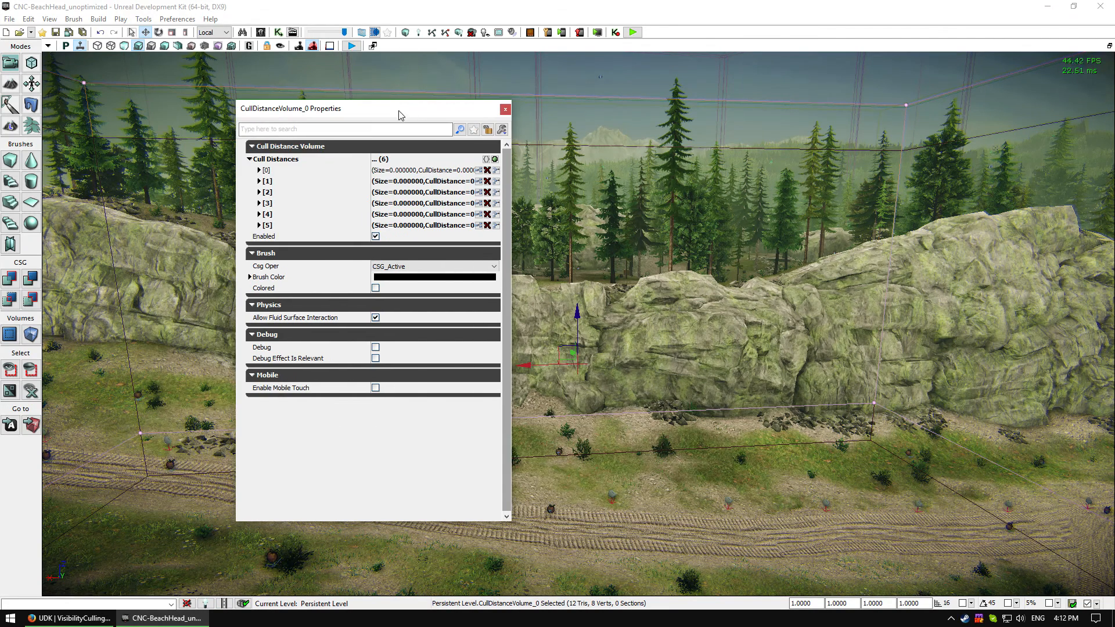
{"action": "left_click", "coordinate": [259, 181]}
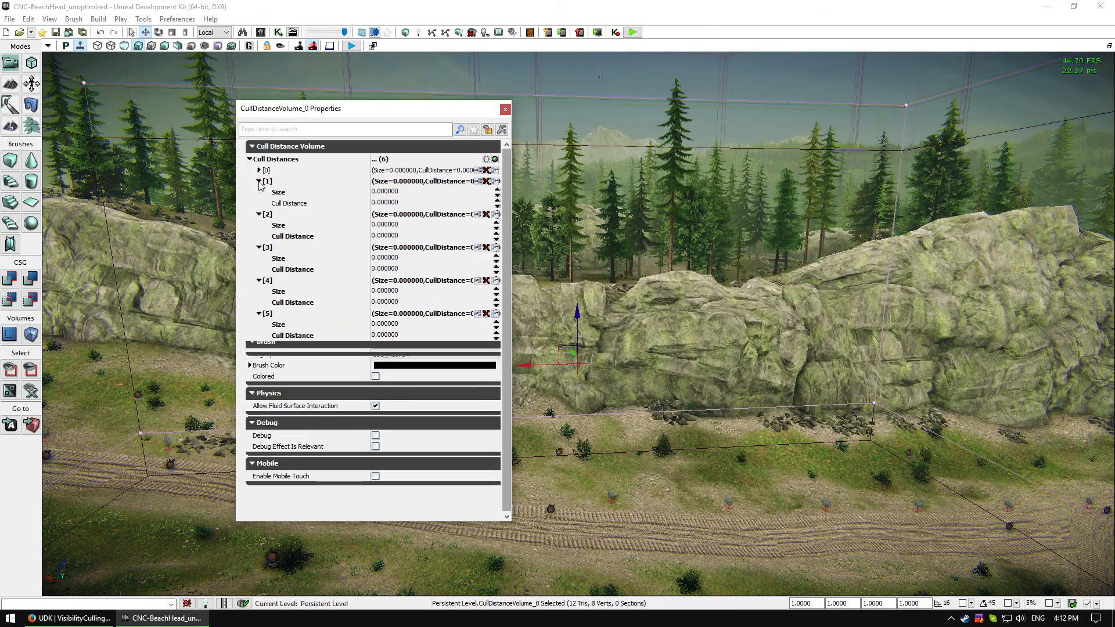
{"action": "left_click", "coordinate": [259, 170]}
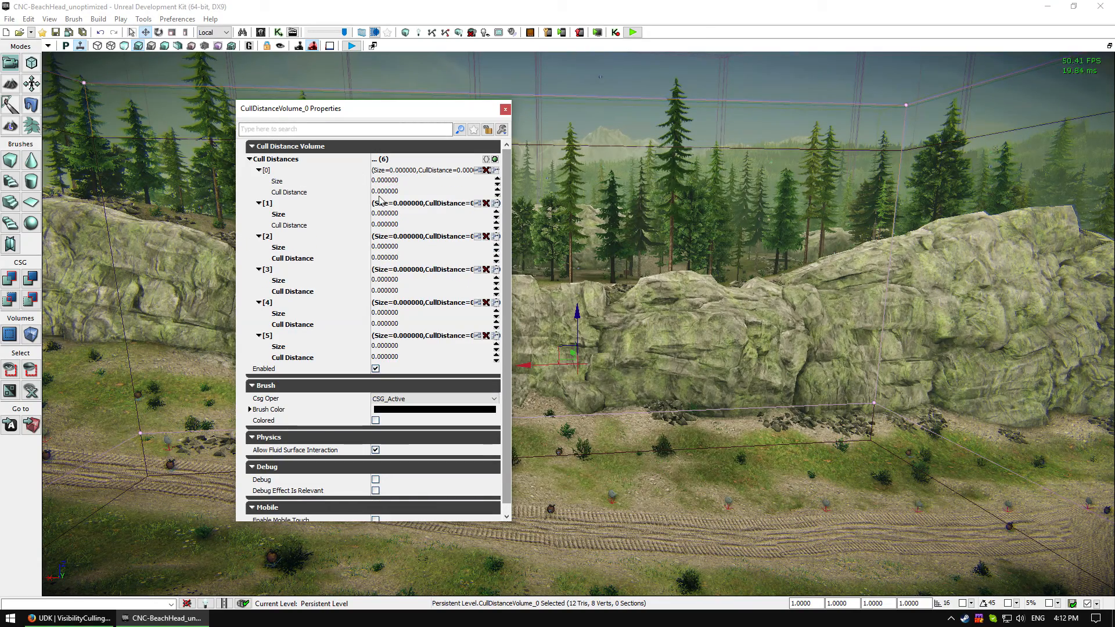
Step: Check the first example in the Firefox documentation, return to UDK and set the Cull Distance of entry 0 to 1000
{"action": "left_click", "coordinate": [81, 619]}
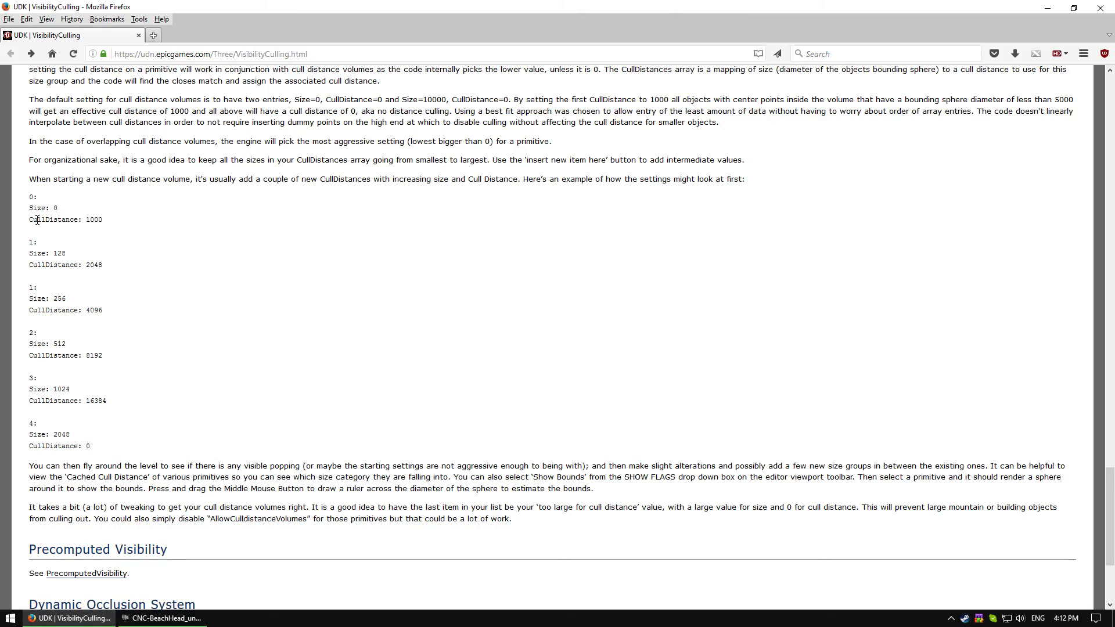
{"action": "left_click", "coordinate": [163, 618]}
{"action": "left_click", "coordinate": [409, 182]}
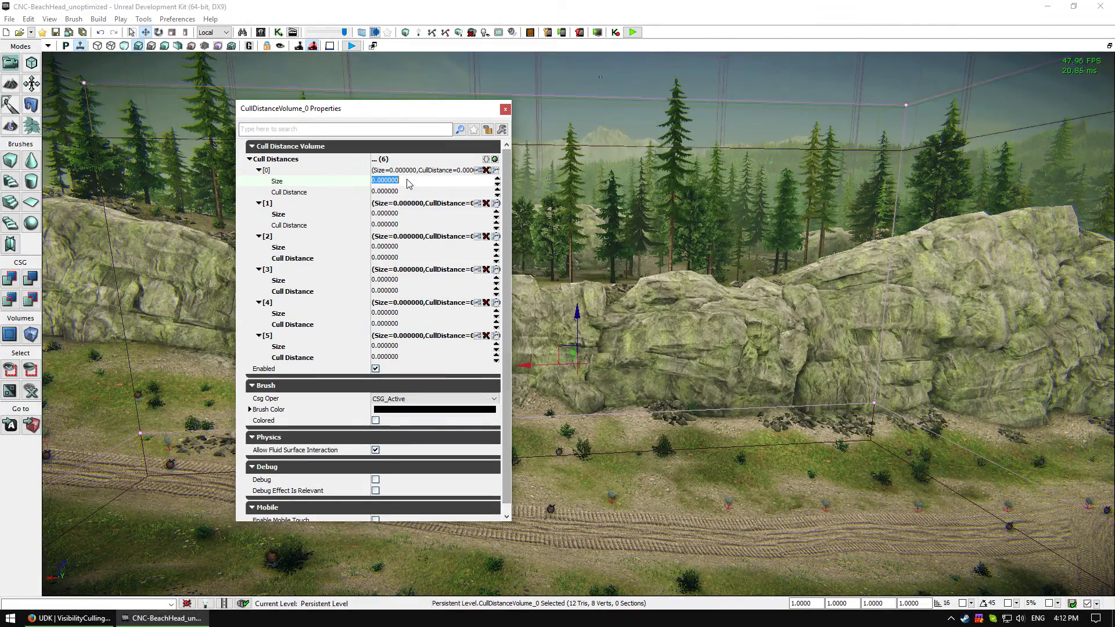
{"action": "left_click", "coordinate": [408, 192]}
{"action": "left_click", "coordinate": [410, 181]}
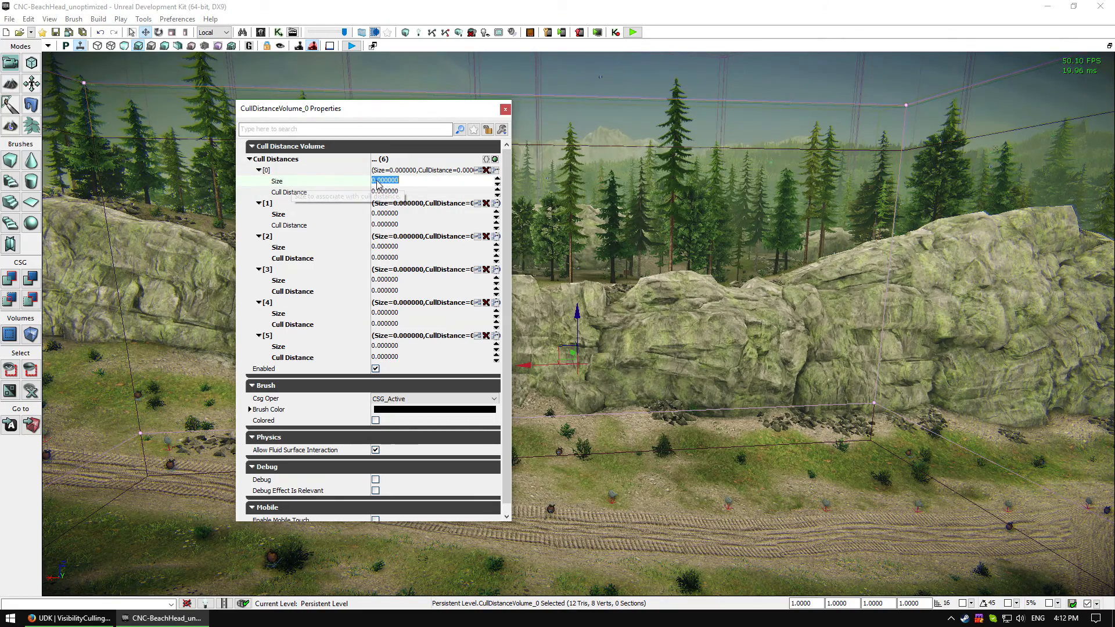
{"action": "left_click", "coordinate": [411, 192]}
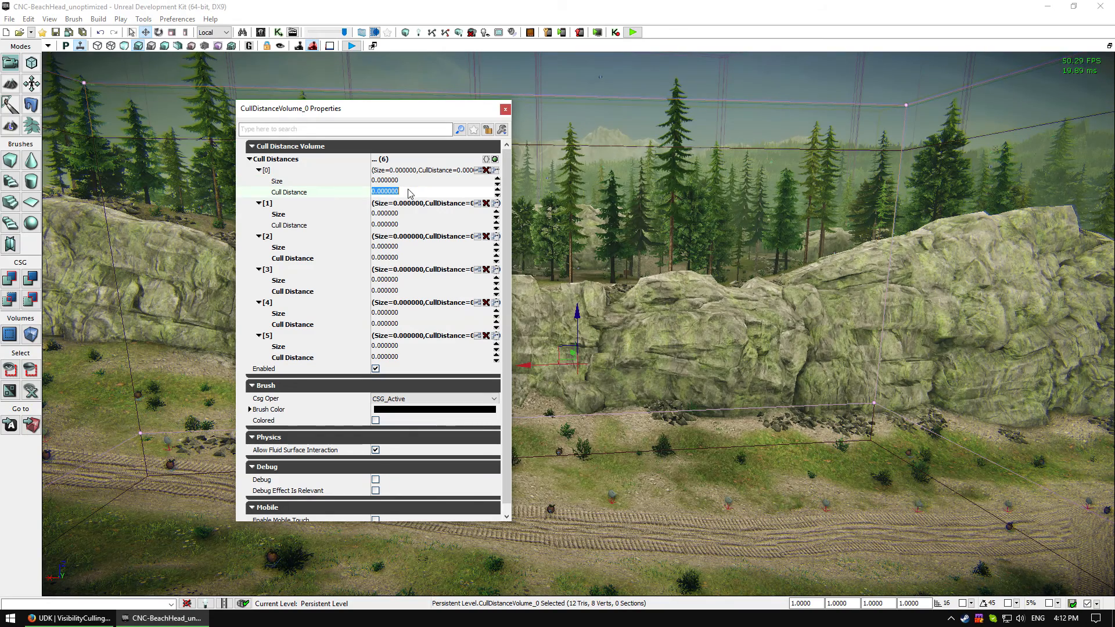
{"action": "type", "text": "1000"}
{"action": "left_click", "coordinate": [411, 183]}
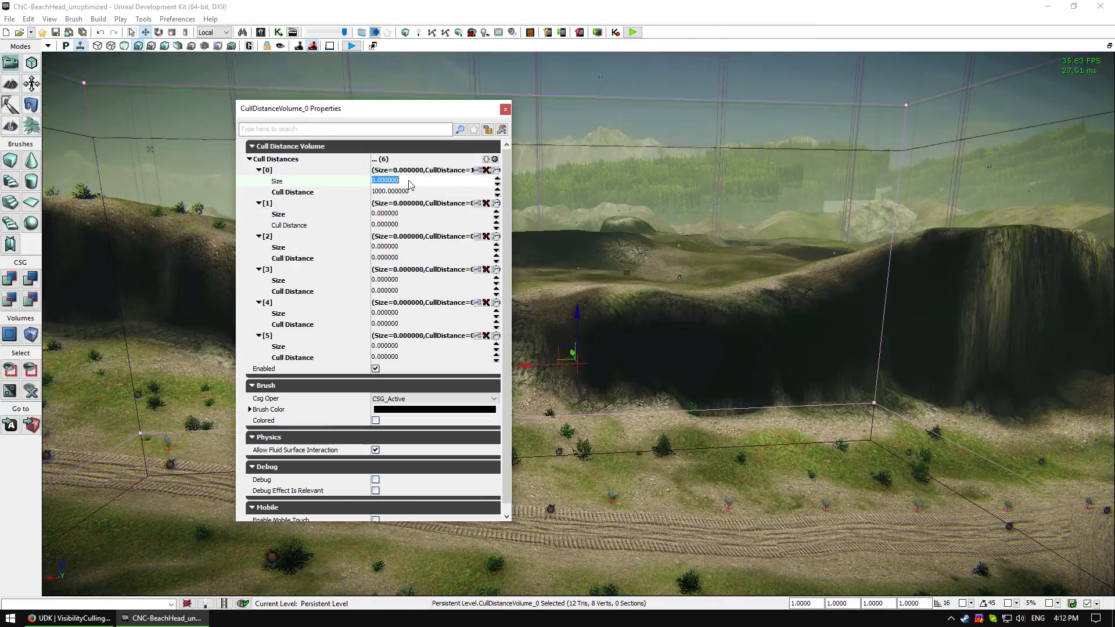
Step: Open the properties of the large rock mesh beside the dirt road and disable its Allow Cull Distance Volume option
{"action": "left_click_drag", "start_coordinate": [734, 266], "coordinate": [689, 377]}
{"action": "left_click_drag", "start_coordinate": [525, 198], "coordinate": [521, 234]}
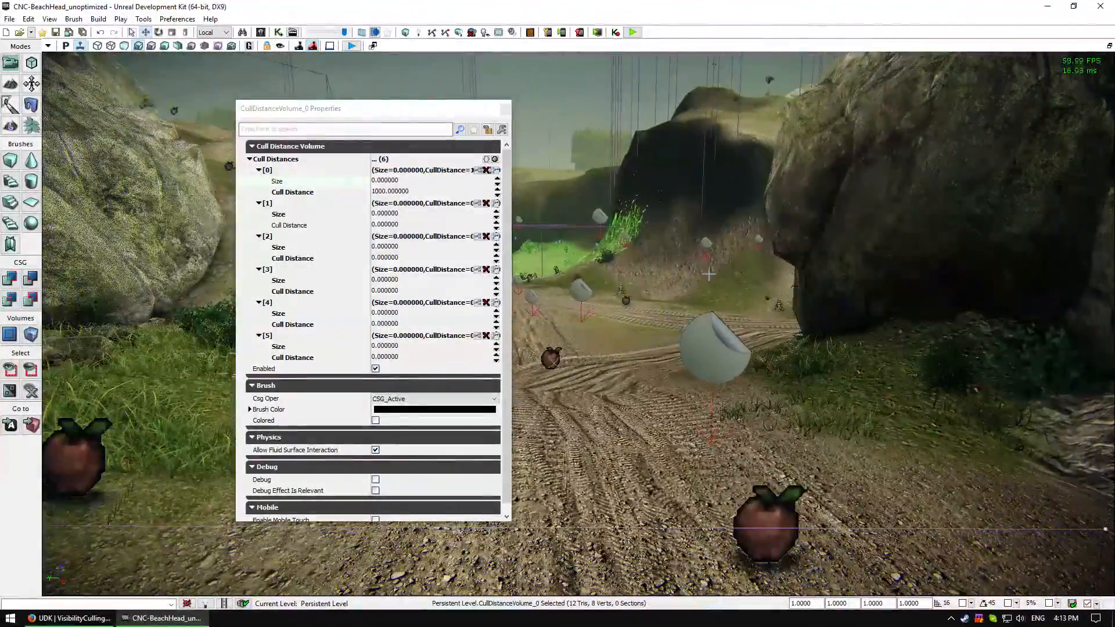
{"action": "left_click_drag", "start_coordinate": [448, 110], "coordinate": [344, 107]}
{"action": "double_click", "coordinate": [863, 117]}
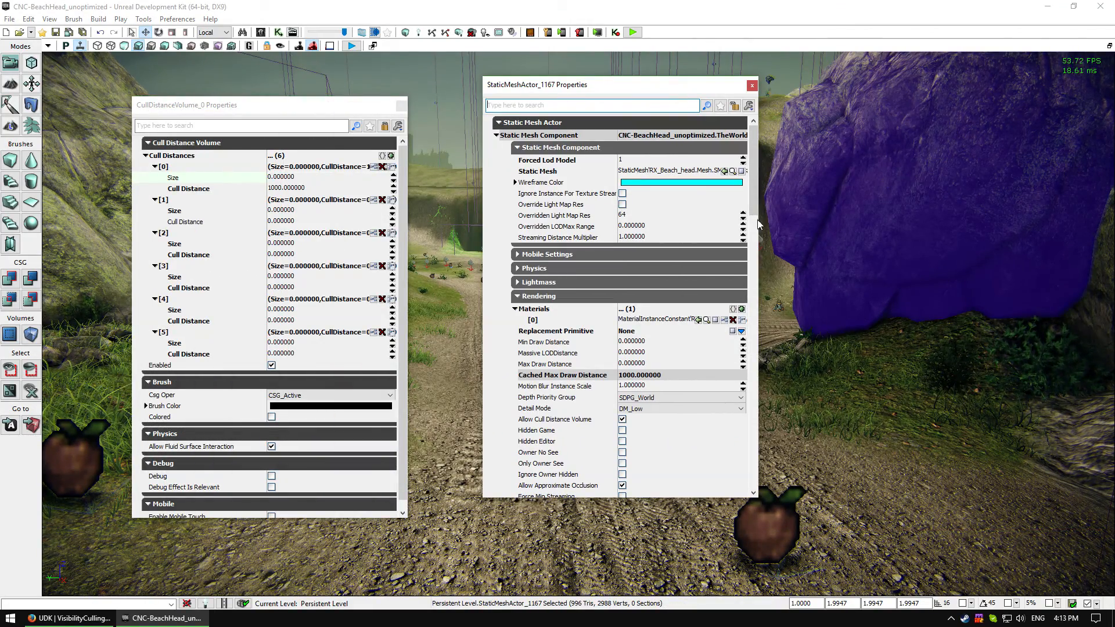
{"action": "scroll", "coordinate": [581, 291], "scroll_direction": "down", "scroll_amount": 3}
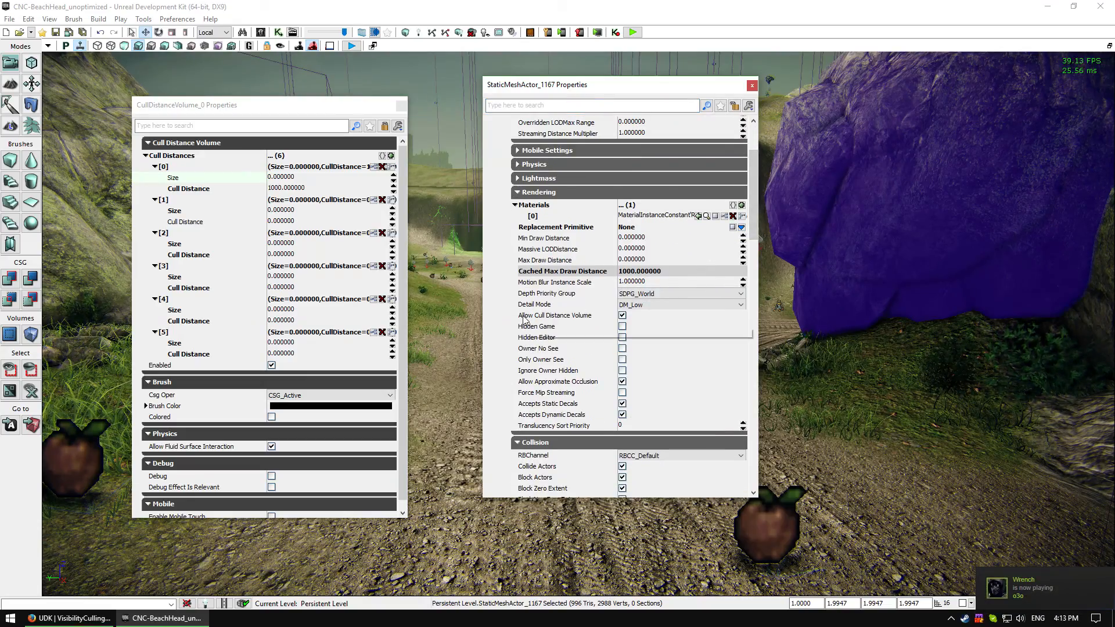
{"action": "left_click", "coordinate": [621, 315]}
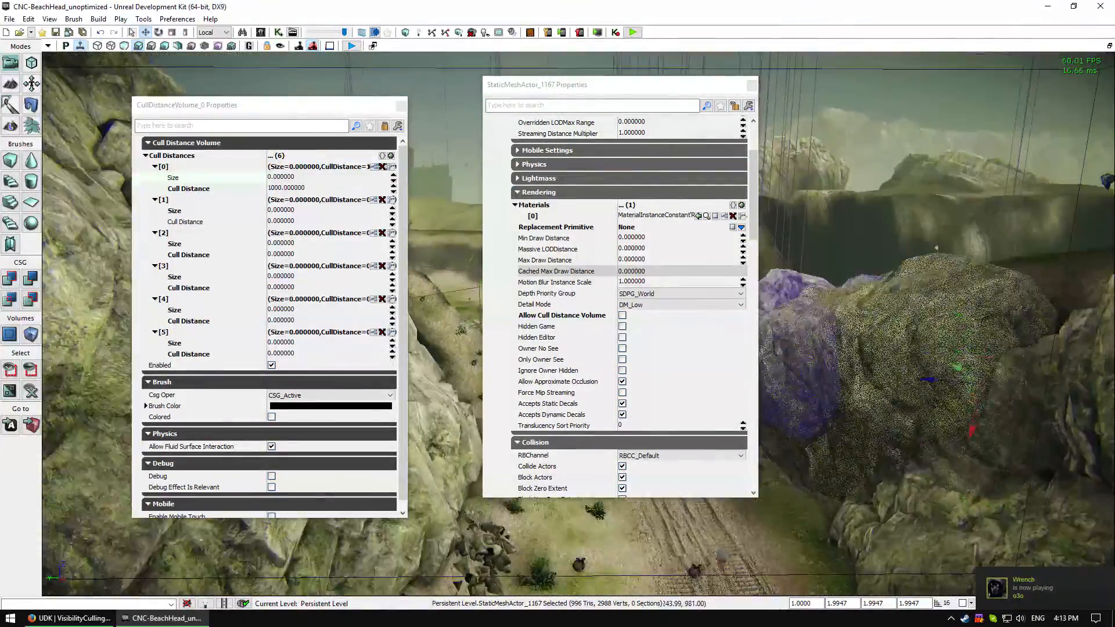
Step: Check the rock from farther away, re-enable its Allow Cull Distance Volume option and close its properties
{"action": "right_click_drag", "start_coordinate": [529, 503], "coordinate": [529, 503]}
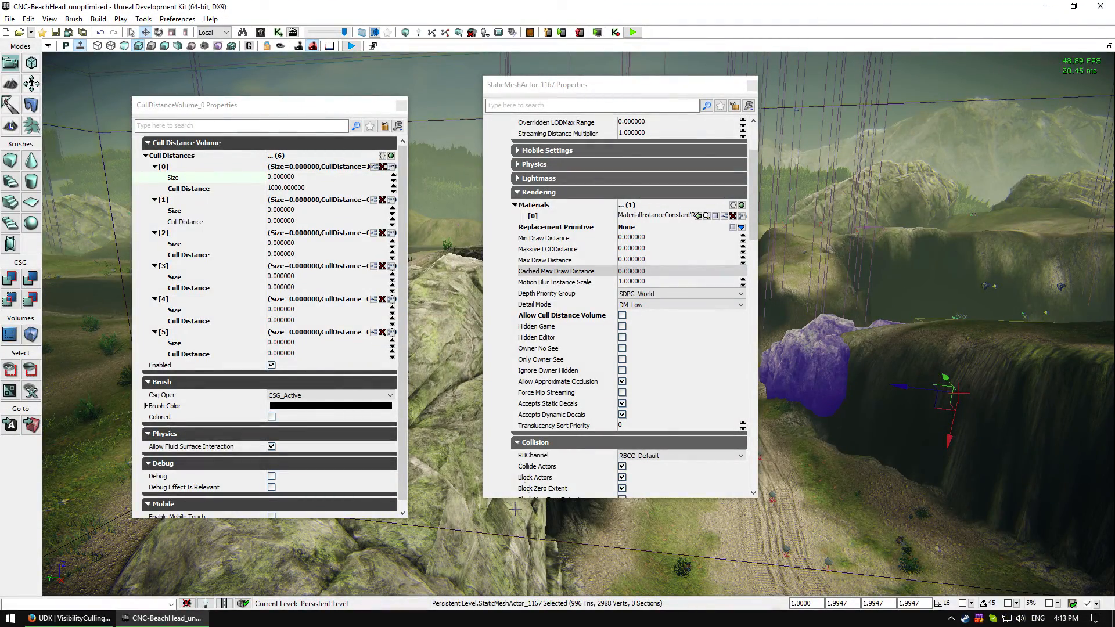
{"action": "left_click", "coordinate": [622, 315]}
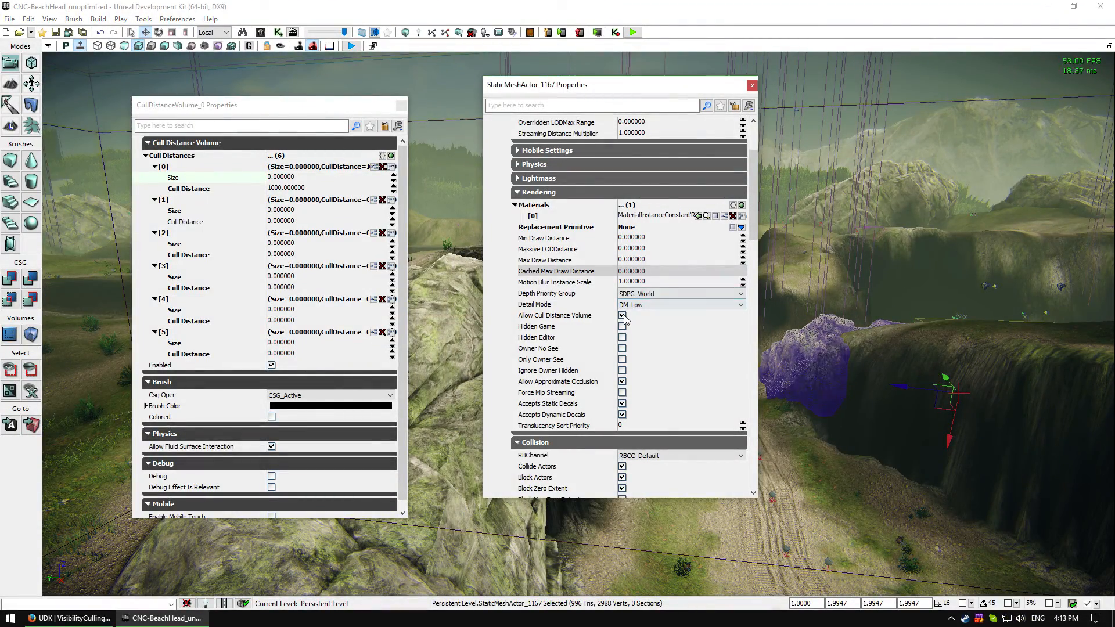
{"action": "left_click", "coordinate": [752, 87]}
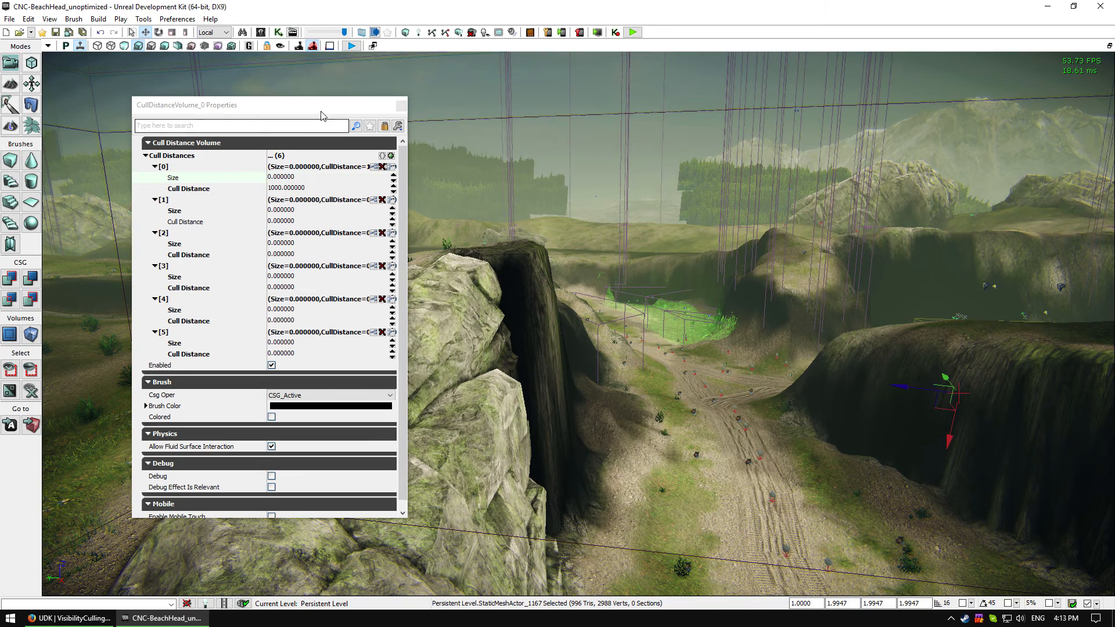
Step: Set entry 1 of the volume's Cull Distances to Size 128 and Cull Distance 2048
{"action": "left_click_drag", "start_coordinate": [322, 105], "coordinate": [418, 79]}
{"action": "left_click", "coordinate": [382, 187]}
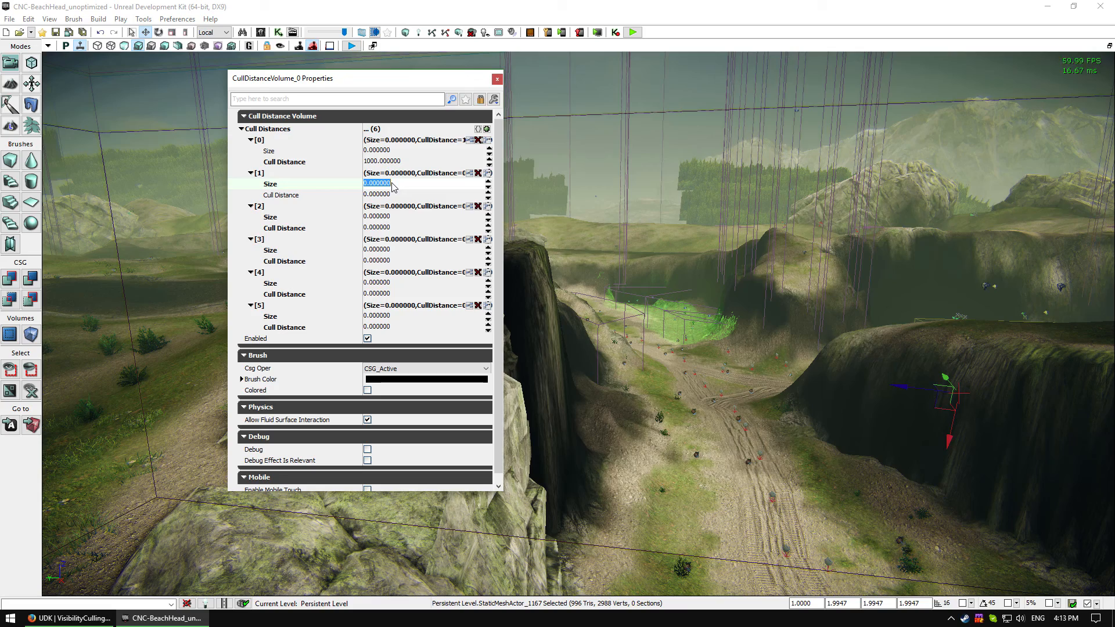
{"action": "type", "text": "128"}
{"action": "left_click", "coordinate": [392, 219]}
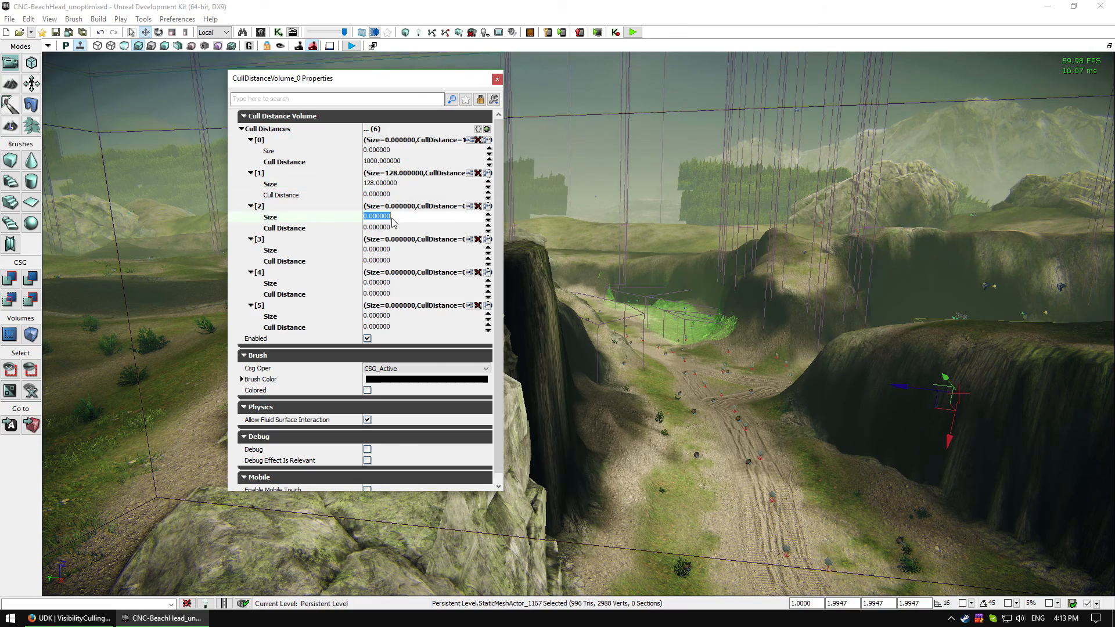
{"action": "type", "text": "25"}
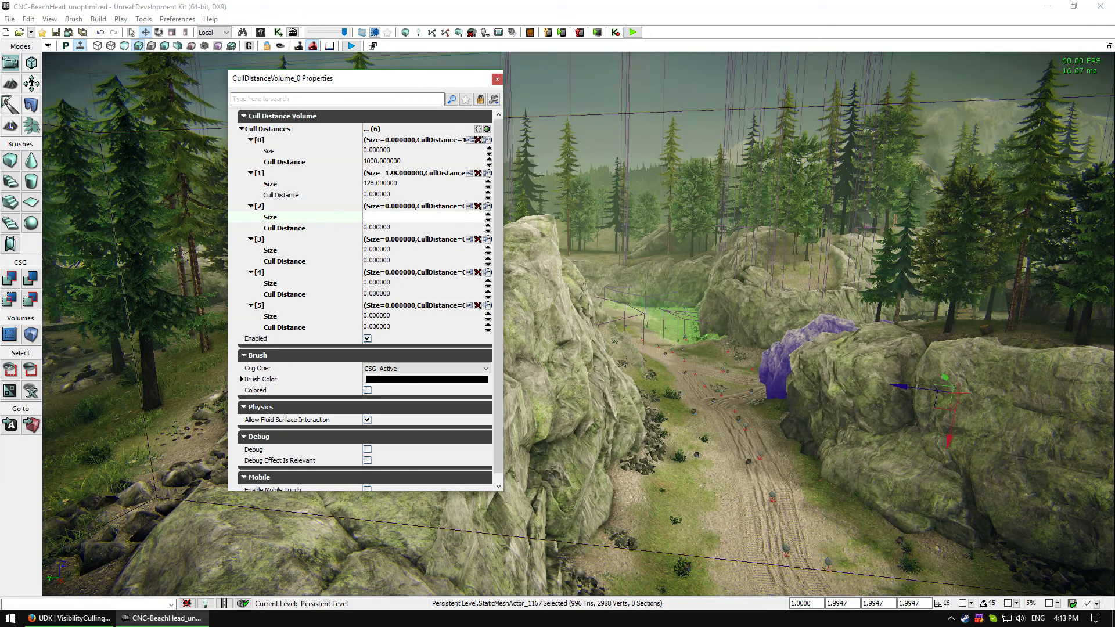
{"action": "left_click", "coordinate": [399, 194]}
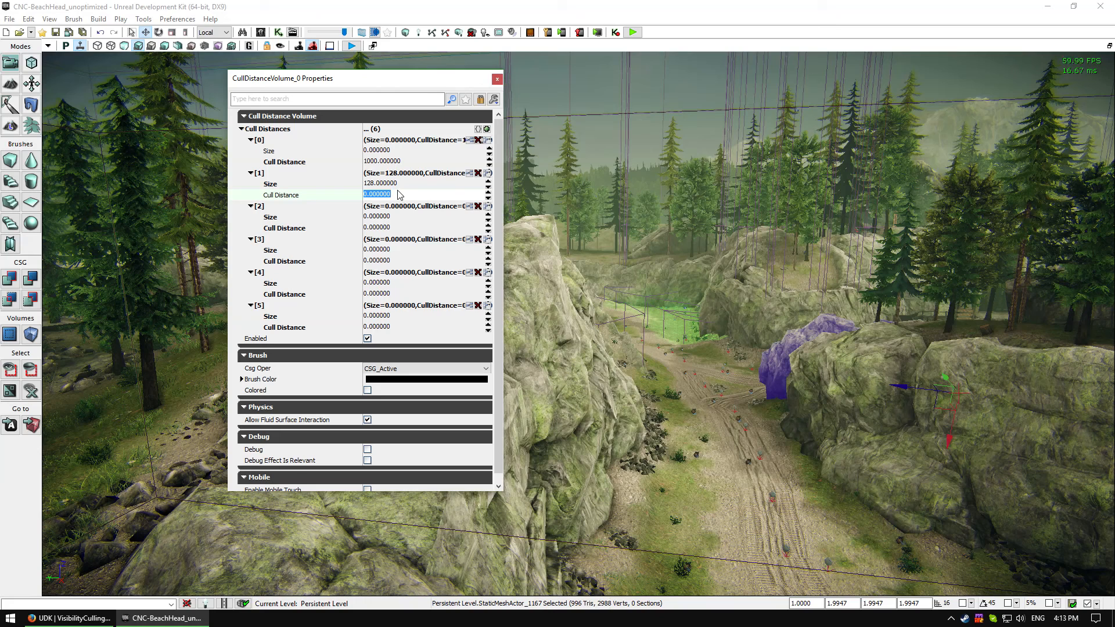
{"action": "type", "text": "2"}
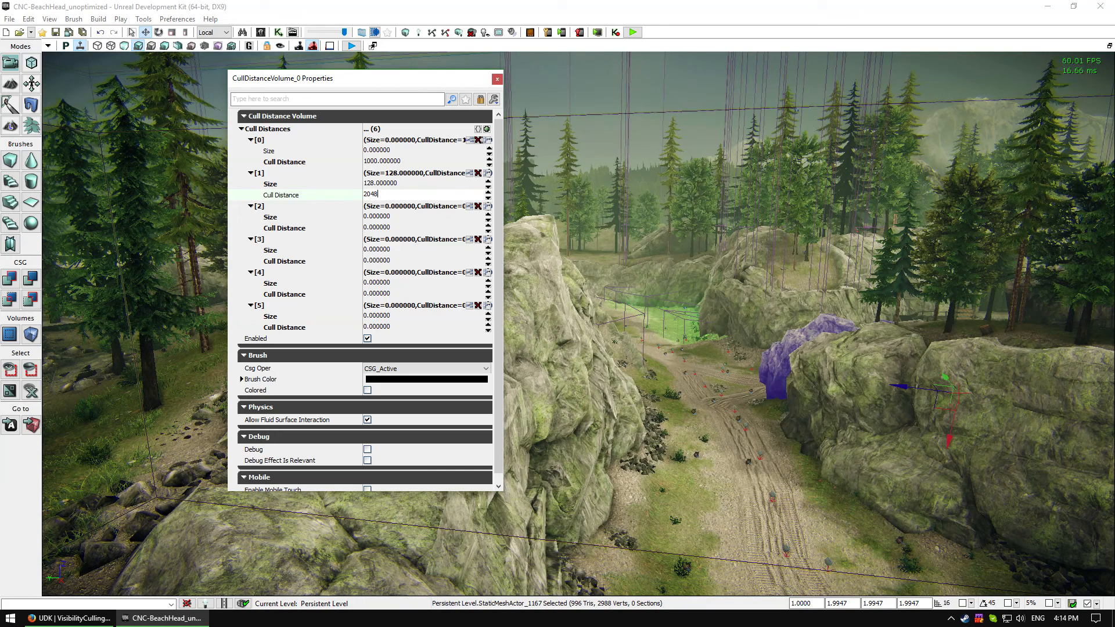
{"action": "type", "text": "048"}
{"action": "left_click", "coordinate": [388, 184]}
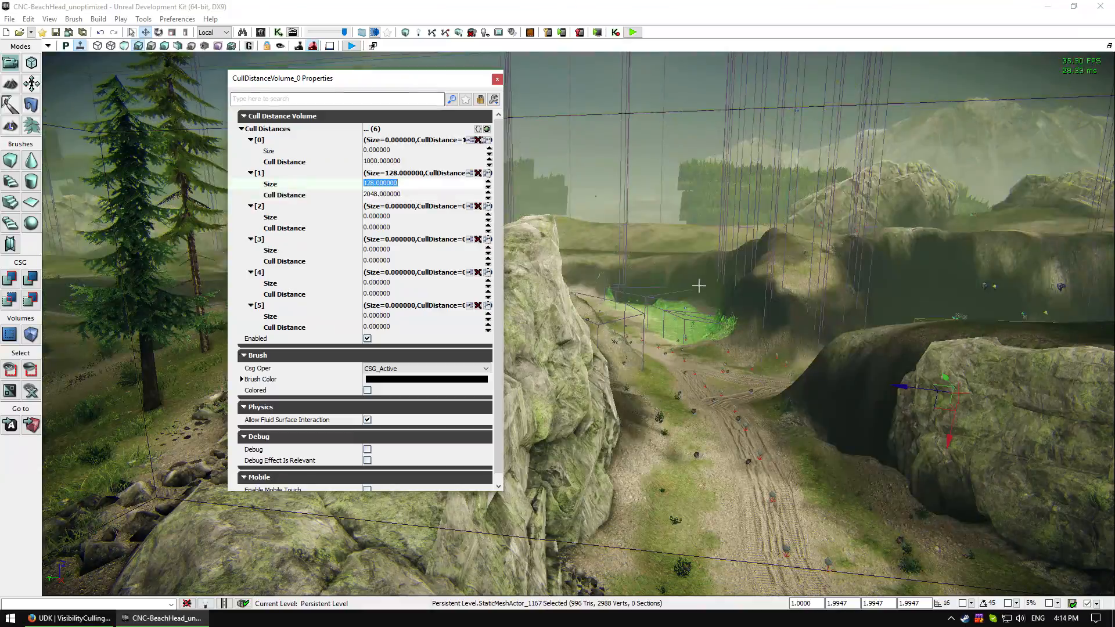
Step: Set entry 2 of the volume's Cull Distances to Size 256 and Cull Distance 4096
{"action": "right_click_drag", "start_coordinate": [729, 285], "coordinate": [604, 287]}
{"action": "left_click", "coordinate": [388, 183]}
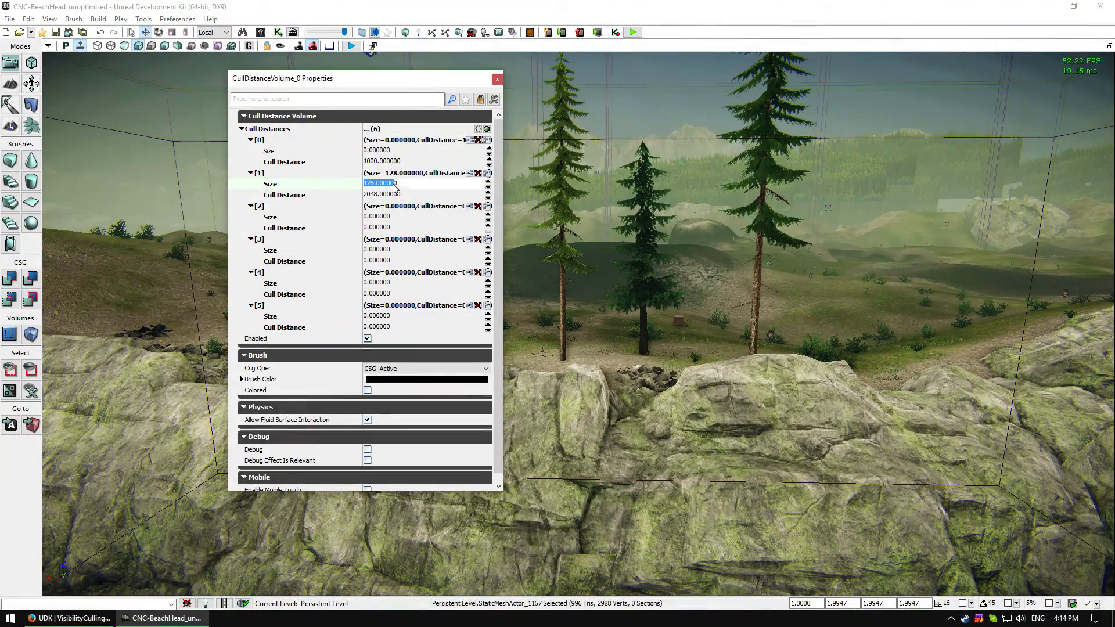
{"action": "left_click", "coordinate": [411, 185]}
{"action": "right_click_drag", "start_coordinate": [720, 314], "coordinate": [725, 323]}
{"action": "left_click", "coordinate": [372, 216]}
{"action": "type", "text": "256"}
{"action": "left_click", "coordinate": [383, 228]}
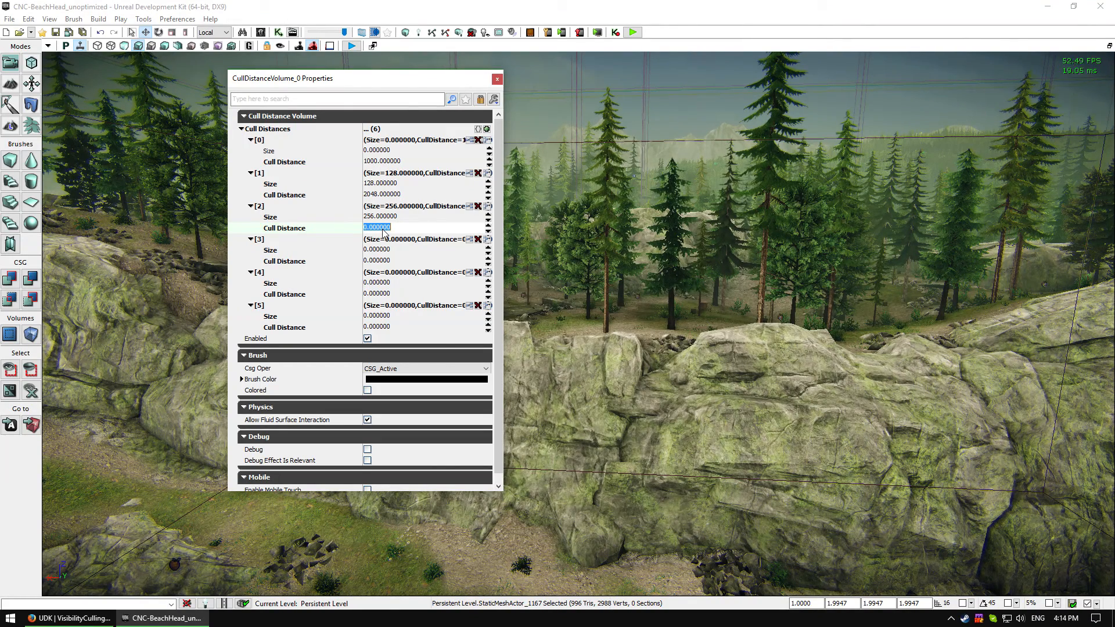
{"action": "type", "text": "40965"}
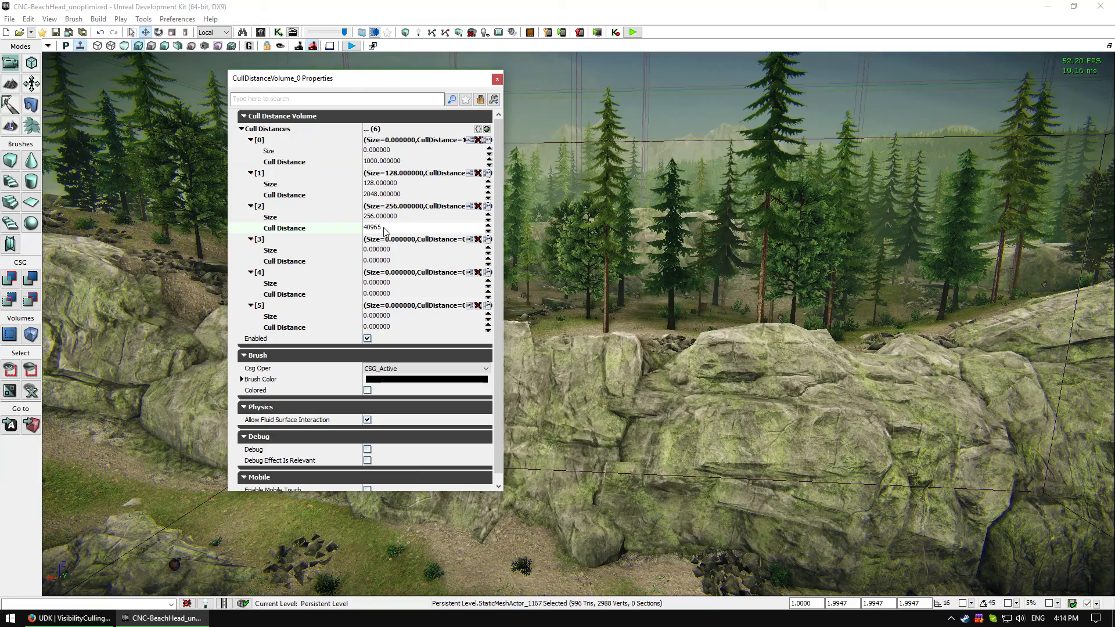
{"action": "key", "text": "BackSpace"}
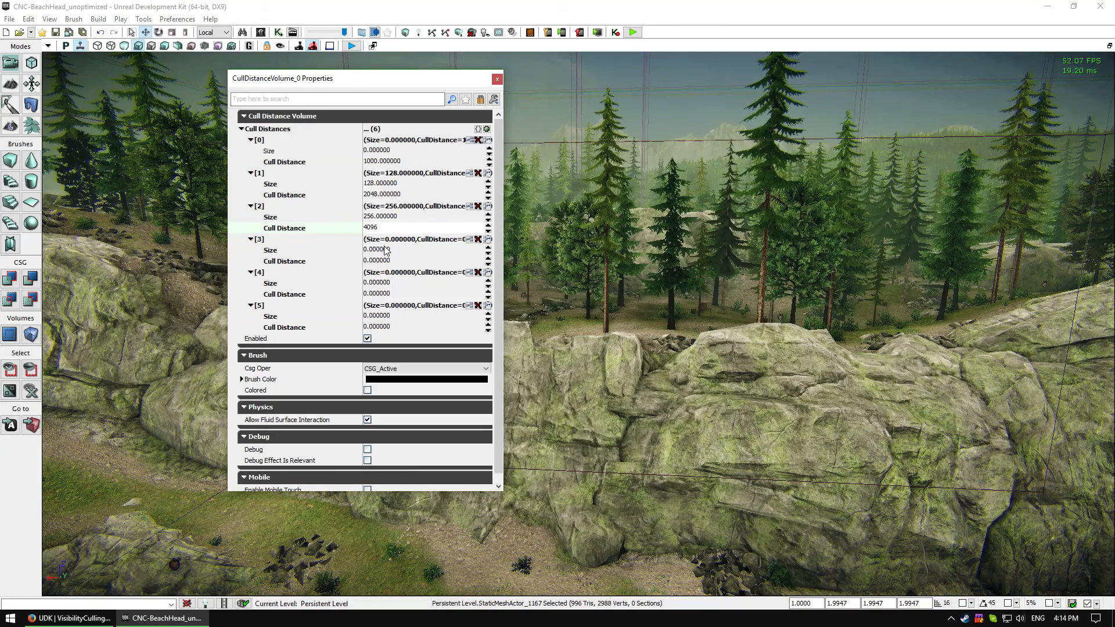
Step: Check the example list in the Firefox documentation, return to UDK and set entry 3 to Size 512 and Cull Distance 8192
{"action": "left_click", "coordinate": [384, 251]}
{"action": "left_click_drag", "start_coordinate": [557, 255], "coordinate": [558, 314]}
{"action": "left_click", "coordinate": [408, 254]}
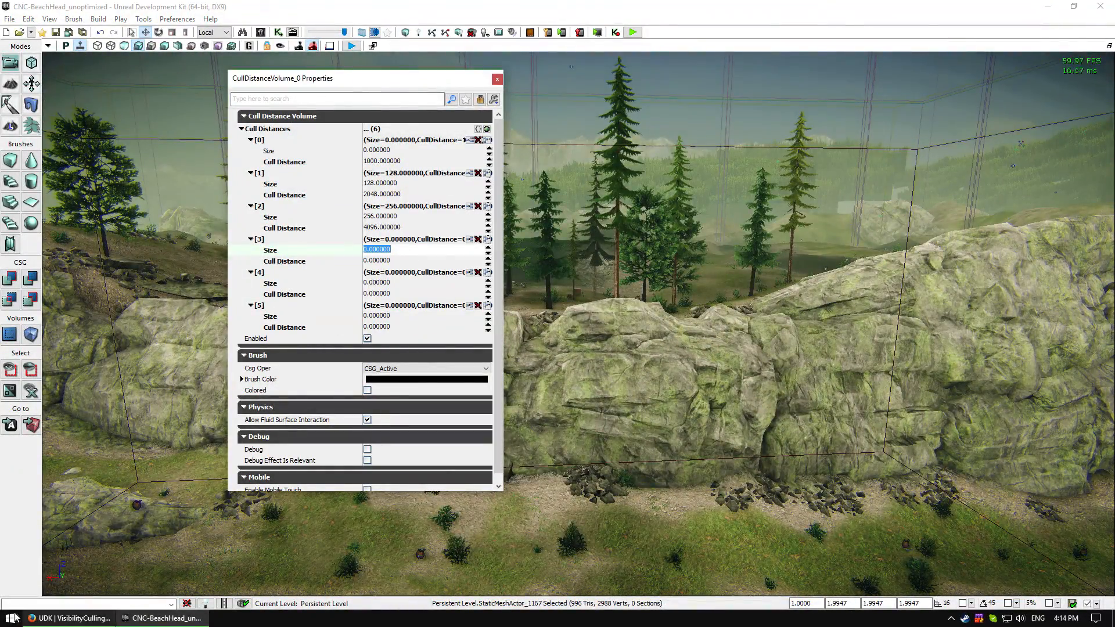
{"action": "left_click", "coordinate": [70, 618]}
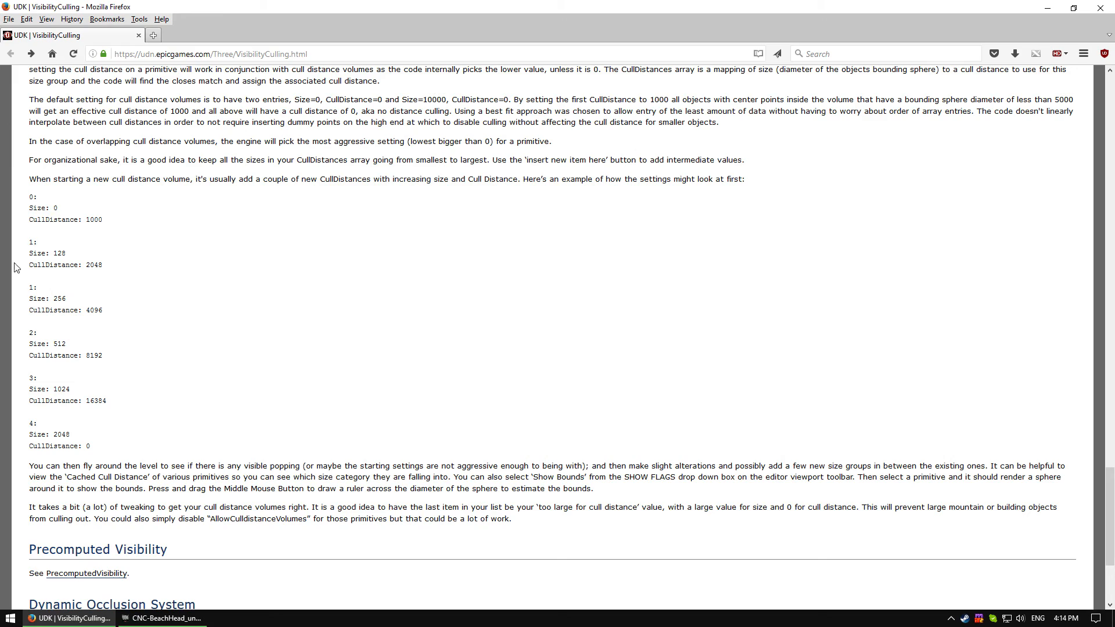
{"action": "left_click", "coordinate": [162, 618]}
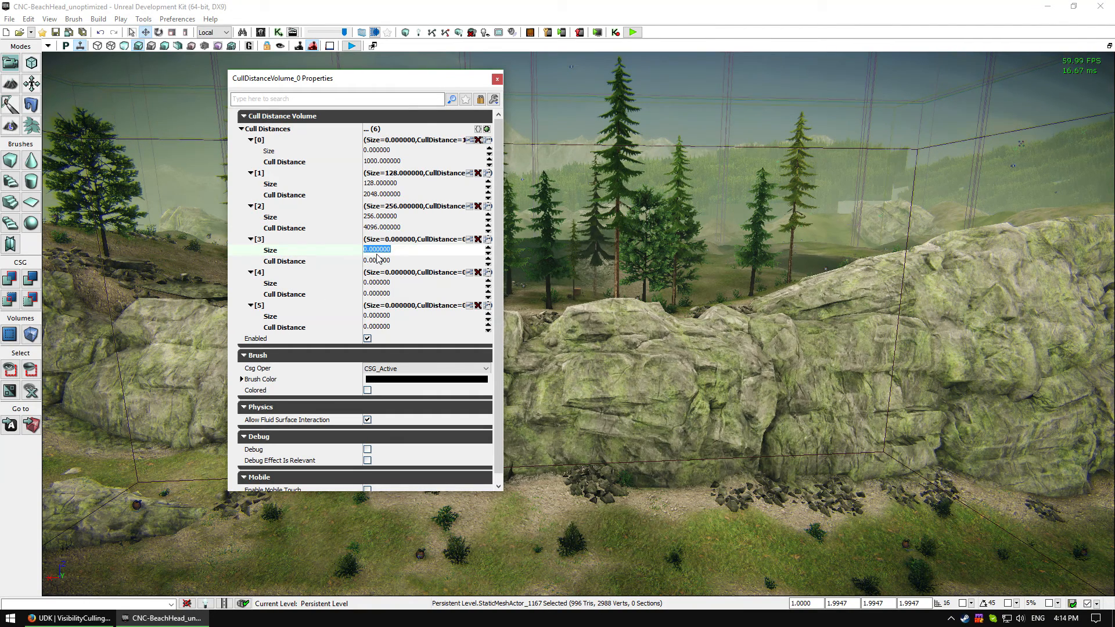
{"action": "type", "text": "512"}
{"action": "left_click", "coordinate": [393, 262]}
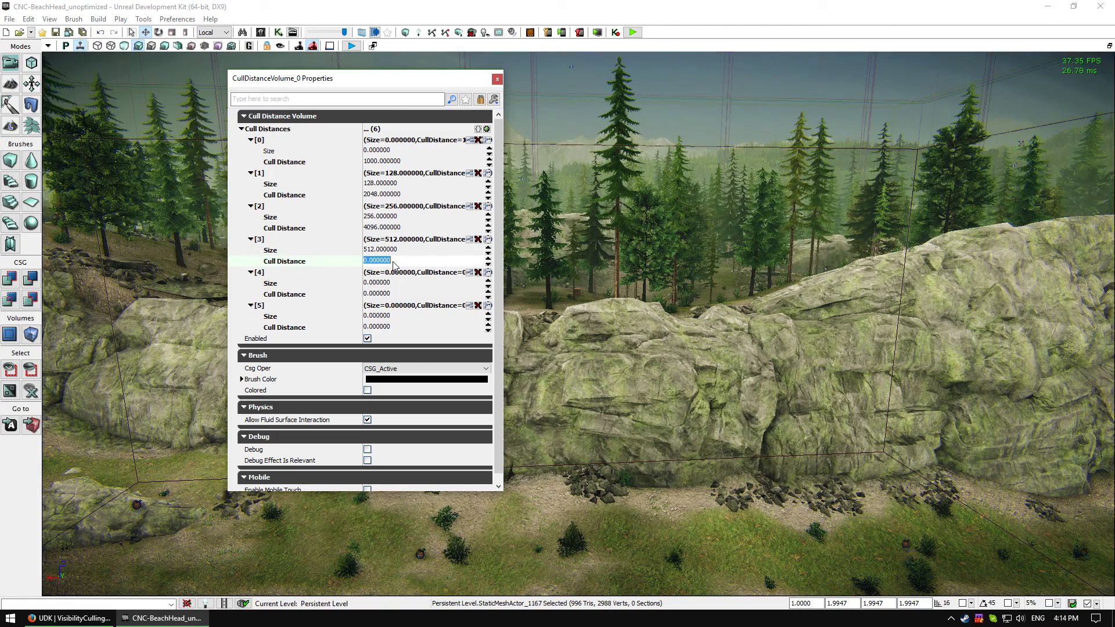
{"action": "type", "text": "8192"}
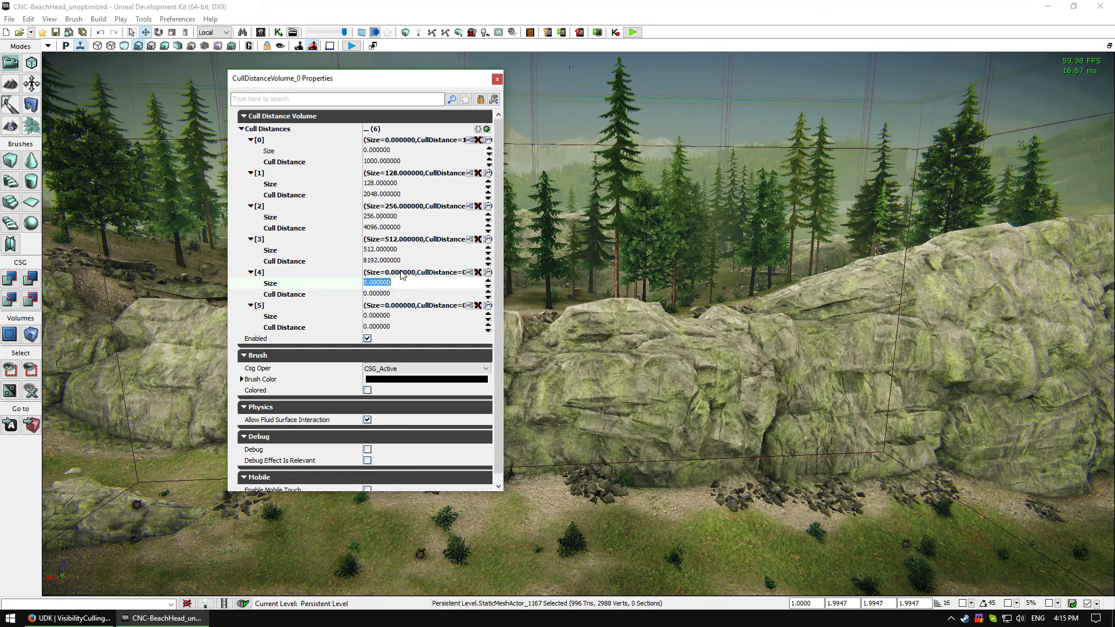
Step: Set entry 4 to Size 1024 and Cull Distance 16584, and set the Size of entry 5 to 2048
{"action": "type", "text": "1024"}
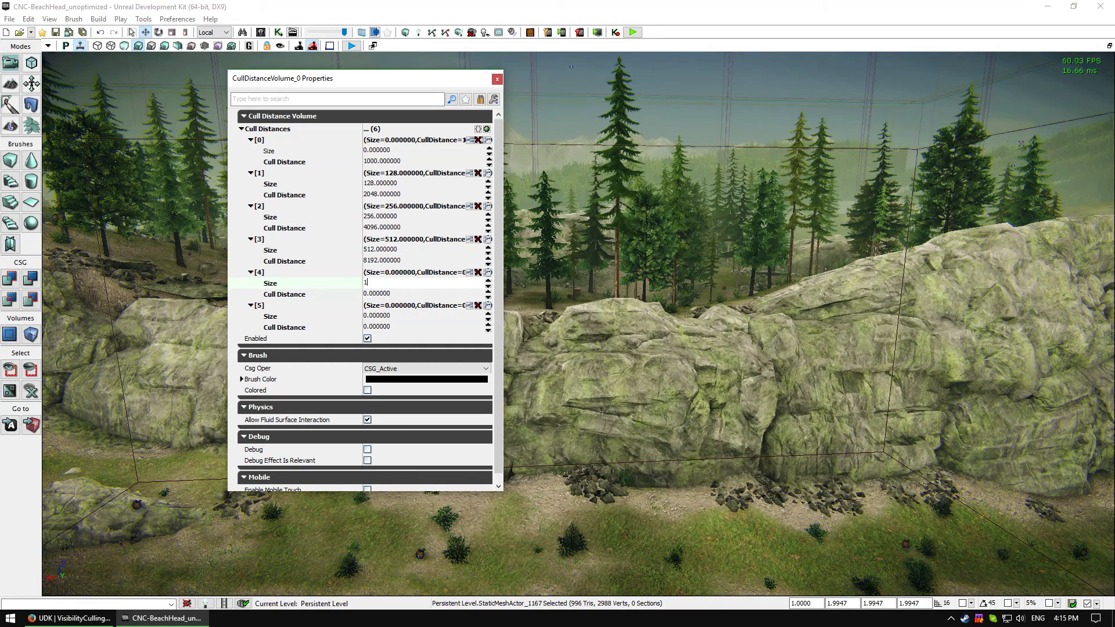
{"action": "left_click", "coordinate": [393, 295]}
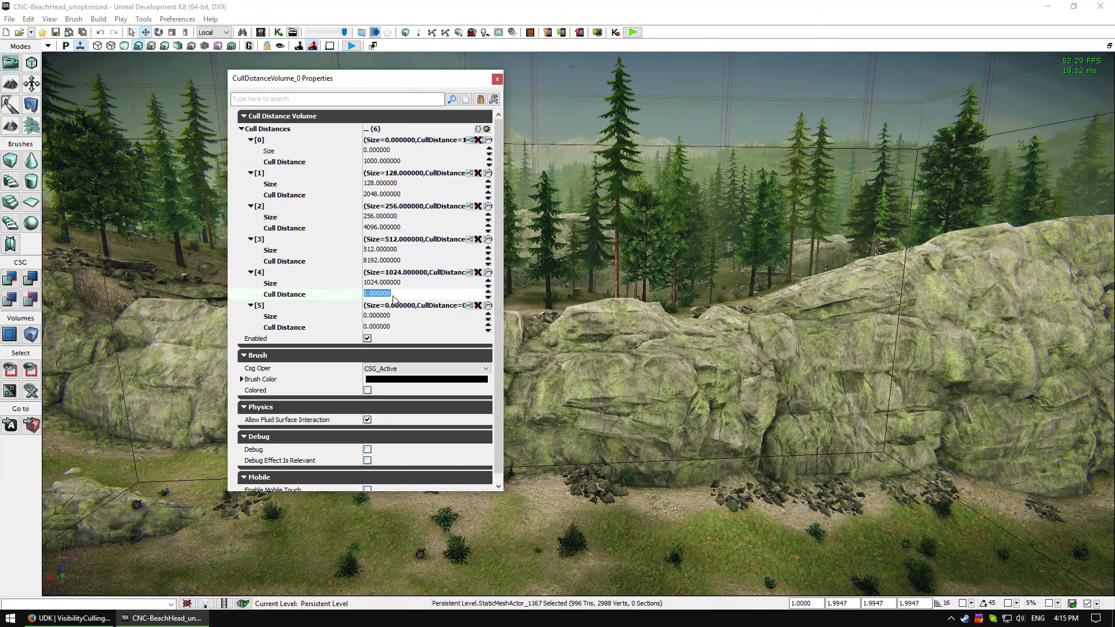
{"action": "type", "text": "16584"}
{"action": "left_click", "coordinate": [385, 316]}
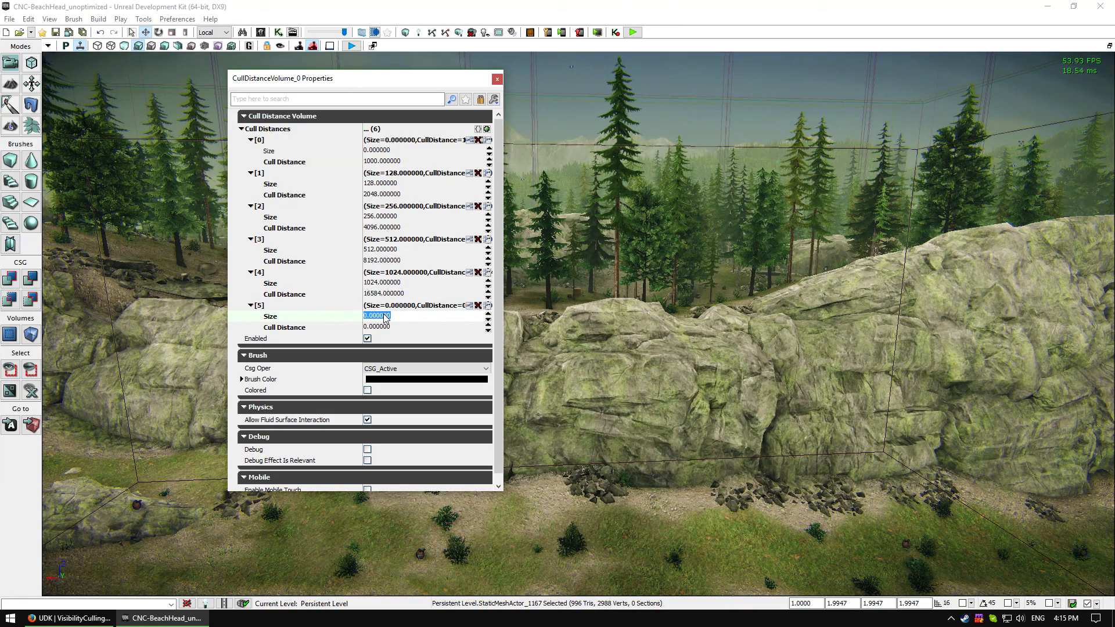
{"action": "type", "text": "2048"}
{"action": "key", "text": "Tab"}
Step: Move the volume's properties window aside to uncover the scene and disable Post-process Effects in the viewport
{"action": "left_click_drag", "start_coordinate": [463, 78], "coordinate": [230, 83]}
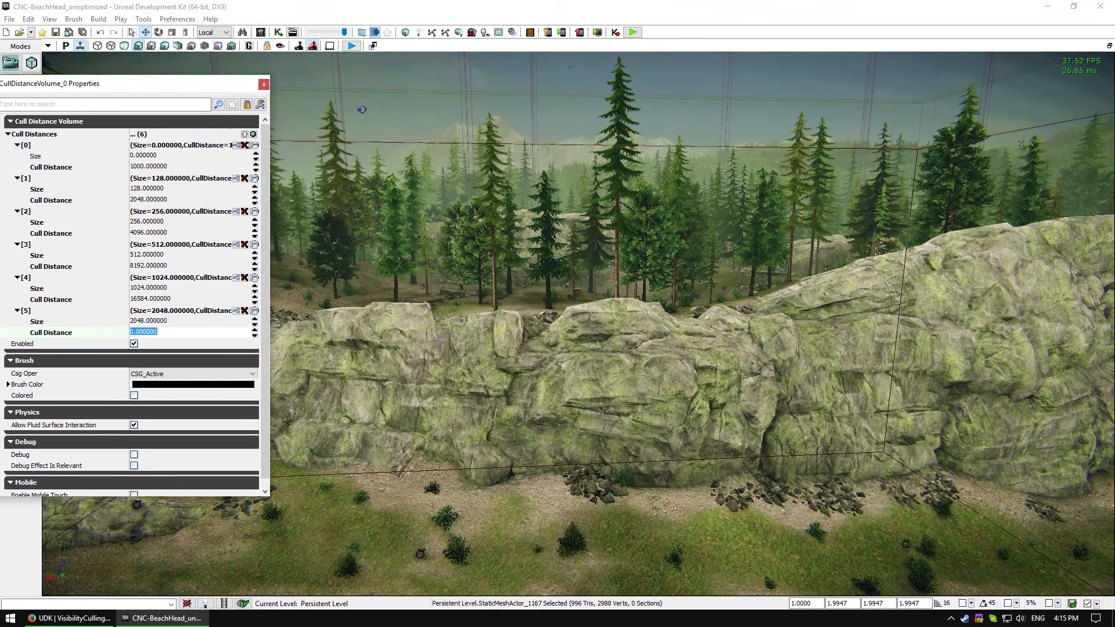
{"action": "left_click", "coordinate": [143, 323]}
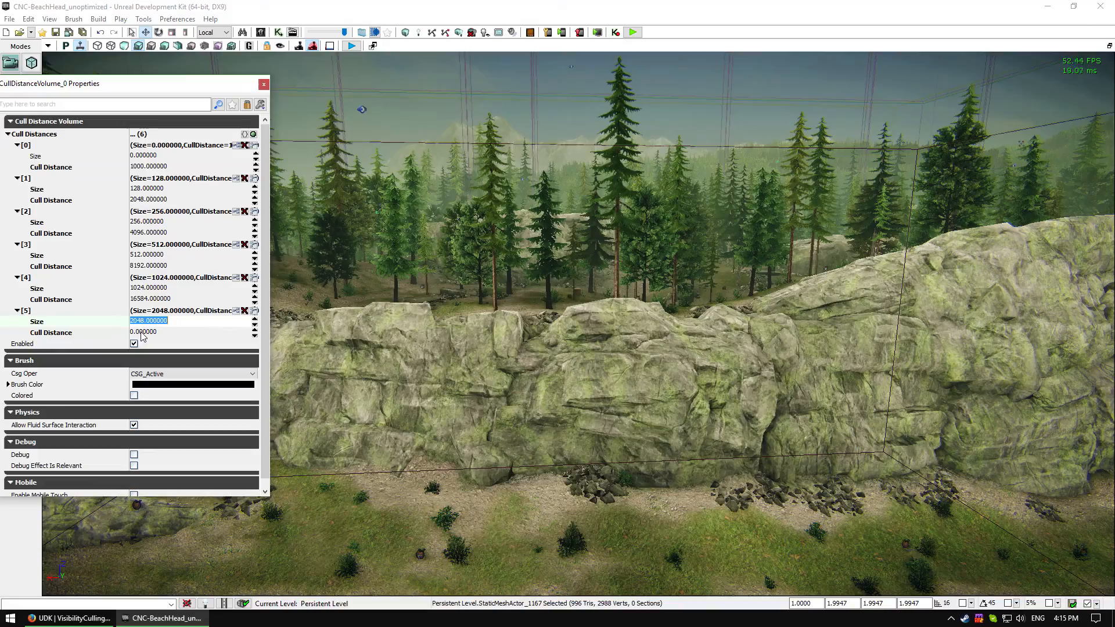
{"action": "left_click_drag", "start_coordinate": [464, 194], "coordinate": [464, 168]}
{"action": "left_click_drag", "start_coordinate": [549, 406], "coordinate": [543, 348]}
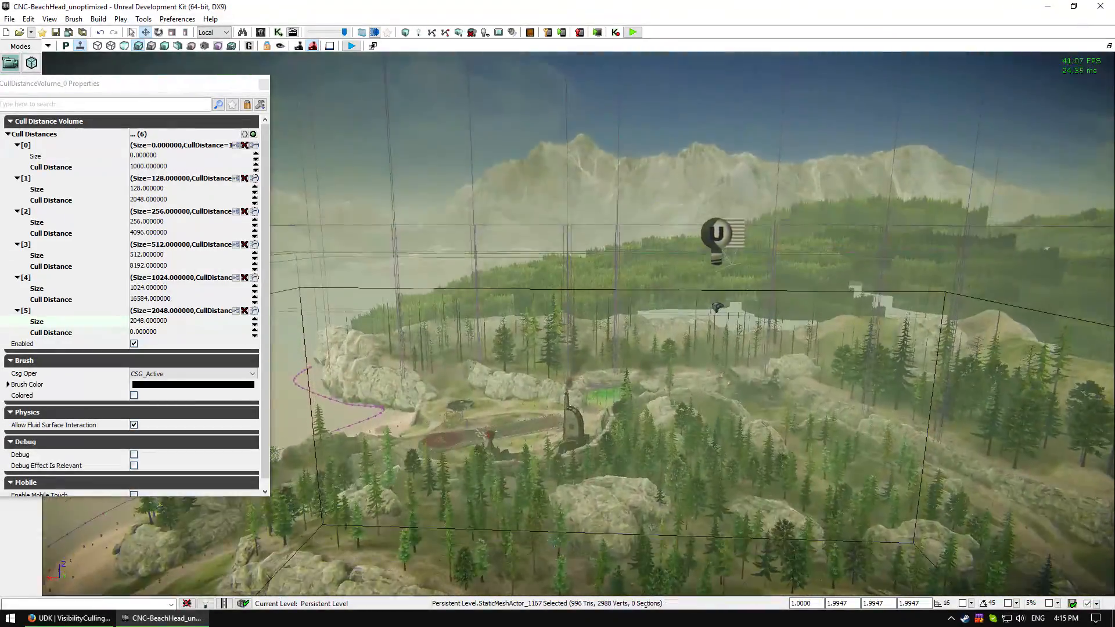
{"action": "right_click_drag", "start_coordinate": [542, 348], "coordinate": [549, 406]}
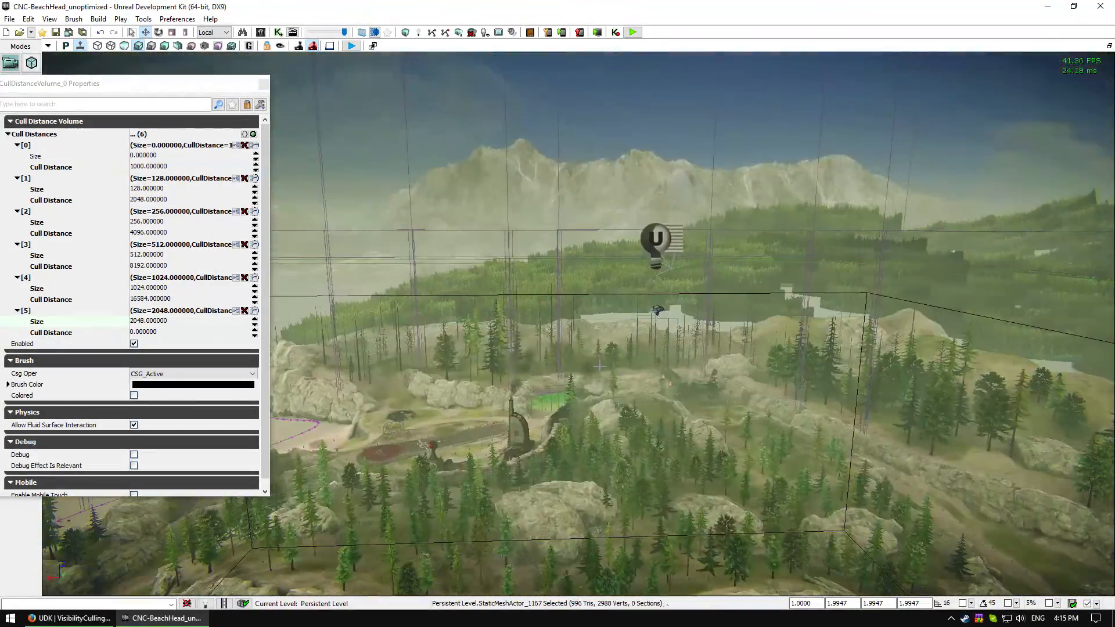
{"action": "left_click_drag", "start_coordinate": [549, 406], "coordinate": [550, 459]}
{"action": "left_click", "coordinate": [48, 45]}
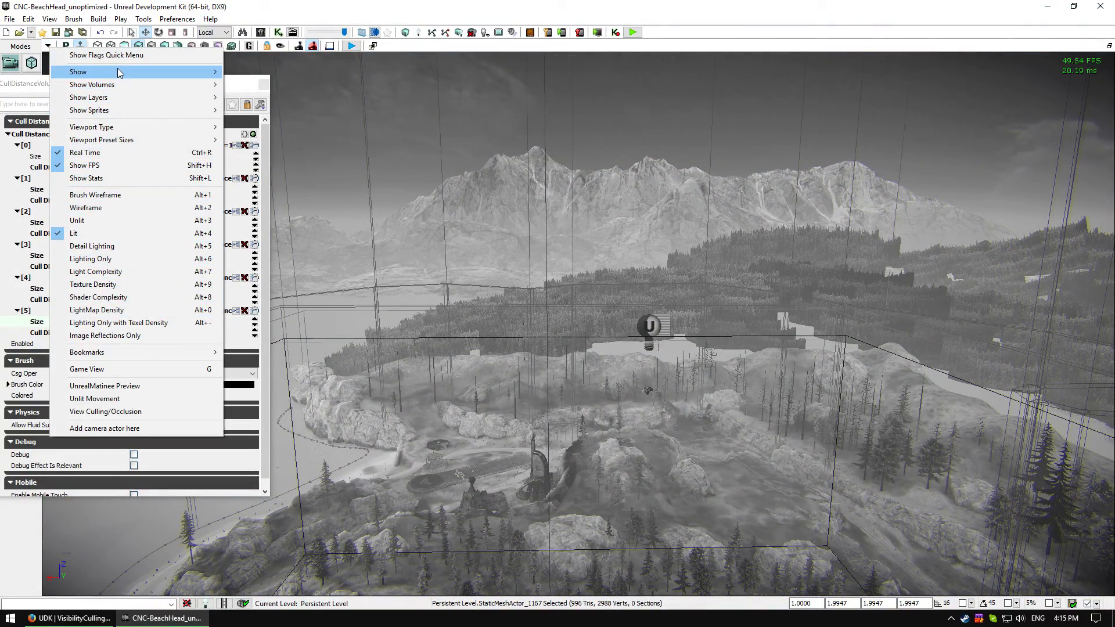
{"action": "mouse_move", "coordinate": [120, 72]}
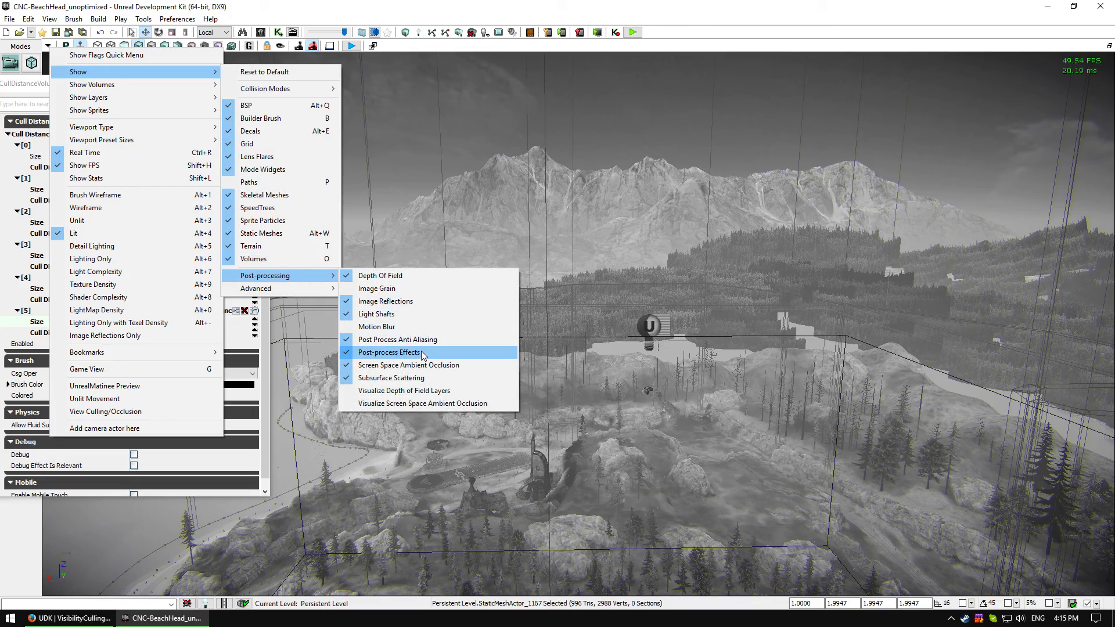
{"action": "left_click", "coordinate": [428, 353]}
{"action": "mouse_move", "coordinate": [427, 353]}
{"action": "left_mouse_down"}
{"action": "mouse_move", "coordinate": [456, 377]}
{"action": "mouse_move", "coordinate": [447, 412]}
{"action": "mouse_move", "coordinate": [440, 323]}
{"action": "mouse_move", "coordinate": [436, 362]}
{"action": "left_mouse_up"}
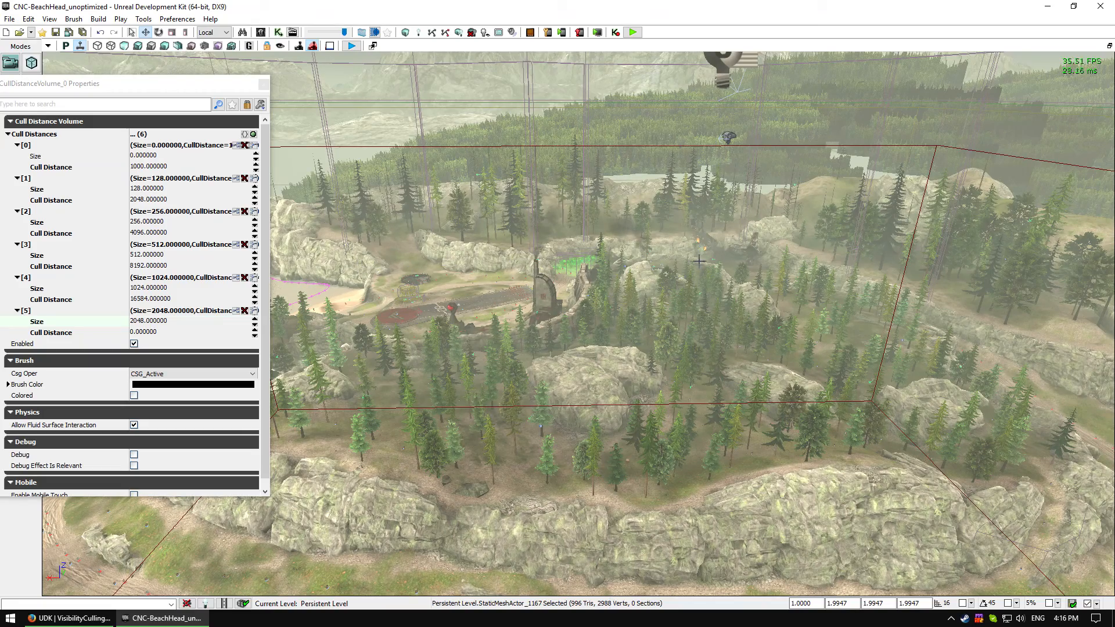
Step: Inspect the foliage and rocks near the bunker from ground level and set the Cull Distance of entry 1 to 4048
{"action": "left_click_drag", "start_coordinate": [579, 261], "coordinate": [568, 268]}
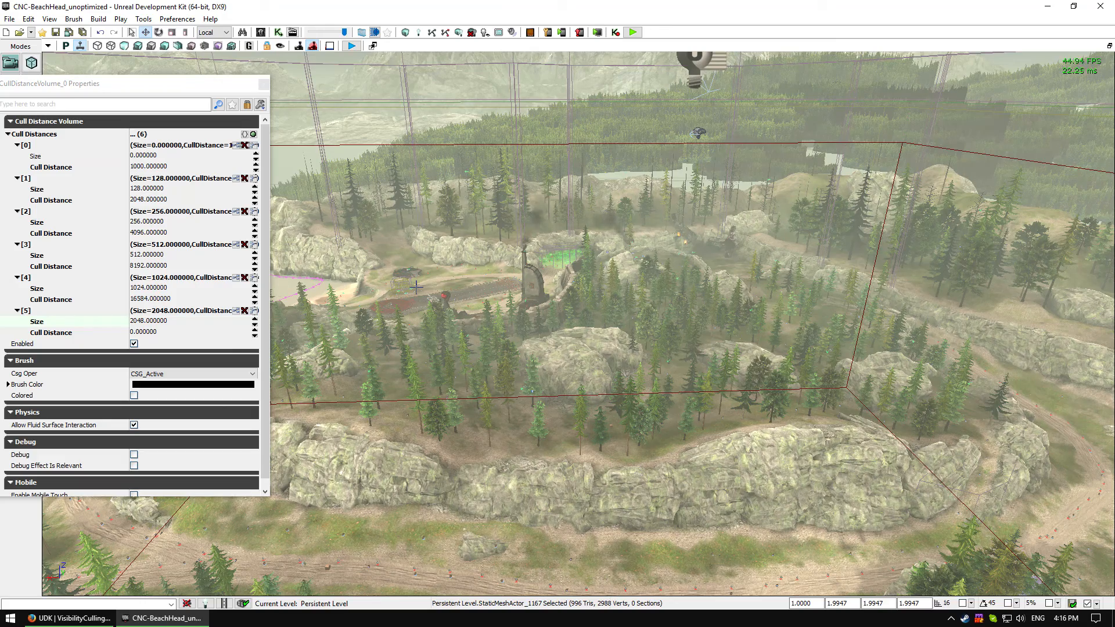
{"action": "key", "text": "w"}
{"action": "right_click_drag", "start_coordinate": [501, 370], "coordinate": [505, 371]}
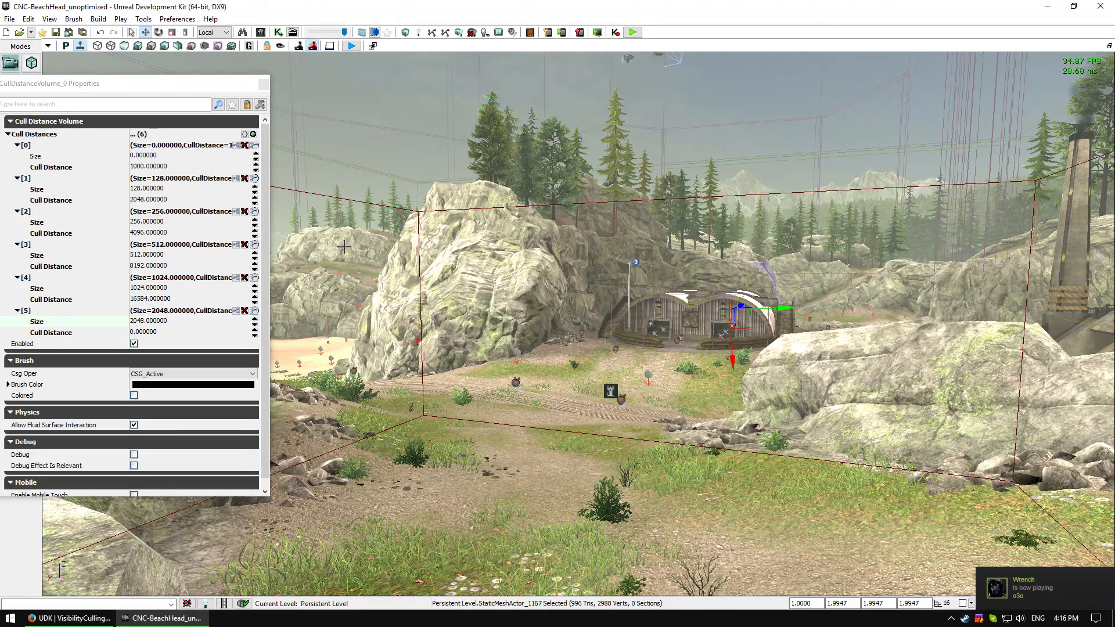
{"action": "left_click", "coordinate": [150, 190]}
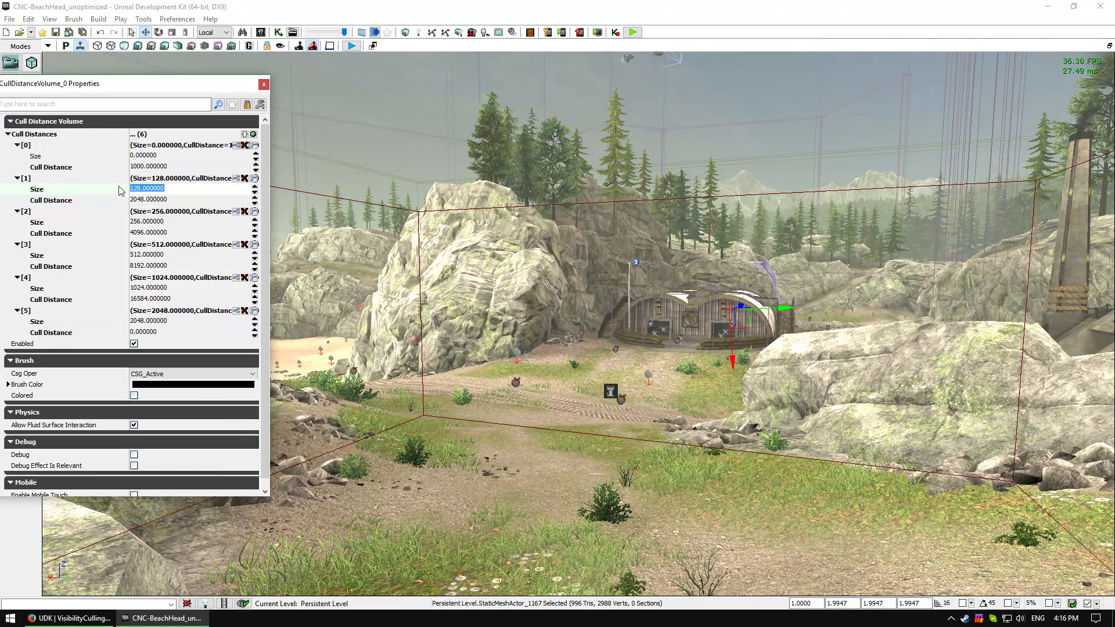
{"action": "left_click", "coordinate": [133, 201]}
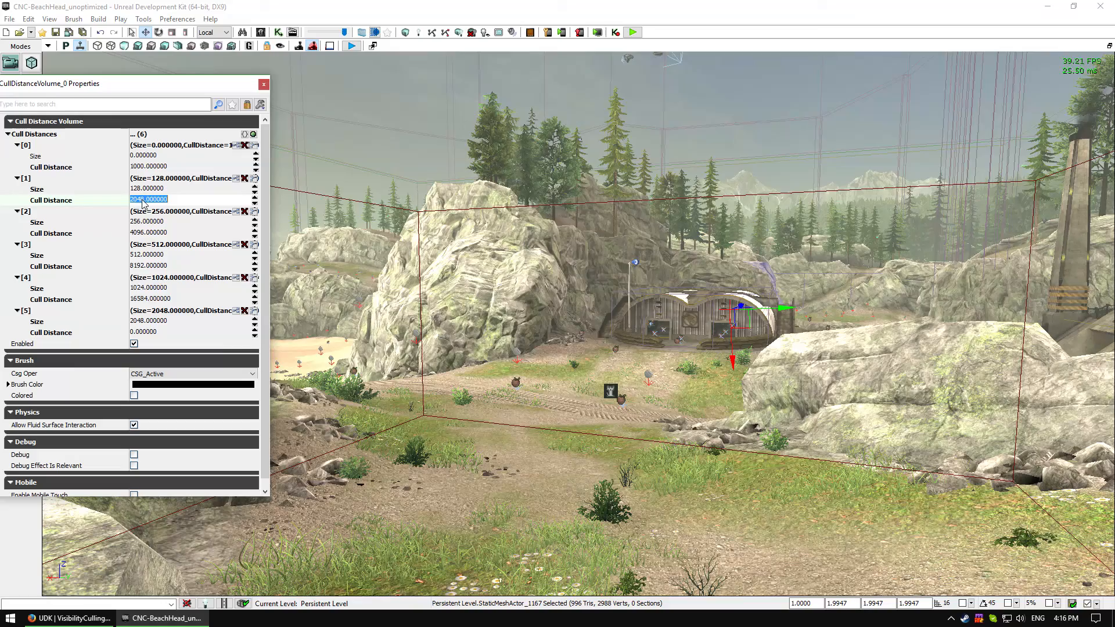
{"action": "left_click", "coordinate": [138, 190]}
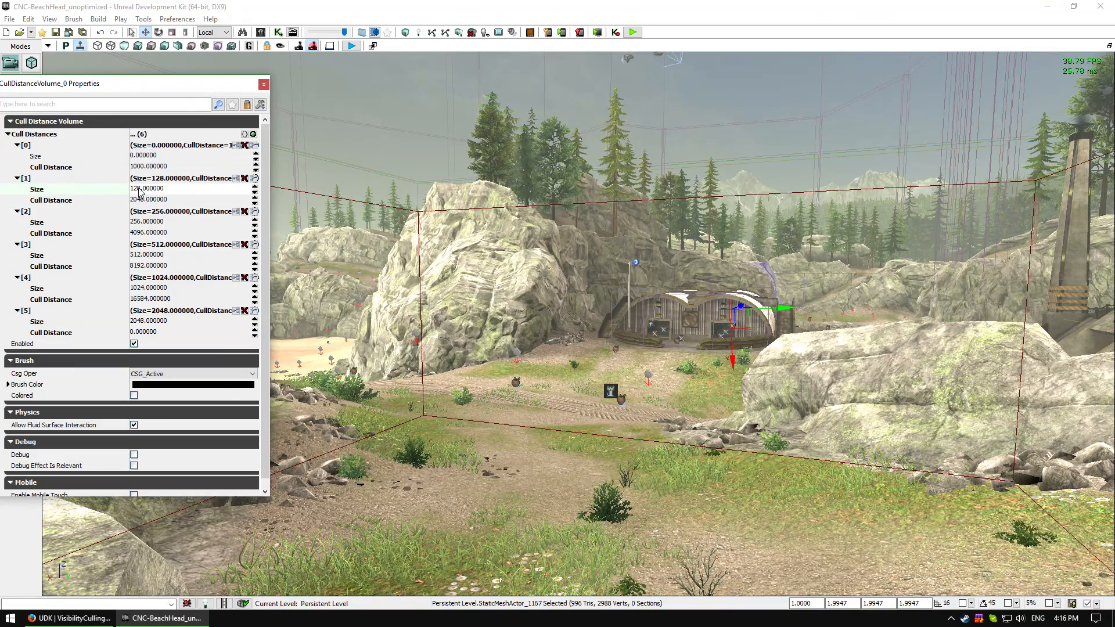
{"action": "left_click", "coordinate": [144, 201]}
{"action": "left_click_drag", "start_coordinate": [144, 202], "coordinate": [129, 205]}
{"action": "left_click", "coordinate": [130, 201]}
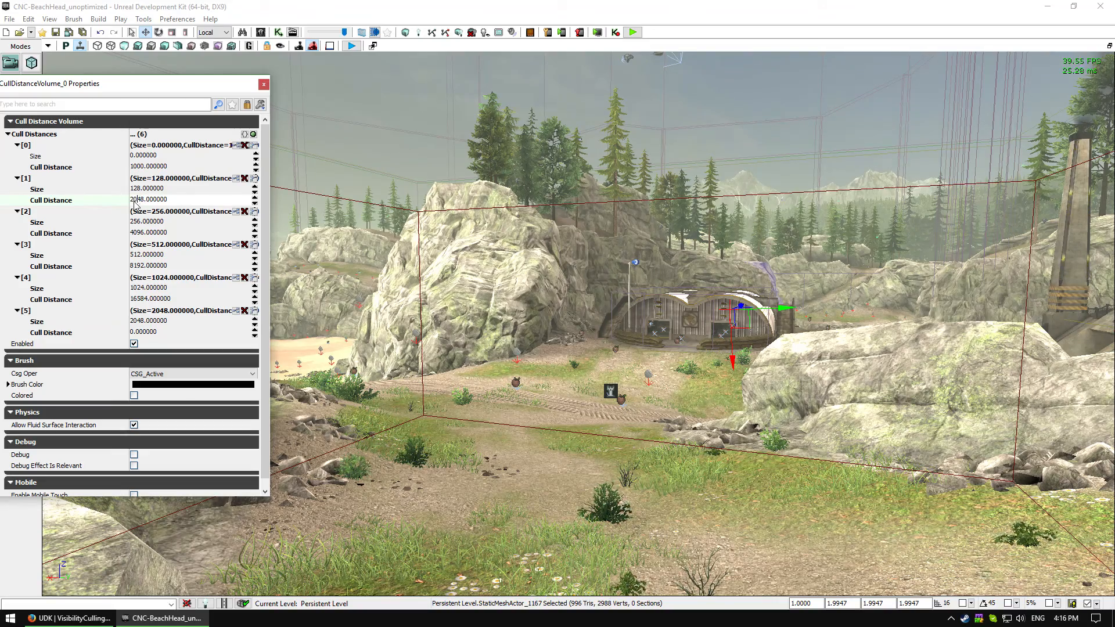
{"action": "key", "text": "Delete"}
{"action": "type", "text": "4"}
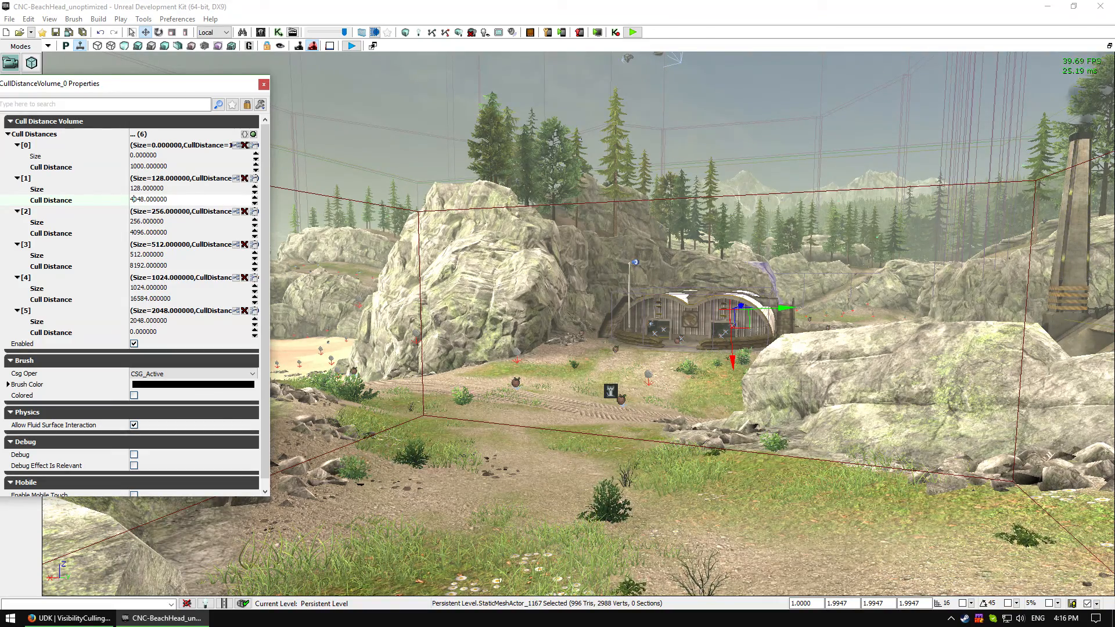
Step: Set the Cull Distance of entry 2, the Size 256 group, to 6096
{"action": "left_click", "coordinate": [135, 234]}
{"action": "left_click", "coordinate": [133, 234]}
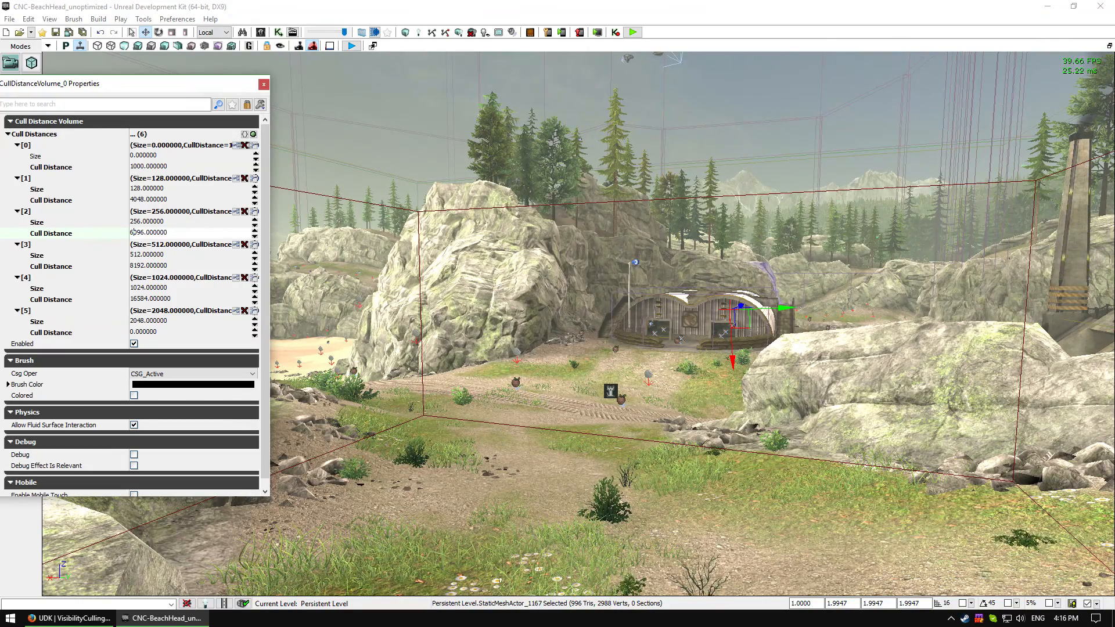
{"action": "key", "text": "Delete"}
{"action": "type", "text": "6"}
{"action": "left_click", "coordinate": [150, 200]}
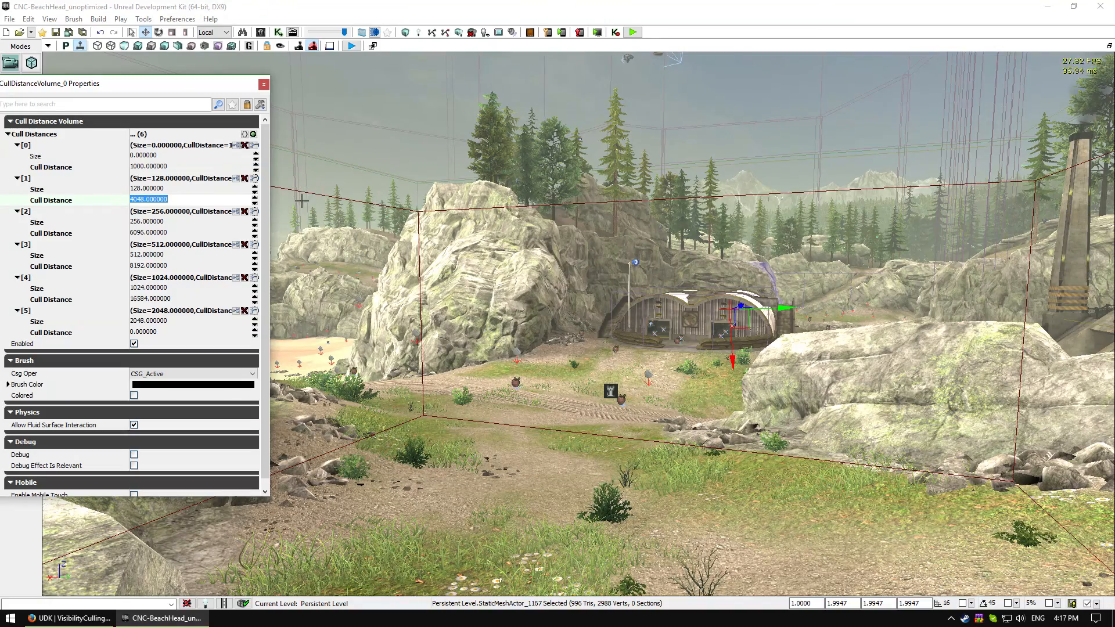
Step: Set the Cull Distance of entry 3 to 10192 and of entry 4 to 18584
{"action": "left_click", "coordinate": [138, 266]}
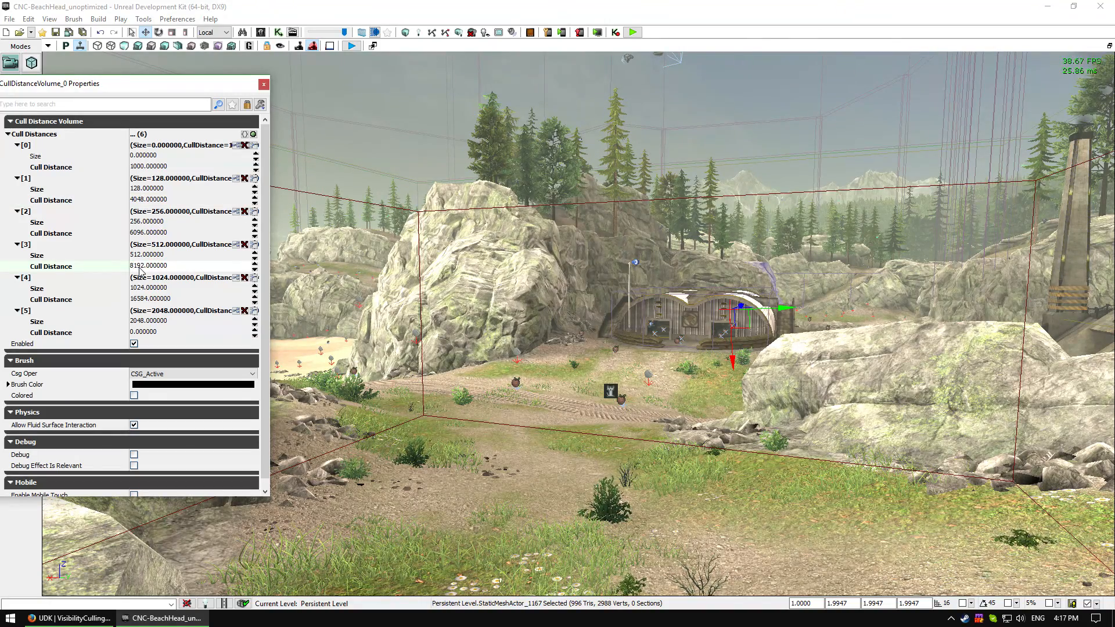
{"action": "type", "text": "10"}
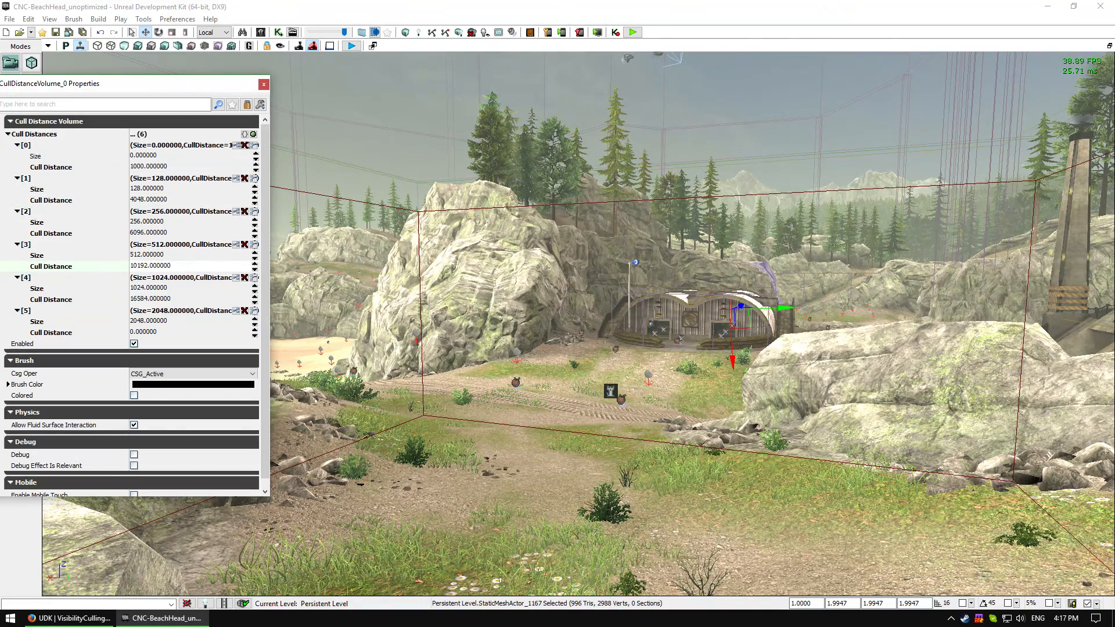
{"action": "left_click", "coordinate": [166, 299]}
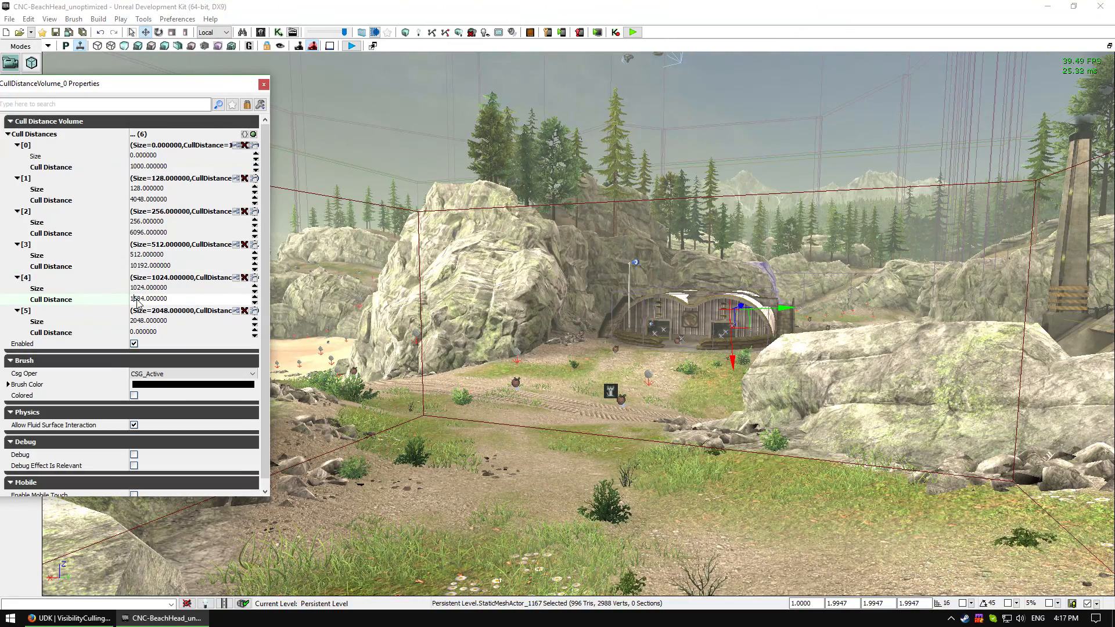
{"action": "type", "text": "18"}
{"action": "key", "text": "Return"}
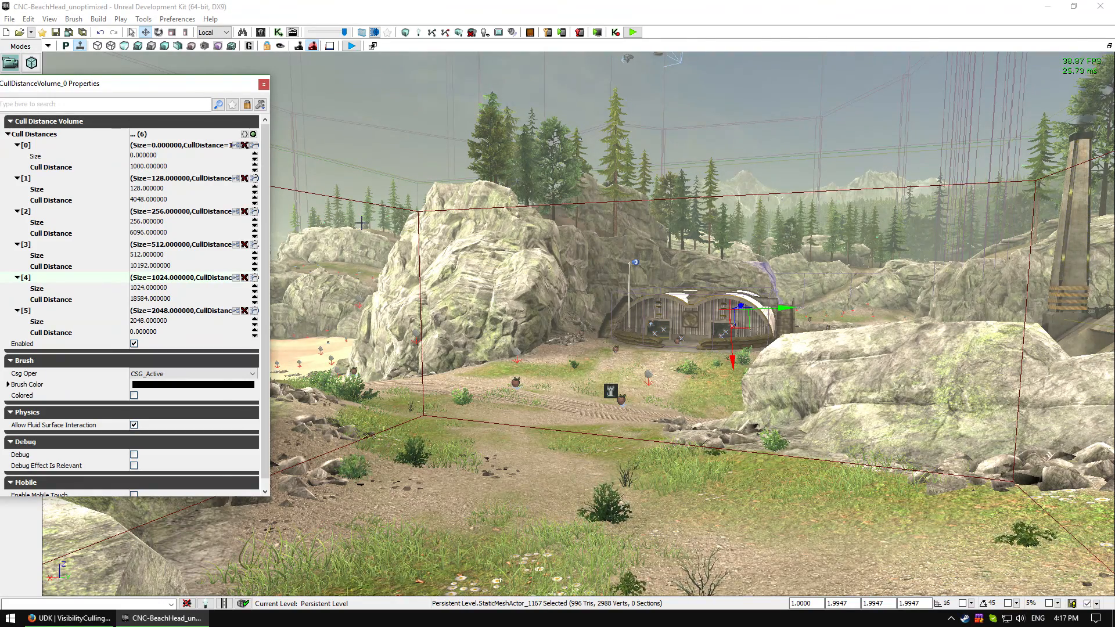
Step: Reduce the Cull Distance of entry 4, the Size 1024 group, to 13584
{"action": "left_click", "coordinate": [137, 320]}
{"action": "left_click", "coordinate": [140, 299]}
{"action": "left_click", "coordinate": [144, 278]}
{"action": "left_click", "coordinate": [139, 299]}
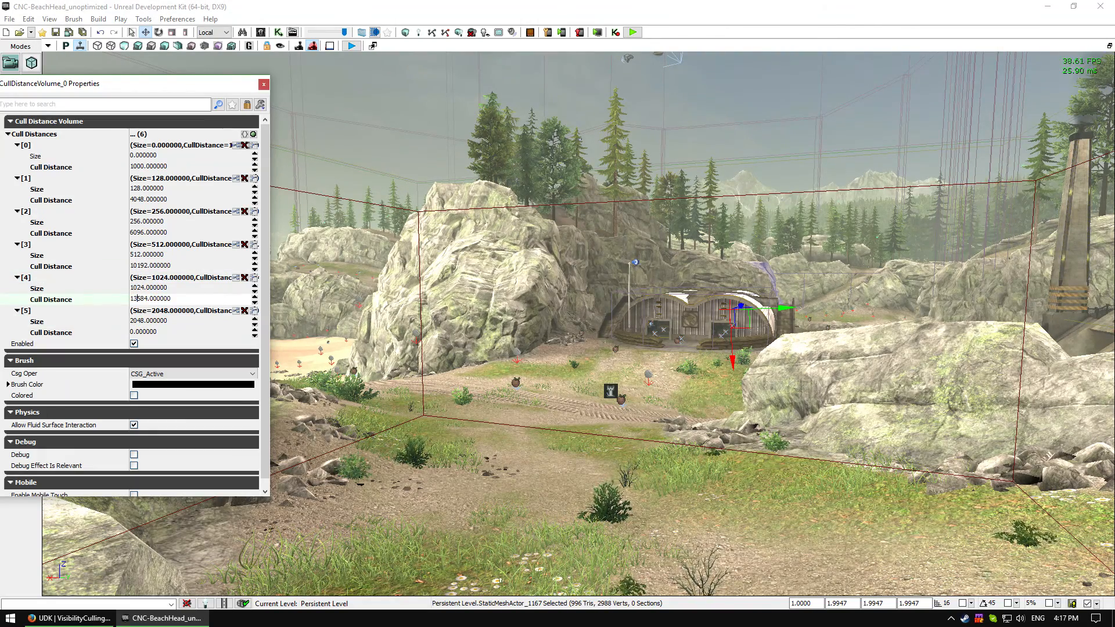
{"action": "left_click", "coordinate": [149, 266]}
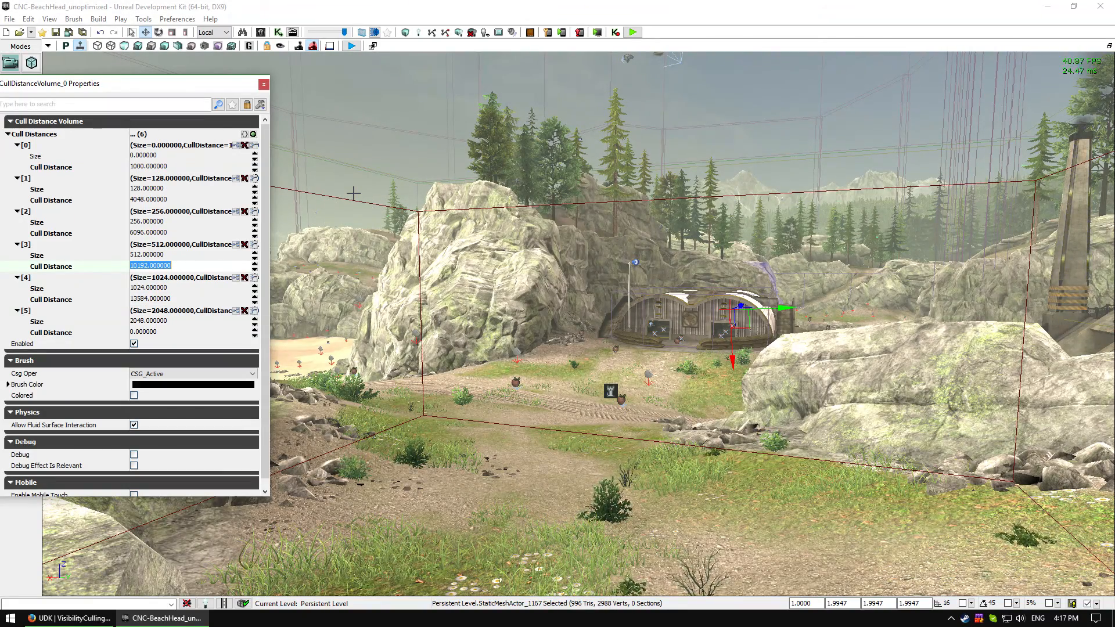
Step: Reduce the Cull Distance of entry 3, the Size 512 group, to 8192
{"action": "left_click", "coordinate": [138, 266]}
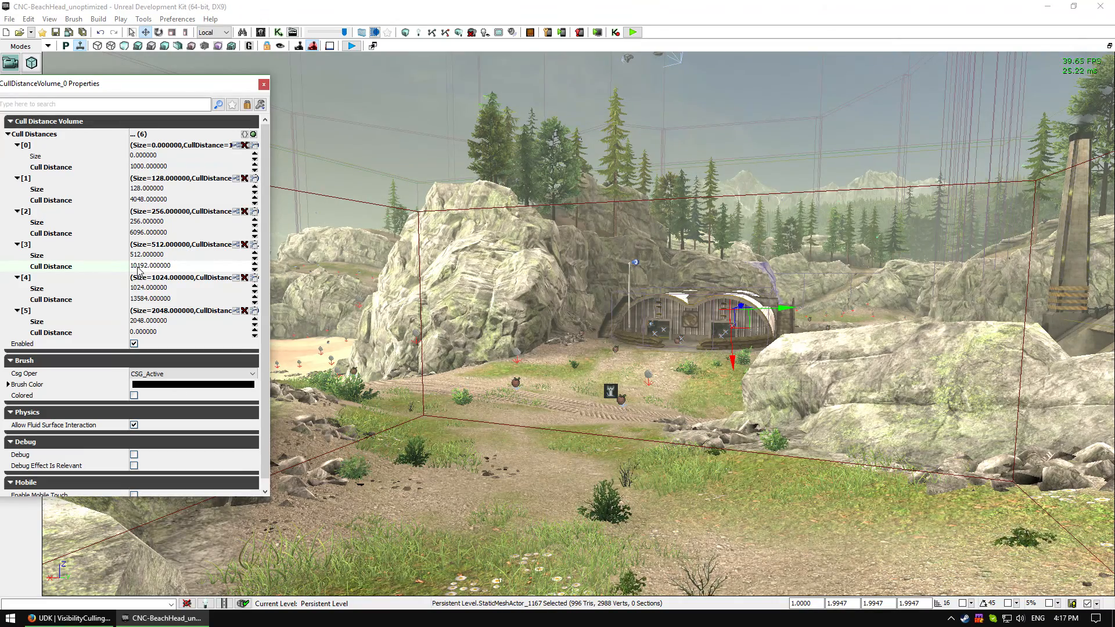
{"action": "key", "text": "BackSpace"}
{"action": "key", "text": "BackSpace"}
{"action": "type", "text": "80"}
{"action": "key", "text": "BackSpace"}
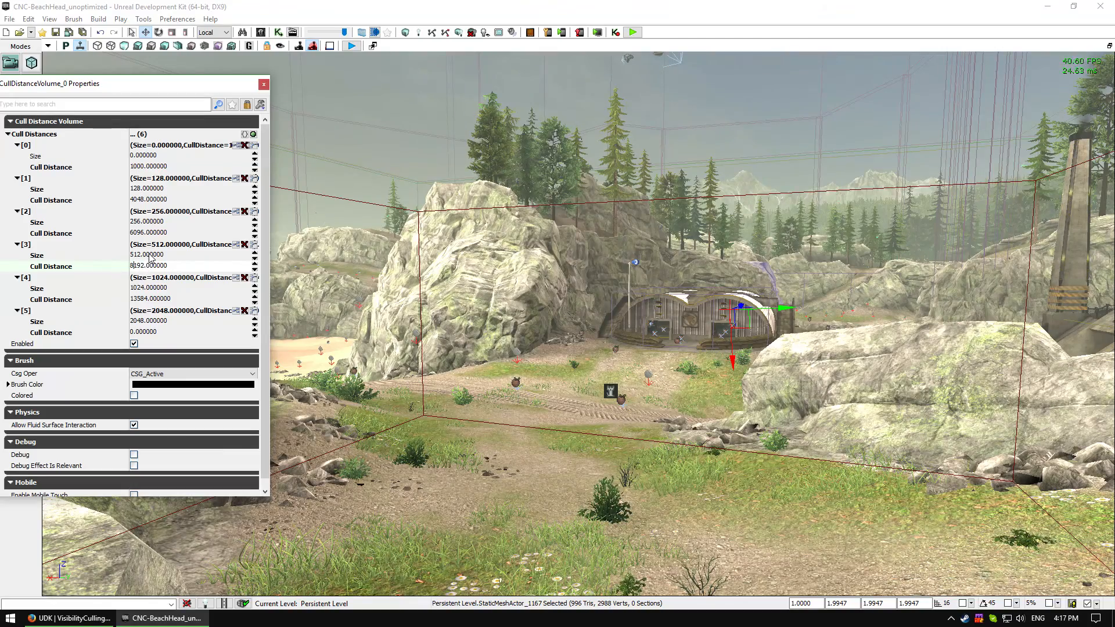
{"action": "left_click", "coordinate": [150, 255]}
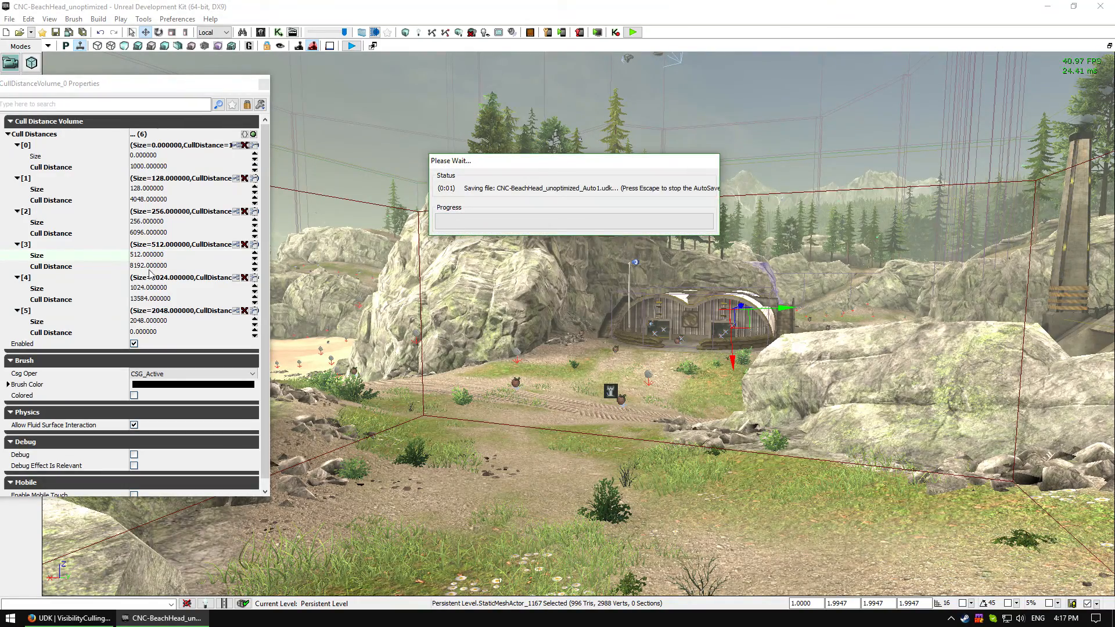
Step: Set the Cull Distance of entry 1 to 3048 and of entry 4 to 12584
{"action": "left_click", "coordinate": [133, 199]}
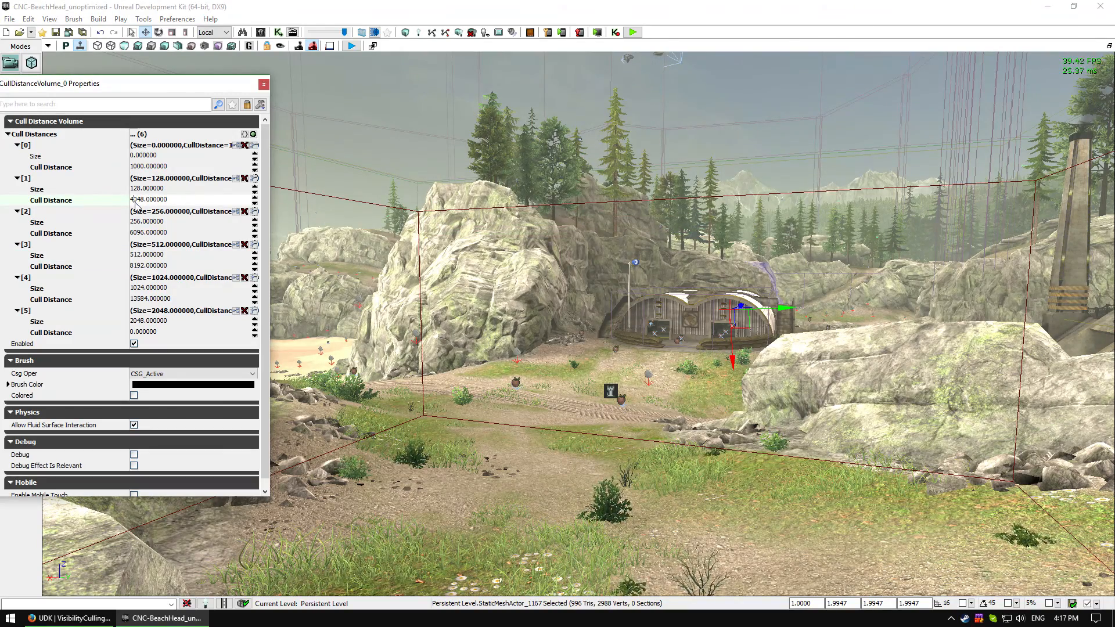
{"action": "left_click", "coordinate": [134, 232]}
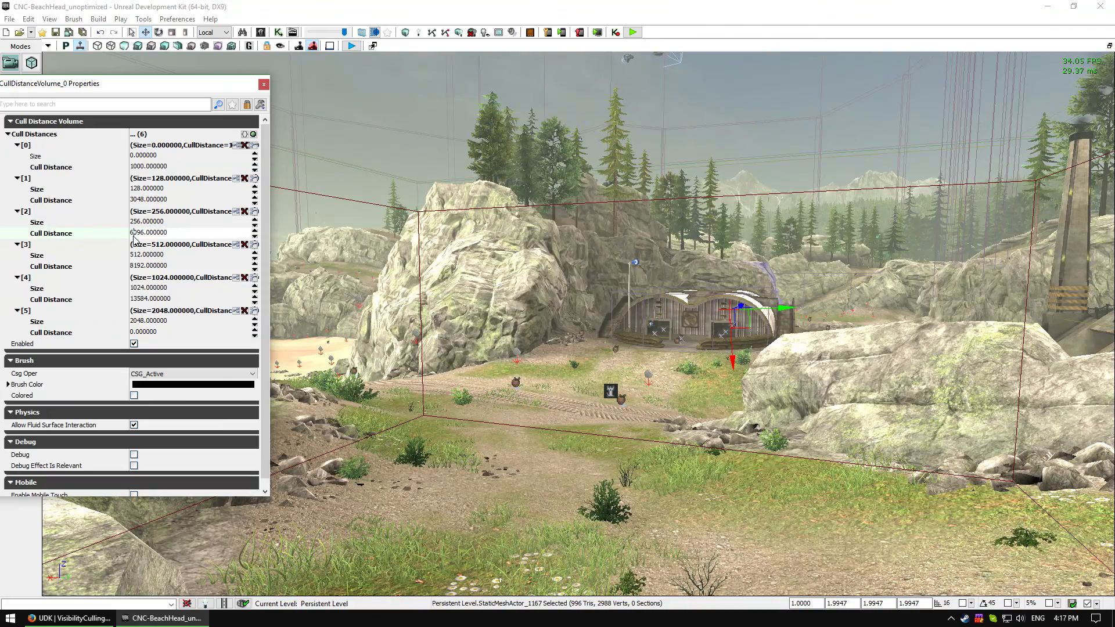
{"action": "left_click", "coordinate": [138, 300]}
{"action": "left_click", "coordinate": [138, 299]}
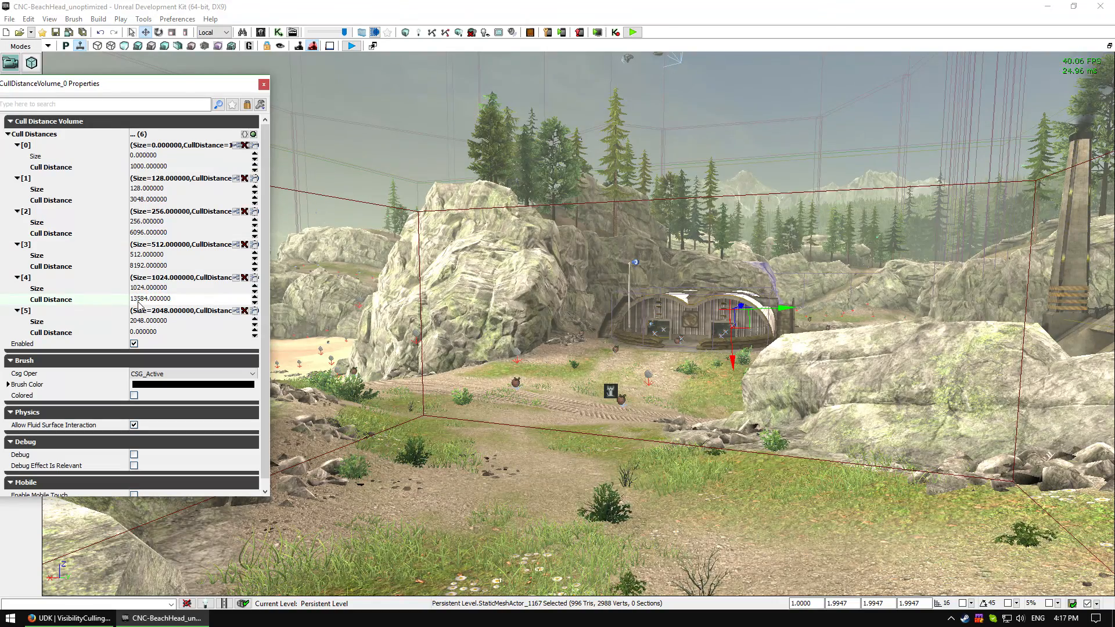
{"action": "left_click", "coordinate": [154, 289]}
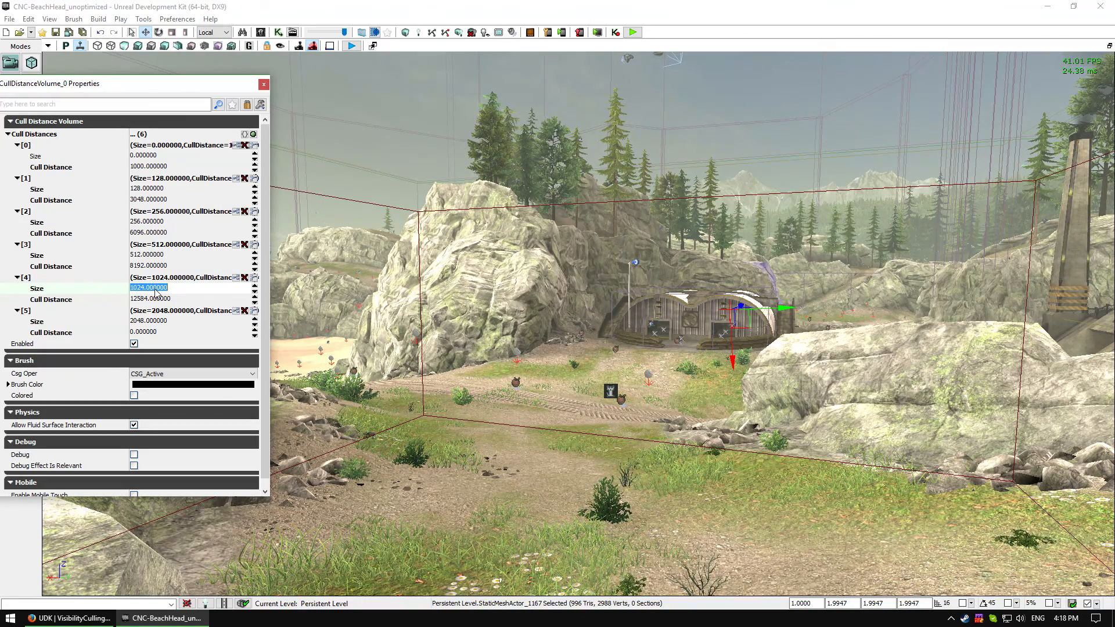
Step: Inspect the forested hills and shoreline from above and move the volume's properties window to clear the editor's toolbox
{"action": "right_click_drag", "start_coordinate": [386, 247], "coordinate": [381, 246]}
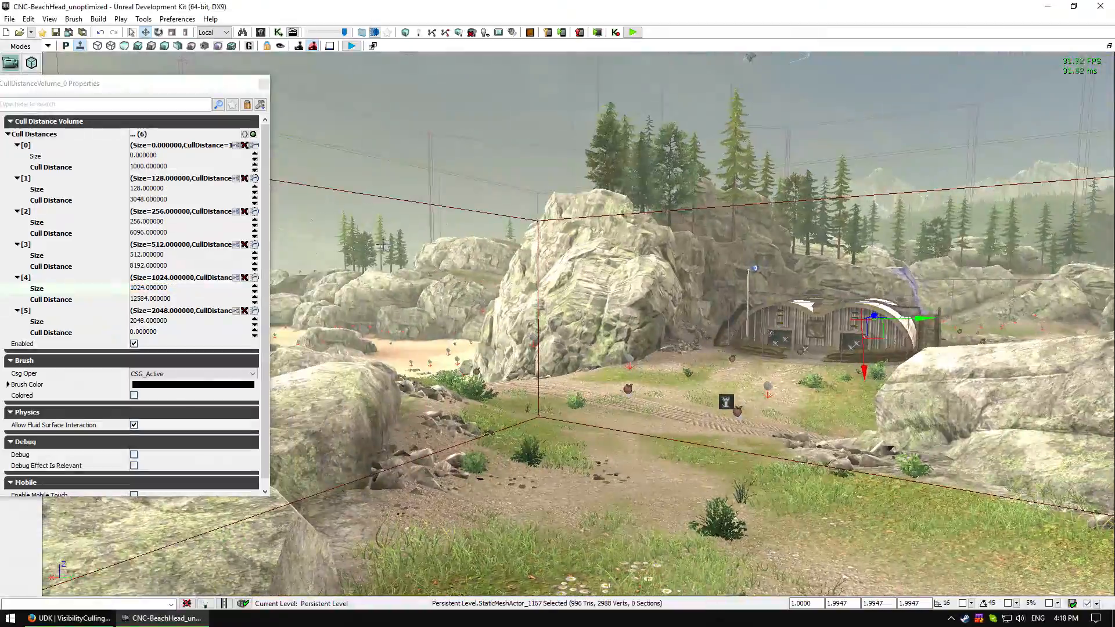
{"action": "left_click_drag", "start_coordinate": [382, 247], "coordinate": [421, 66]}
{"action": "mouse_move", "coordinate": [436, 270]}
{"action": "left_mouse_down"}
{"action": "mouse_move", "coordinate": [468, 263]}
{"action": "mouse_move", "coordinate": [437, 270]}
{"action": "left_mouse_up"}
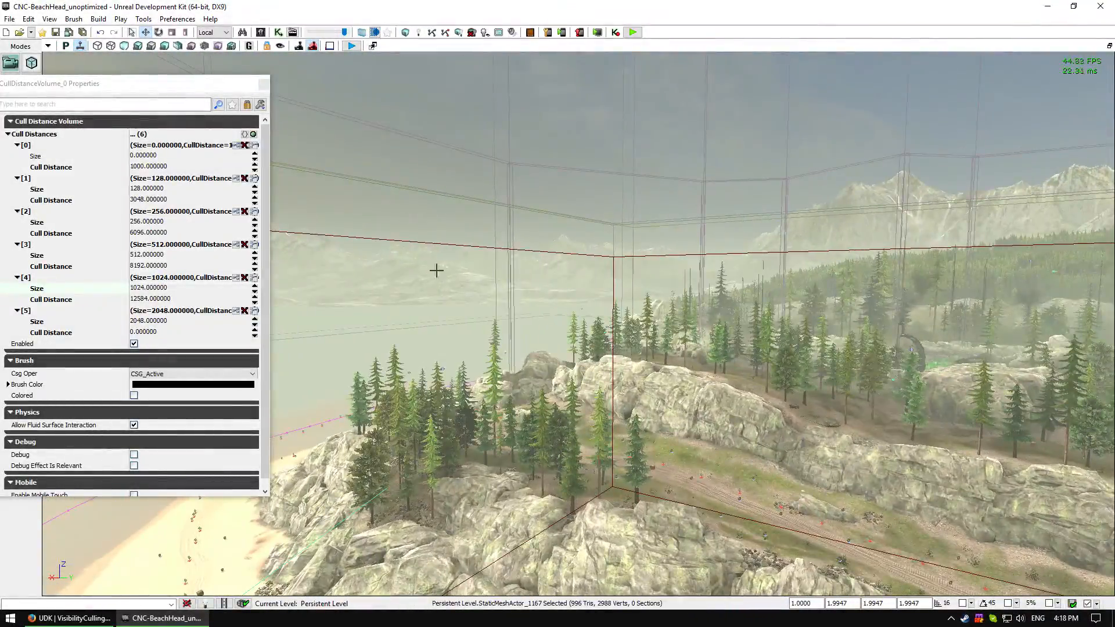
{"action": "left_click_drag", "start_coordinate": [261, 87], "coordinate": [311, 137]}
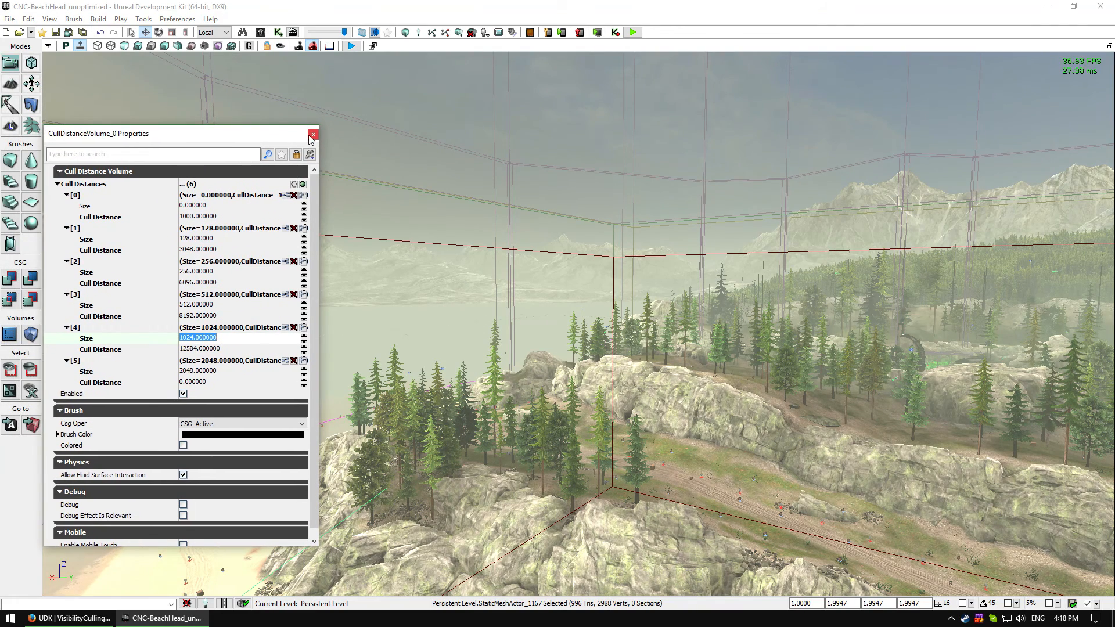
{"action": "left_click_drag", "start_coordinate": [283, 135], "coordinate": [350, 112]}
{"action": "left_click_drag", "start_coordinate": [433, 232], "coordinate": [372, 234]}
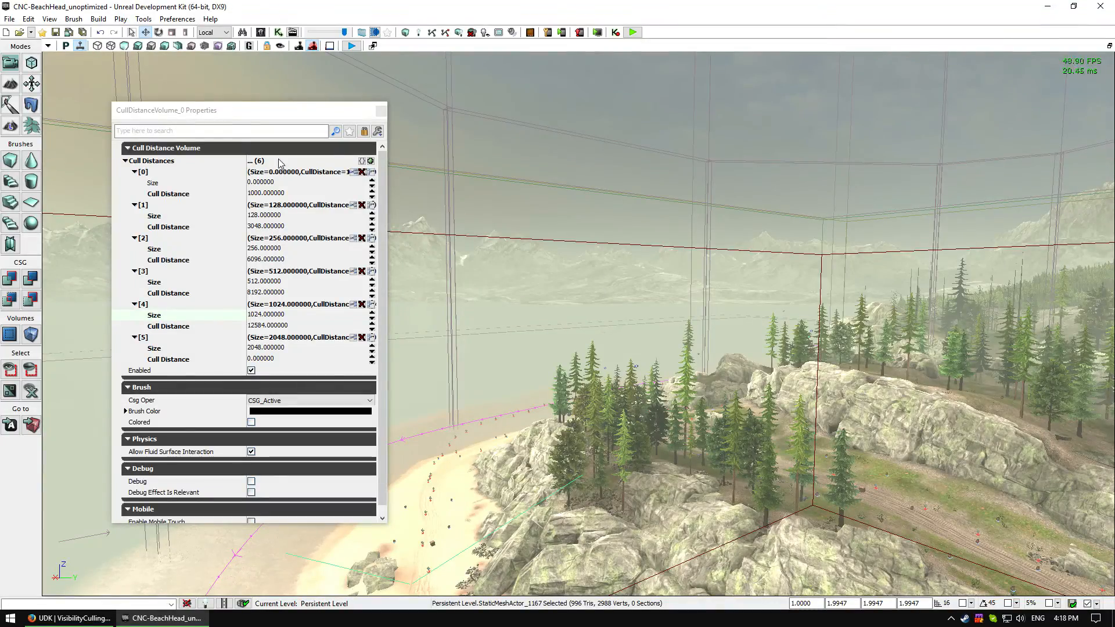
{"action": "left_click_drag", "start_coordinate": [522, 236], "coordinate": [522, 236]}
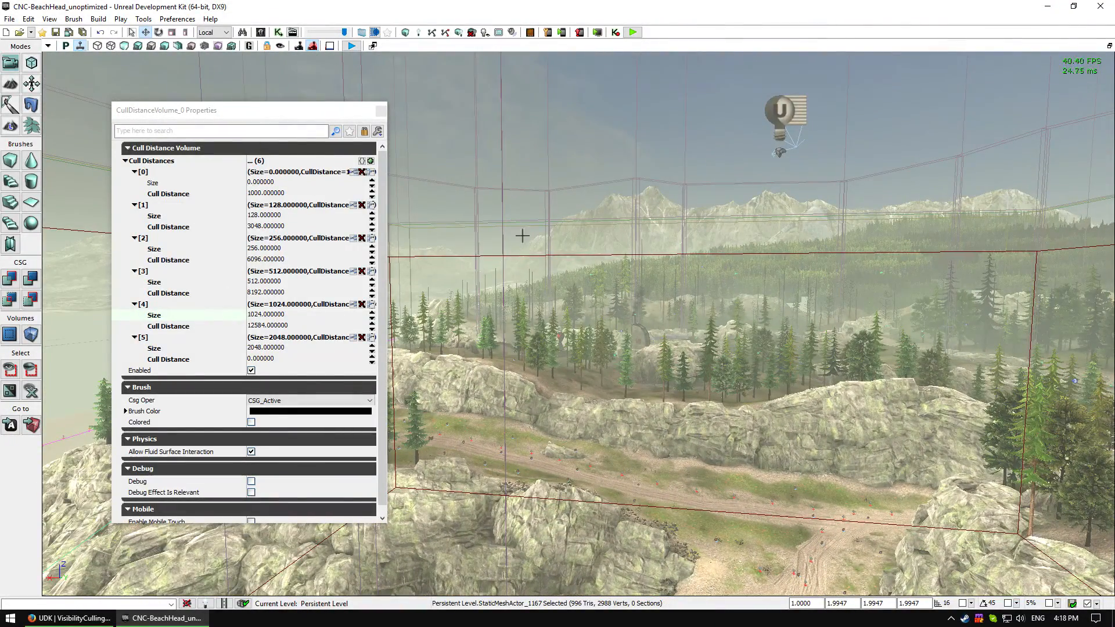
Step: Set the Cull Distance of entry 3, the Size 512 group, to 7192
{"action": "left_click", "coordinate": [251, 294]}
{"action": "left_click", "coordinate": [253, 293]}
{"action": "key", "text": "BackSpace"}
{"action": "type", "text": "7"}
{"action": "left_click", "coordinate": [272, 260]}
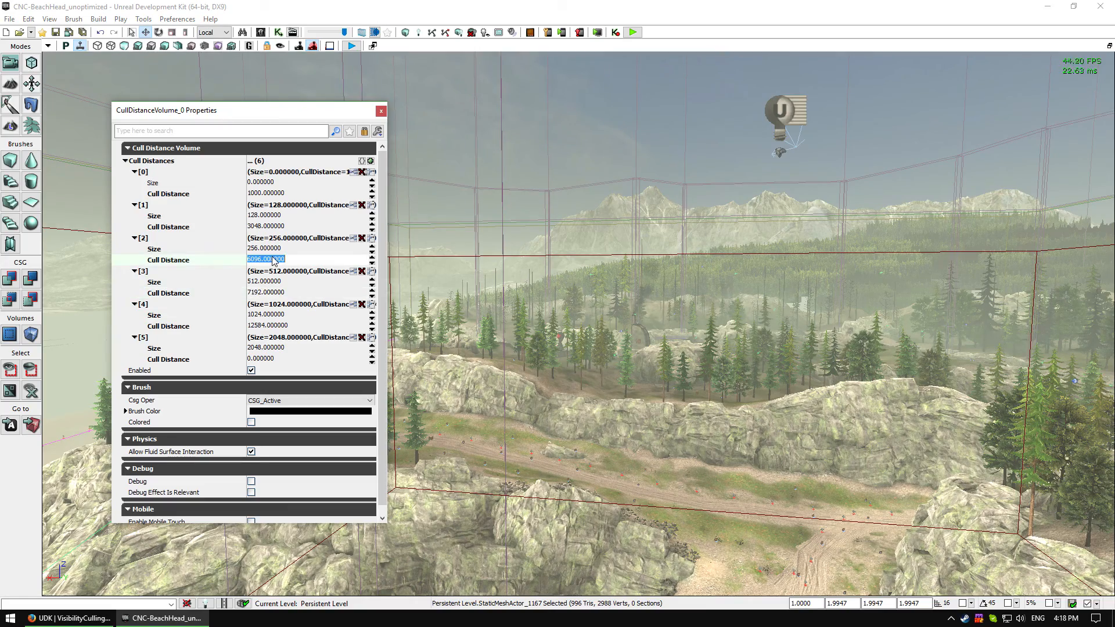
Step: Compare the base view with the cull distance volume disabled and re-enabled, and close its properties window
{"action": "left_click_drag", "start_coordinate": [580, 371], "coordinate": [524, 273]}
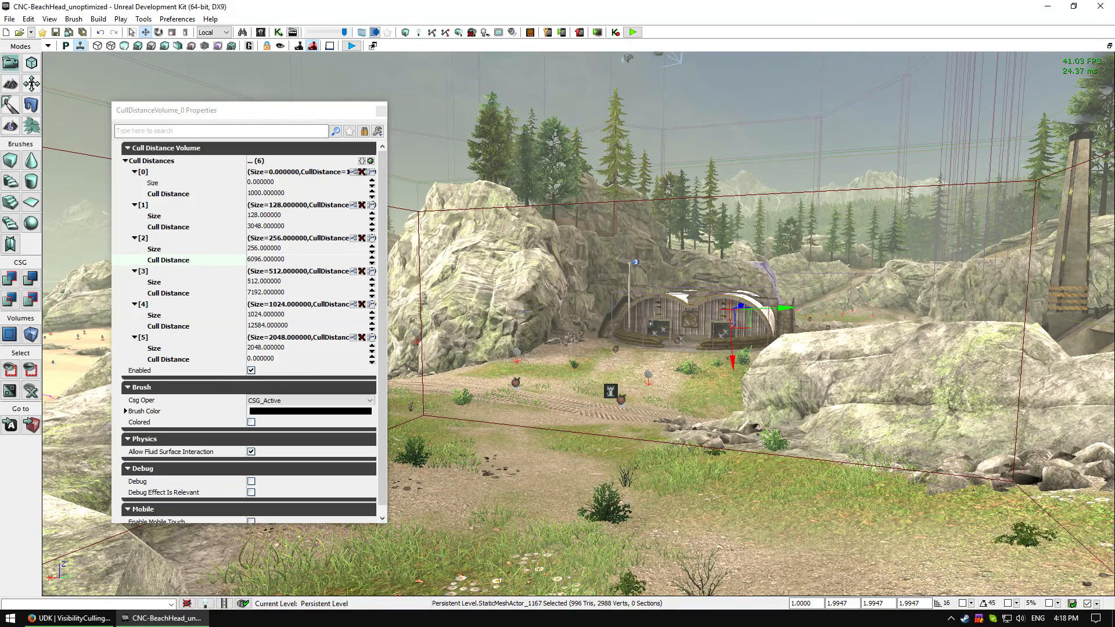
{"action": "key", "text": "3"}
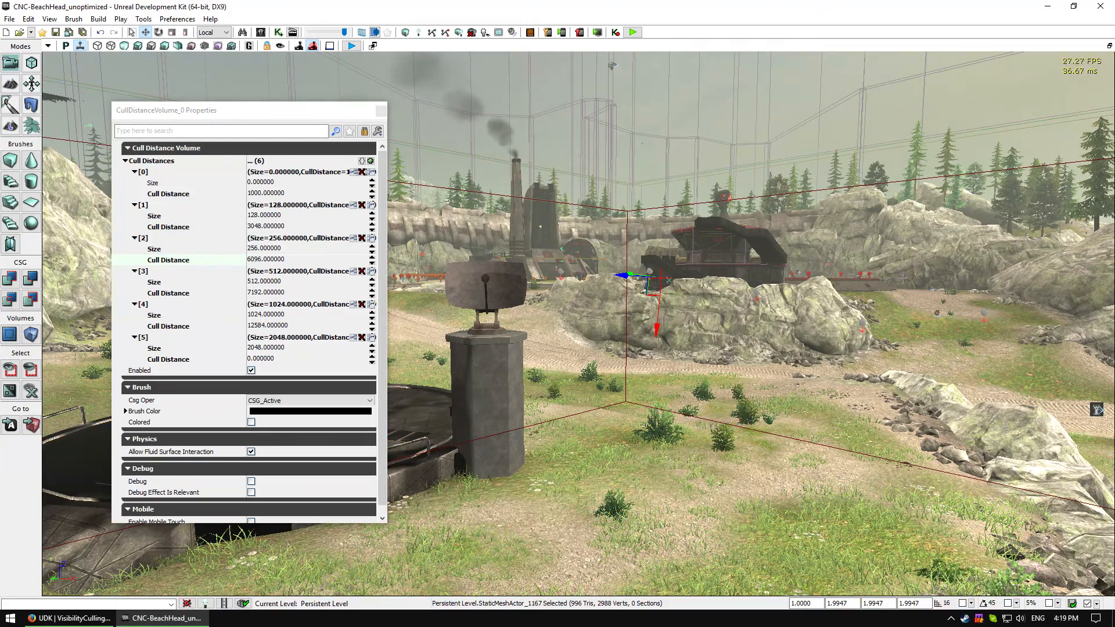
{"action": "left_click", "coordinate": [251, 371]}
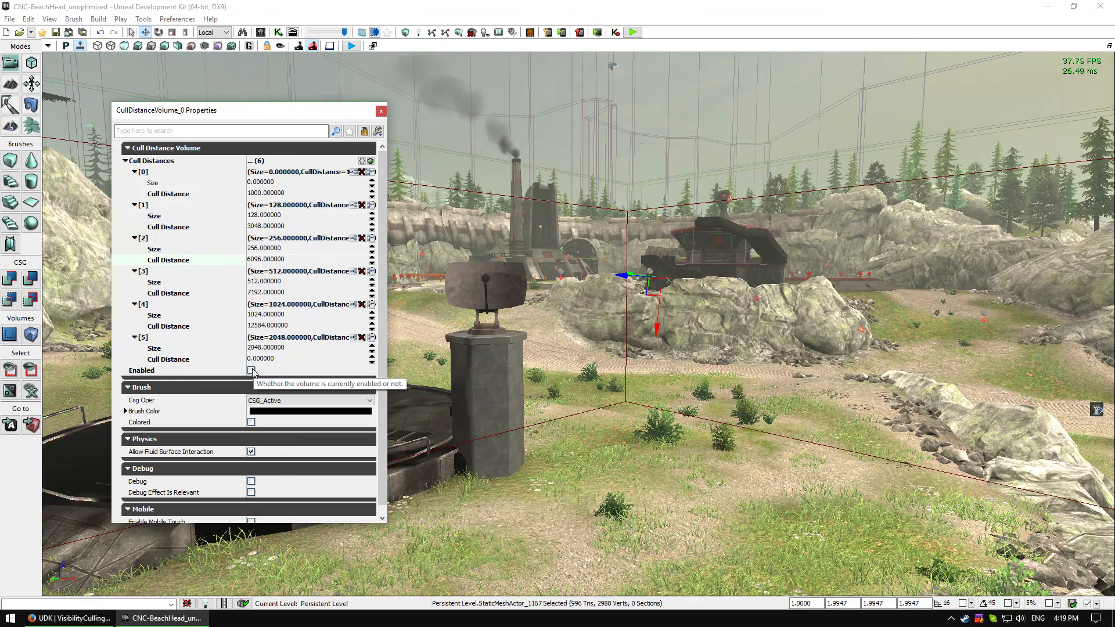
{"action": "left_click", "coordinate": [251, 371]}
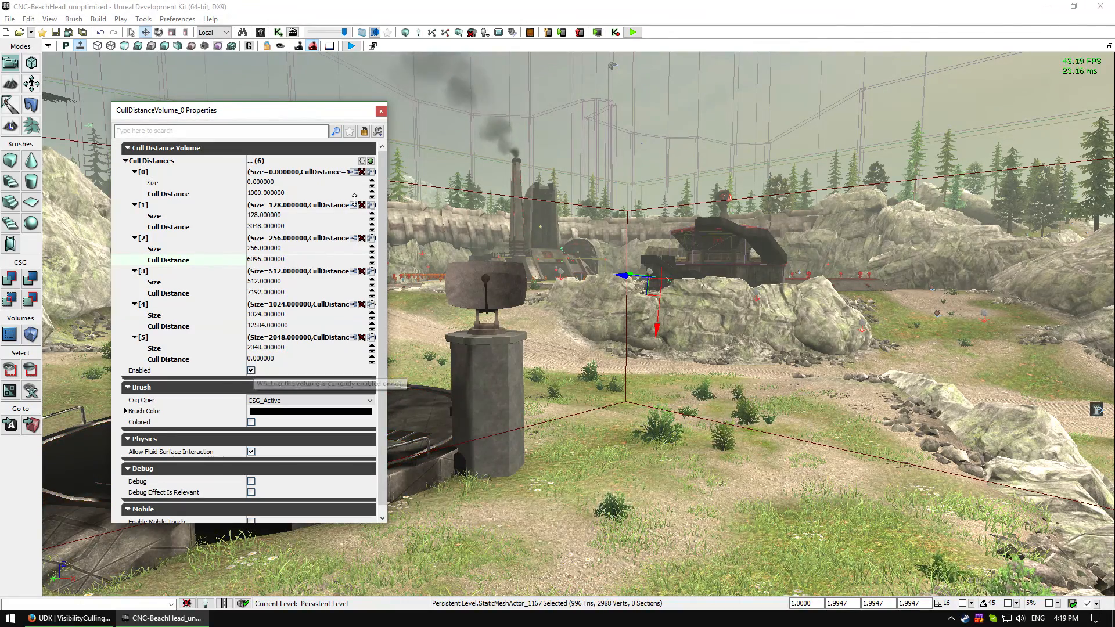
{"action": "left_click", "coordinate": [381, 111]}
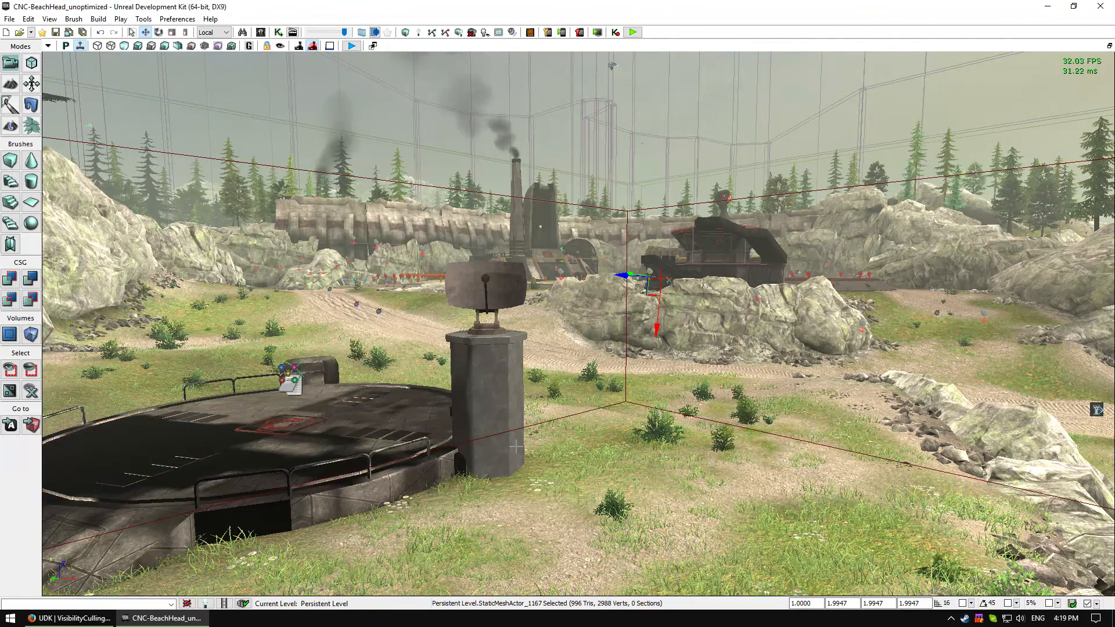
Step: Examine how distant trees and rocks are culled around the bunker, the beach and the coastal hills from several distances
{"action": "left_click_drag", "start_coordinate": [556, 474], "coordinate": [610, 415]}
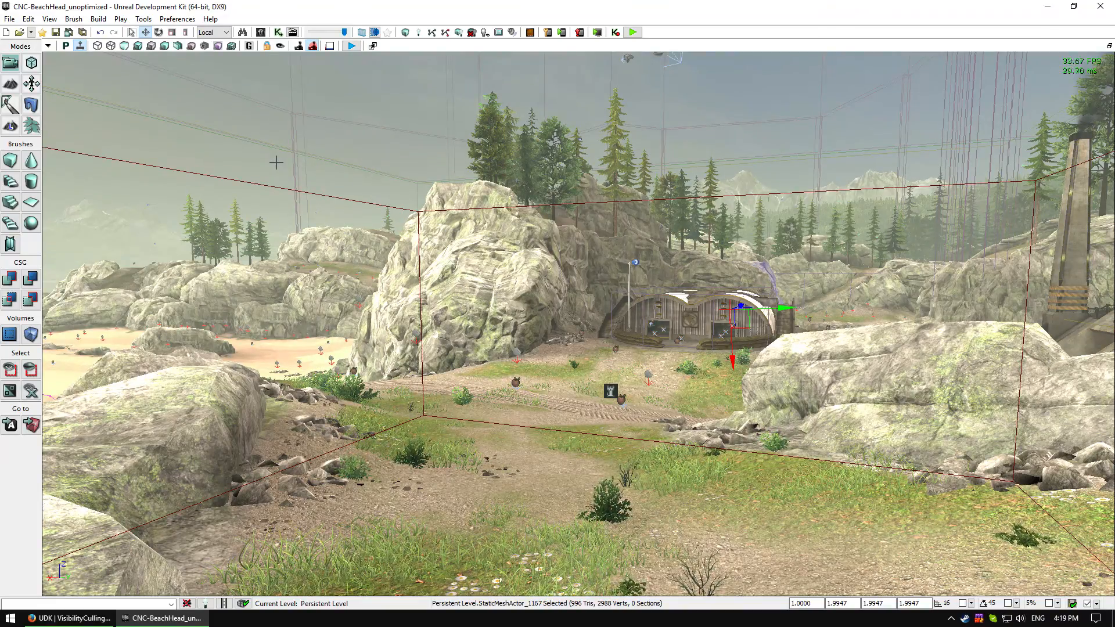
{"action": "left_click_drag", "start_coordinate": [330, 305], "coordinate": [268, 277]}
{"action": "left_click_drag", "start_coordinate": [490, 273], "coordinate": [475, 217]}
{"action": "left_click_drag", "start_coordinate": [565, 297], "coordinate": [544, 261]}
{"action": "mouse_move", "coordinate": [569, 220]}
{"action": "left_mouse_down"}
{"action": "mouse_move", "coordinate": [568, 256]}
{"action": "mouse_move", "coordinate": [570, 220]}
{"action": "left_mouse_up"}
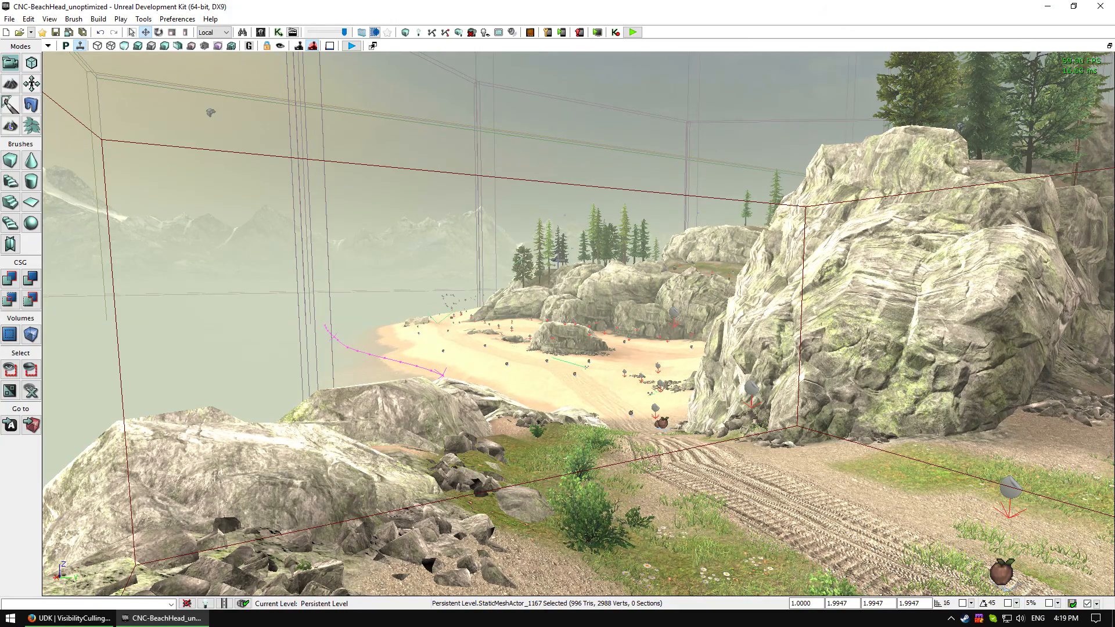
{"action": "left_click_drag", "start_coordinate": [570, 253], "coordinate": [671, 191]}
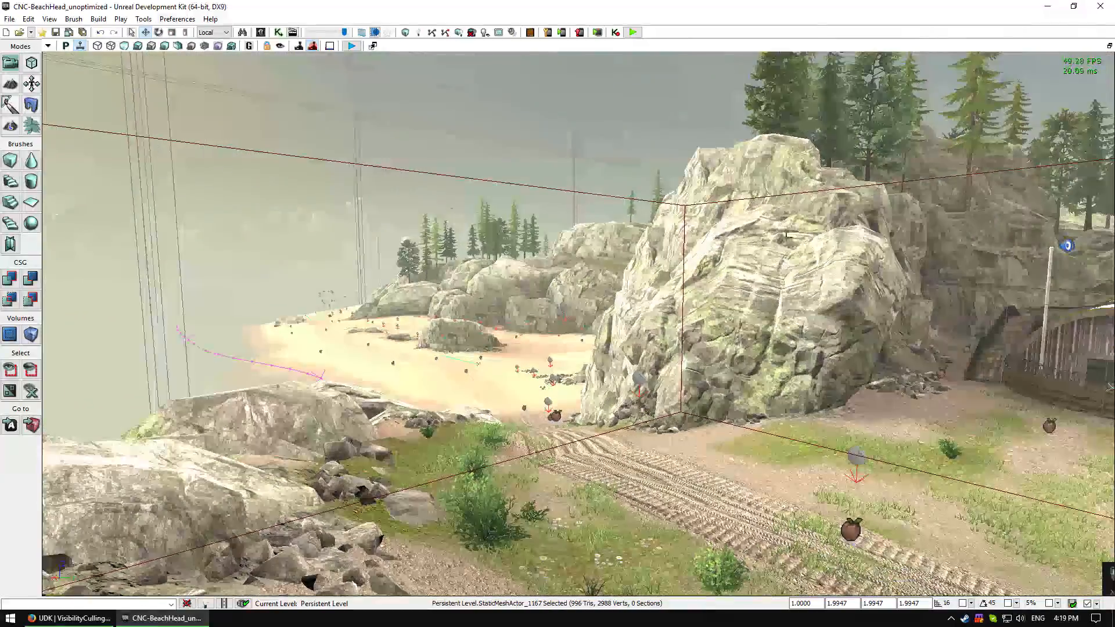
{"action": "right_click_drag", "start_coordinate": [418, 239], "coordinate": [505, 257]}
{"action": "left_click_drag", "start_coordinate": [465, 131], "coordinate": [450, 211]}
{"action": "left_click_drag", "start_coordinate": [446, 360], "coordinate": [453, 359]}
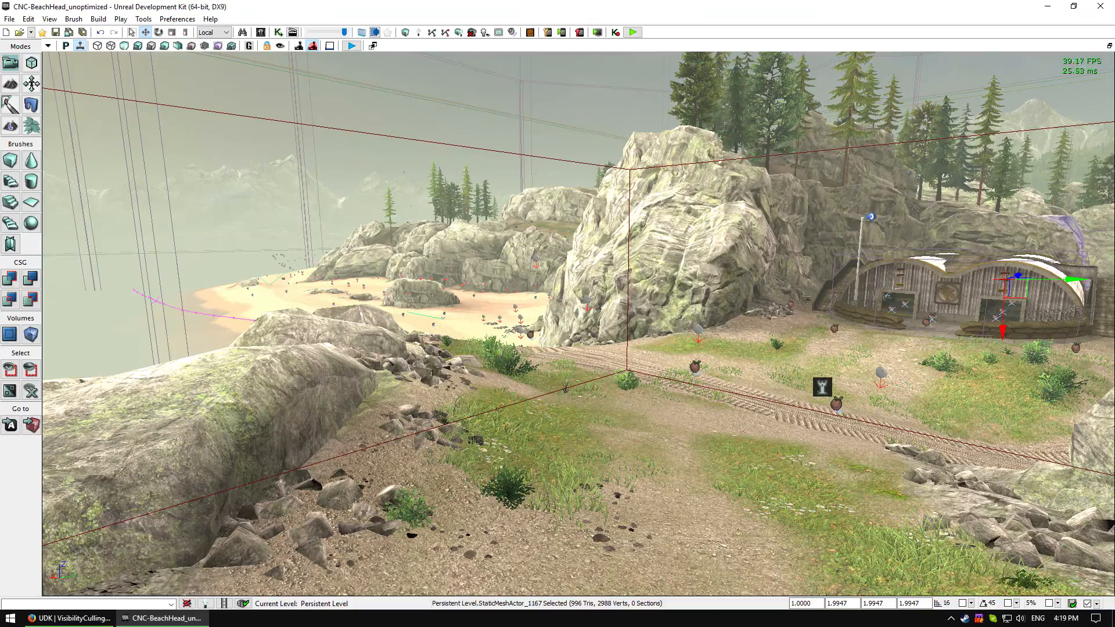
{"action": "left_click_drag", "start_coordinate": [516, 477], "coordinate": [586, 444]}
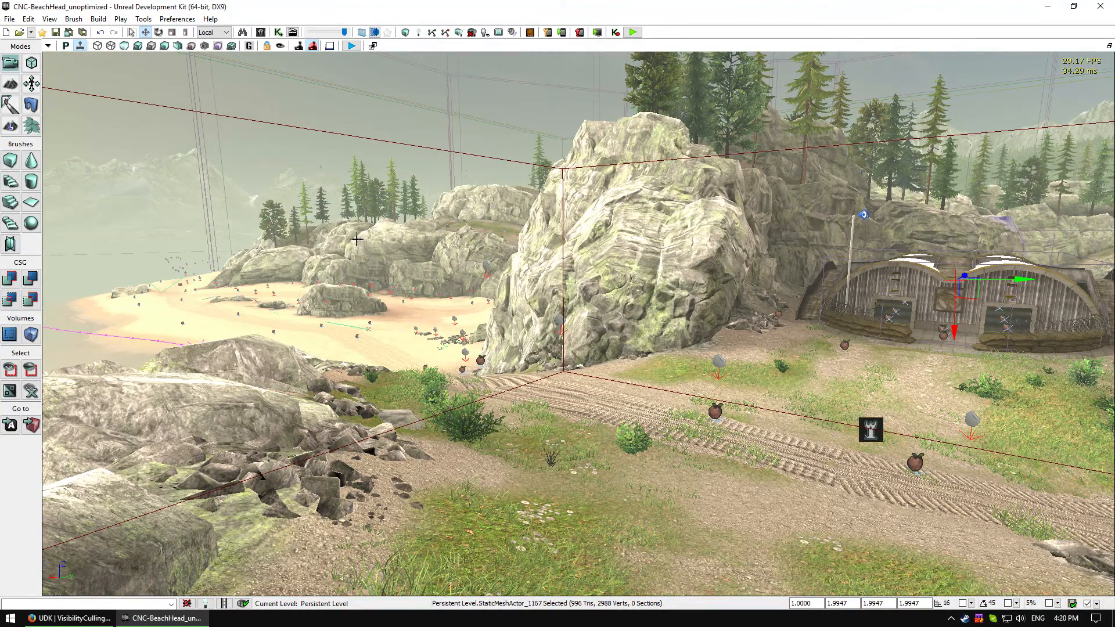
{"action": "left_click_drag", "start_coordinate": [441, 170], "coordinate": [497, 225]}
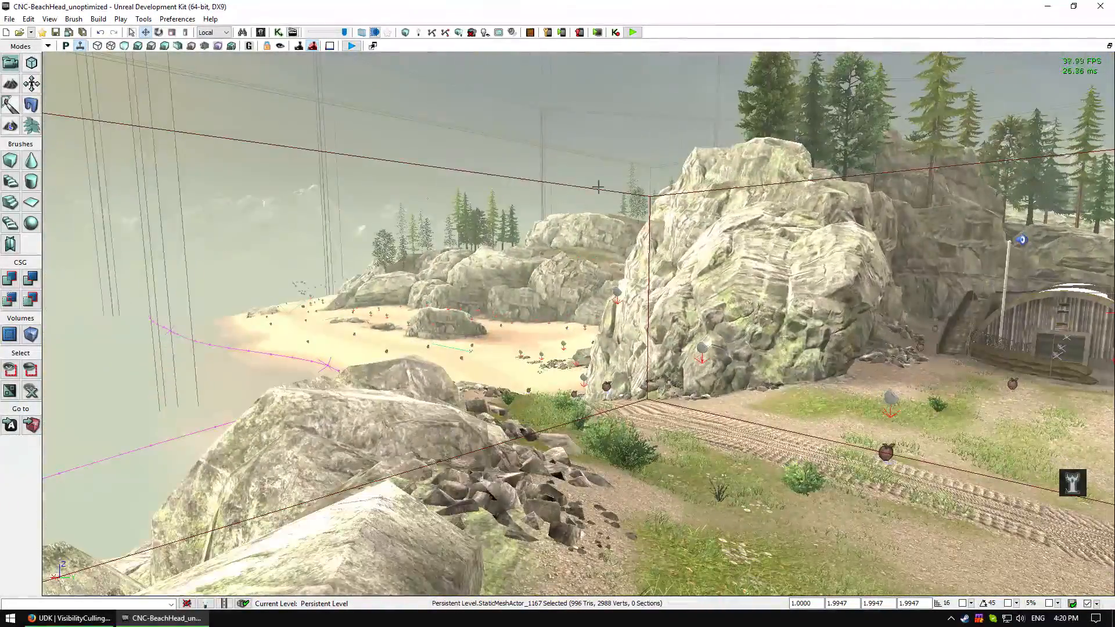
{"action": "left_click_drag", "start_coordinate": [496, 225], "coordinate": [452, 174]}
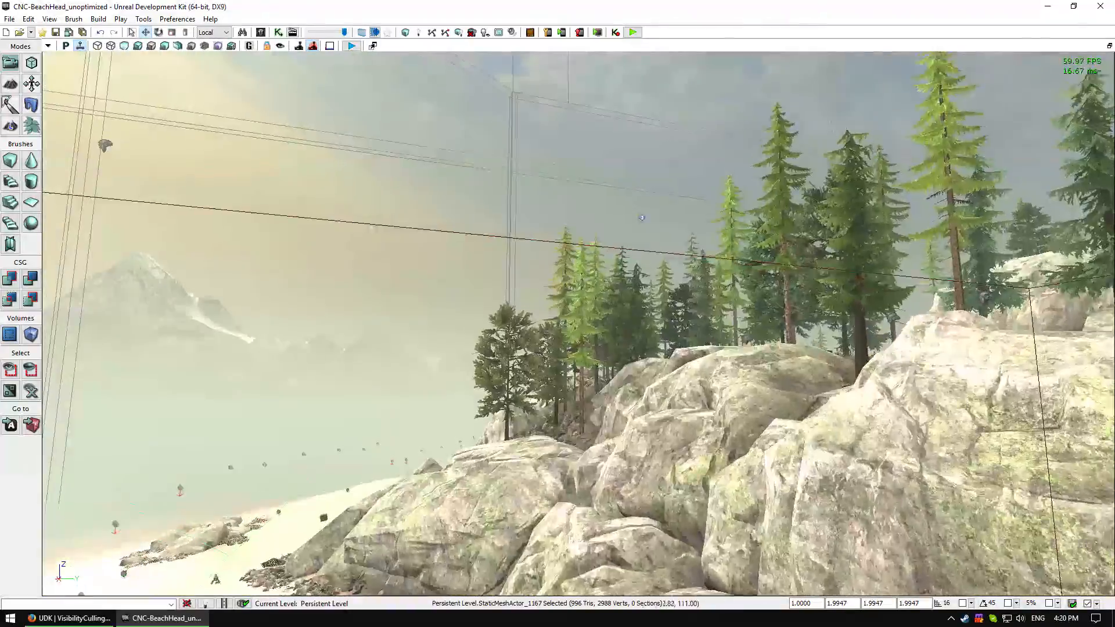
Step: Select eight individual trees in the cluster on the rocky headland beside the beach
{"action": "right_click_drag", "start_coordinate": [453, 174], "coordinate": [477, 425]}
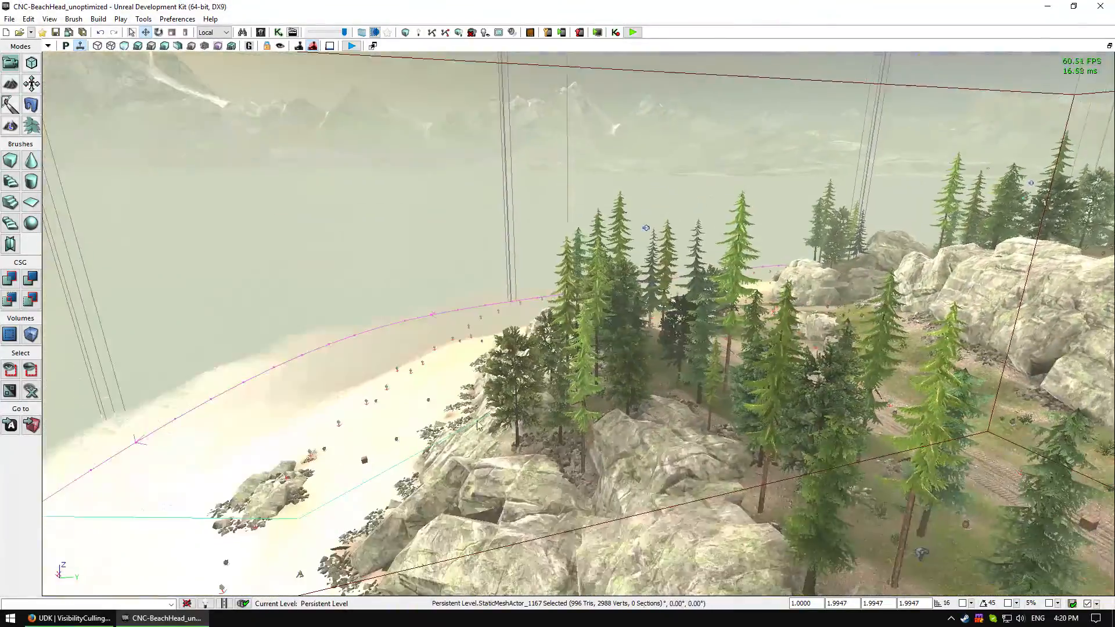
{"action": "left_click", "coordinate": [504, 371]}
{"action": "left_click", "coordinate": [514, 372]}
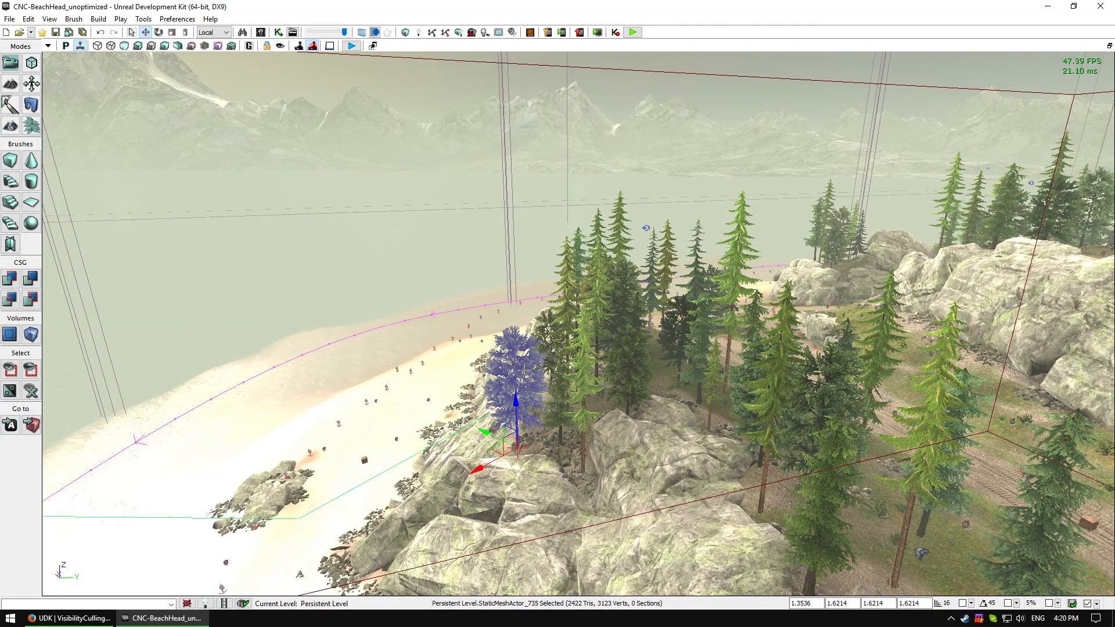
{"action": "left_click", "coordinate": [566, 324], "text": "ctrl"}
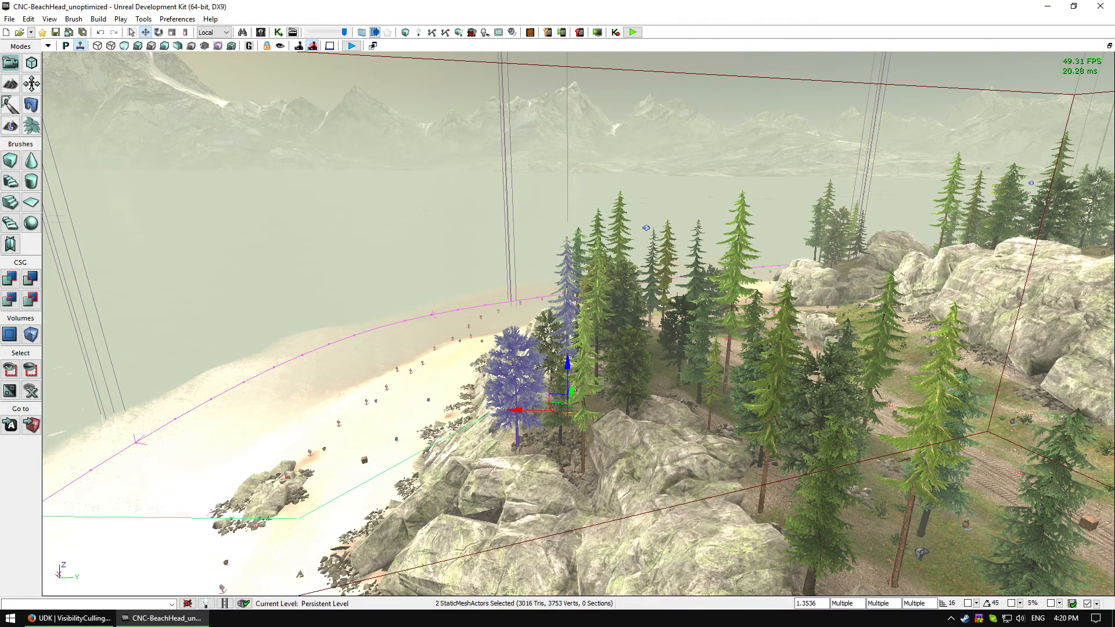
{"action": "left_click", "coordinate": [626, 305], "text": "ctrl"}
{"action": "left_click", "coordinate": [703, 343], "text": "ctrl"}
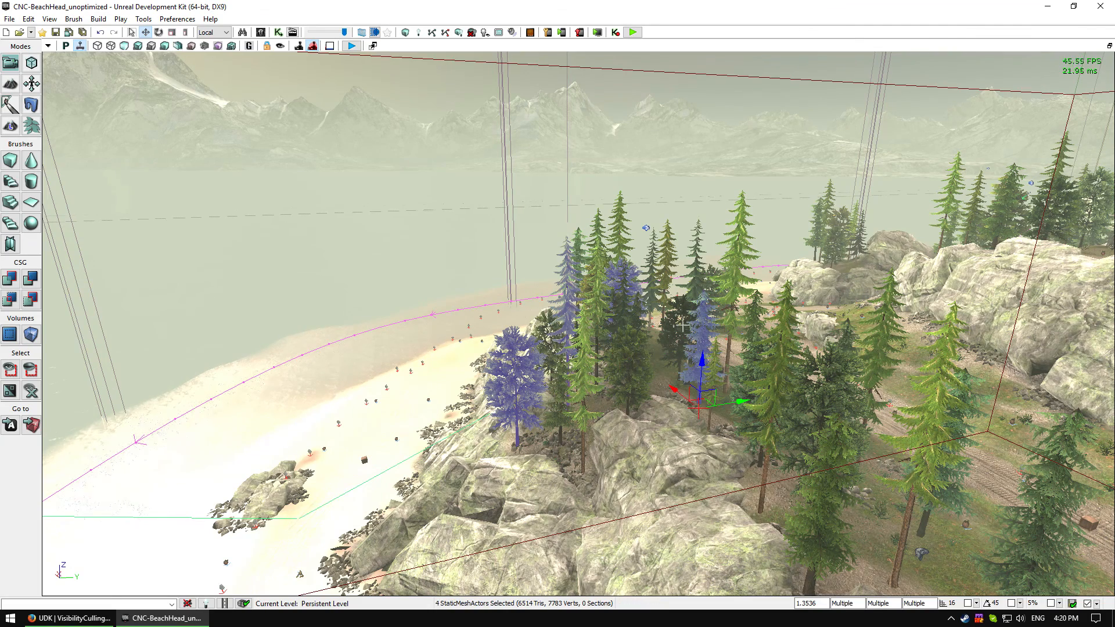
{"action": "left_click", "coordinate": [638, 350], "text": "ctrl"}
{"action": "left_click", "coordinate": [582, 356], "text": "ctrl"}
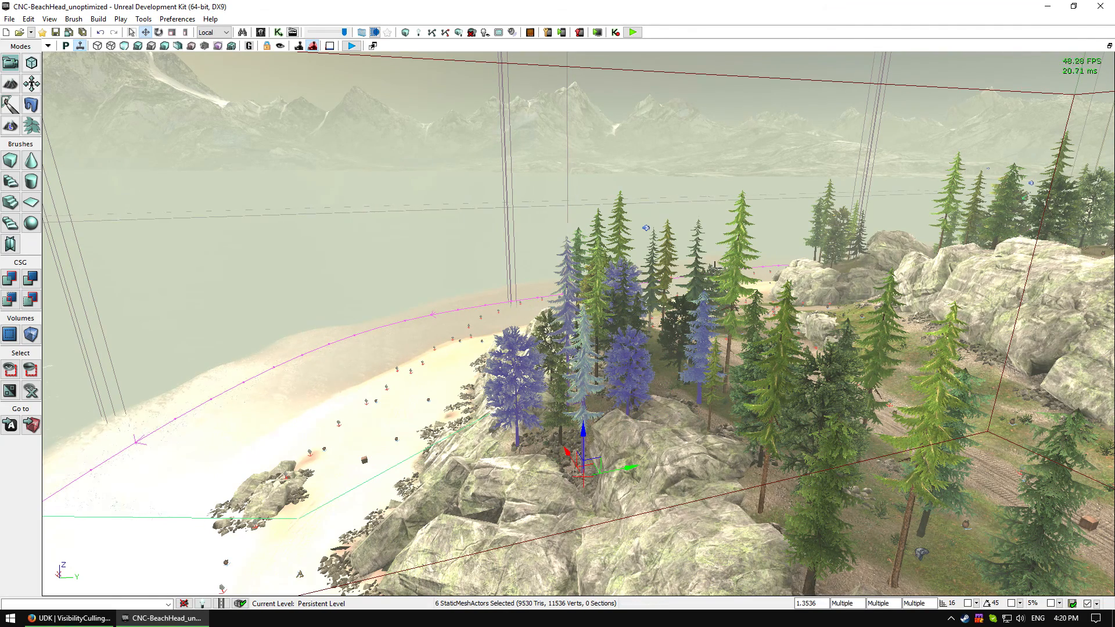
{"action": "left_click", "coordinate": [625, 229], "text": "ctrl"}
{"action": "left_click", "coordinate": [739, 244], "text": "ctrl"}
Step: Add two more headland trees to the selection, open the properties of all ten, and move that window clear of the trees
{"action": "mouse_move", "coordinate": [739, 243]}
{"action": "right_mouse_down"}
{"action": "mouse_move", "coordinate": [685, 249]}
{"action": "mouse_move", "coordinate": [825, 246]}
{"action": "mouse_move", "coordinate": [737, 246]}
{"action": "right_mouse_up"}
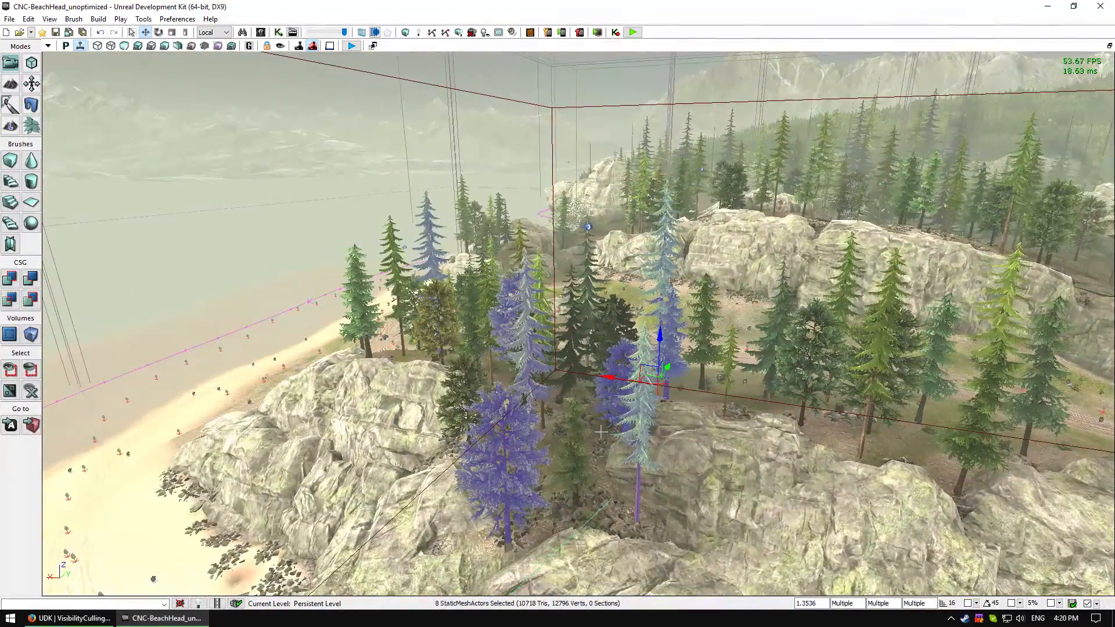
{"action": "left_click", "coordinate": [360, 296], "text": "ctrl"}
{"action": "left_click", "coordinate": [439, 321], "text": "ctrl"}
{"action": "right_click_drag", "start_coordinate": [447, 322], "coordinate": [421, 322]}
{"action": "right_click_drag", "start_coordinate": [567, 411], "coordinate": [610, 410]}
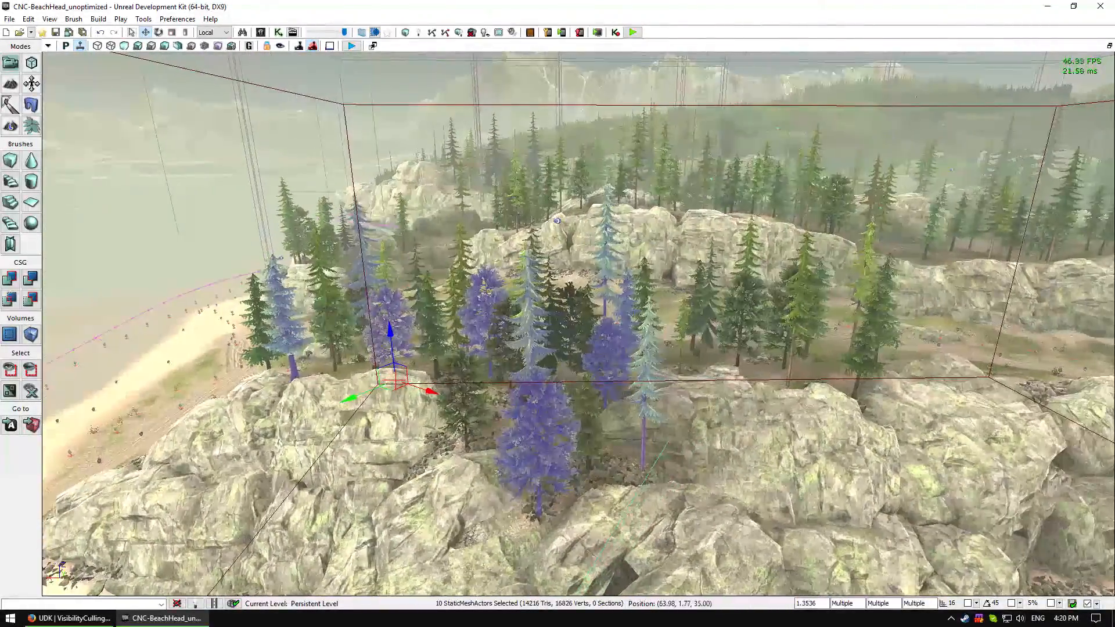
{"action": "key", "text": "F4"}
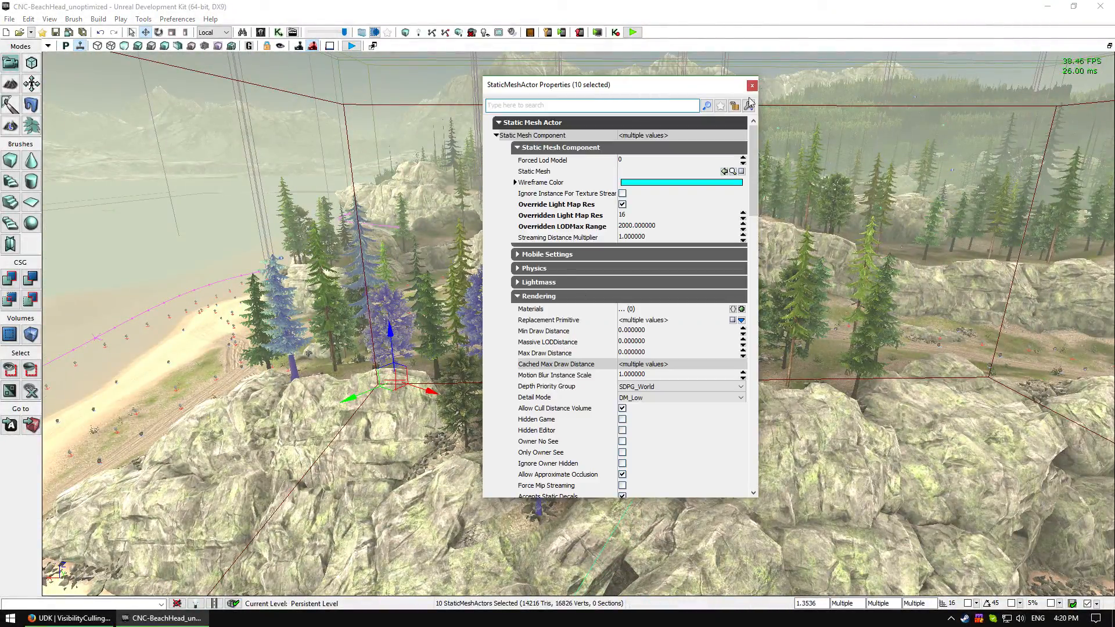
{"action": "left_click_drag", "start_coordinate": [566, 87], "coordinate": [839, 88]}
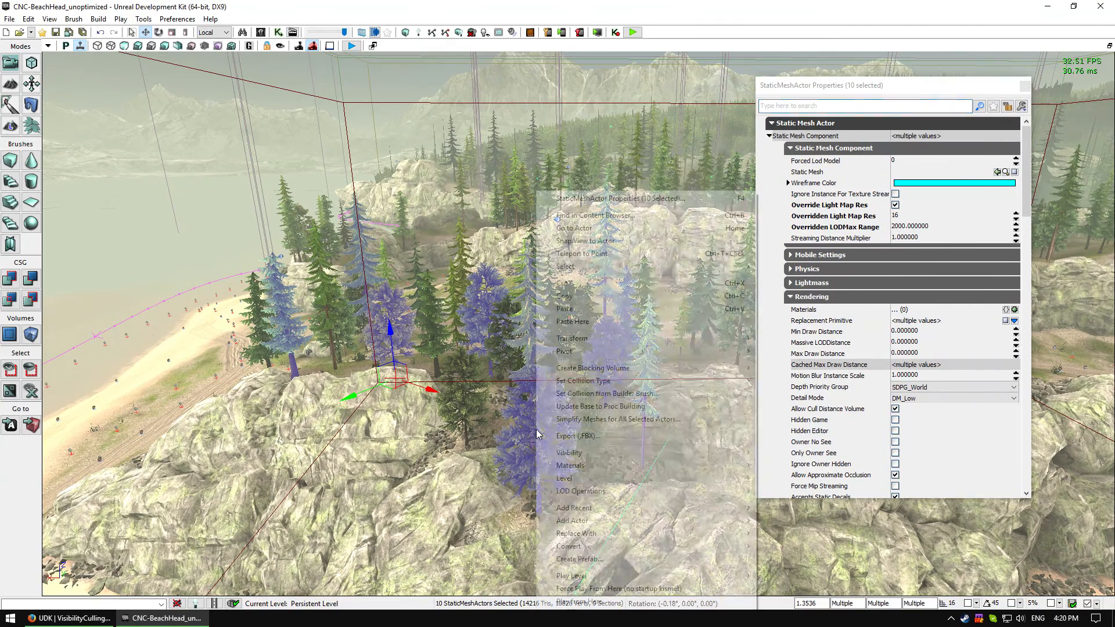
Step: Turn on Allow Group Selection for the editor and close the selected trees' properties window
{"action": "right_click", "coordinate": [536, 428]}
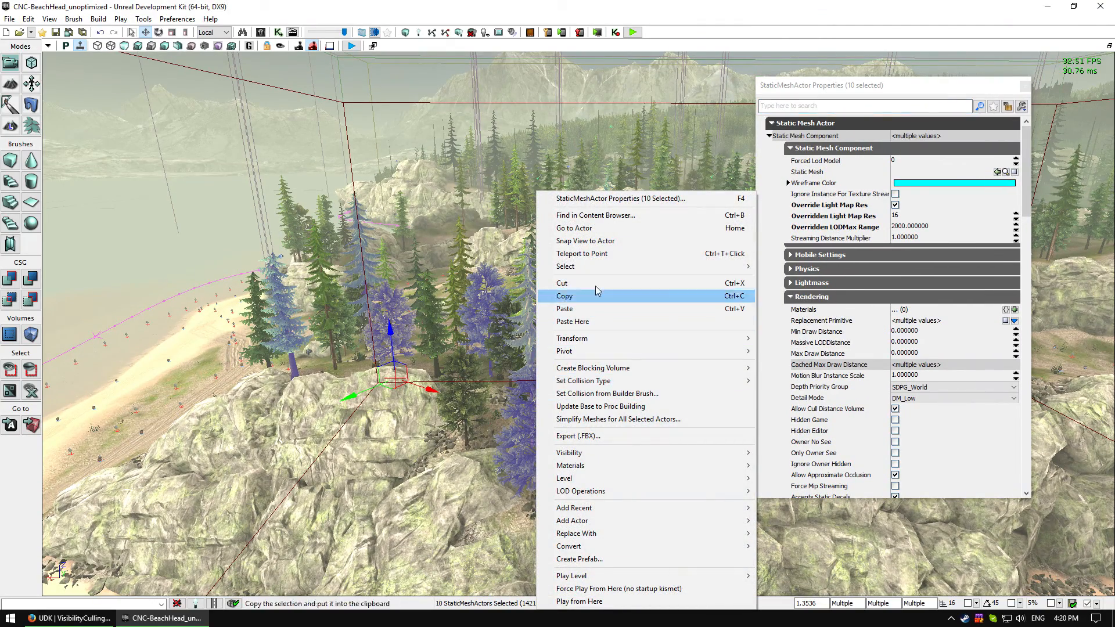
{"action": "mouse_move", "coordinate": [595, 269]}
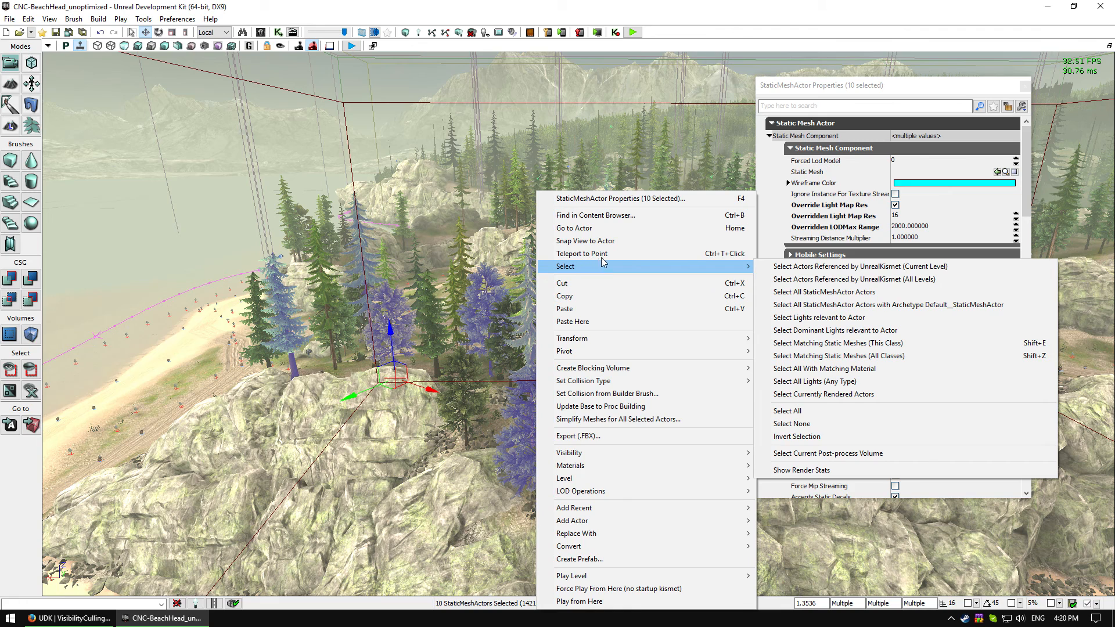
{"action": "left_click", "coordinate": [50, 19]}
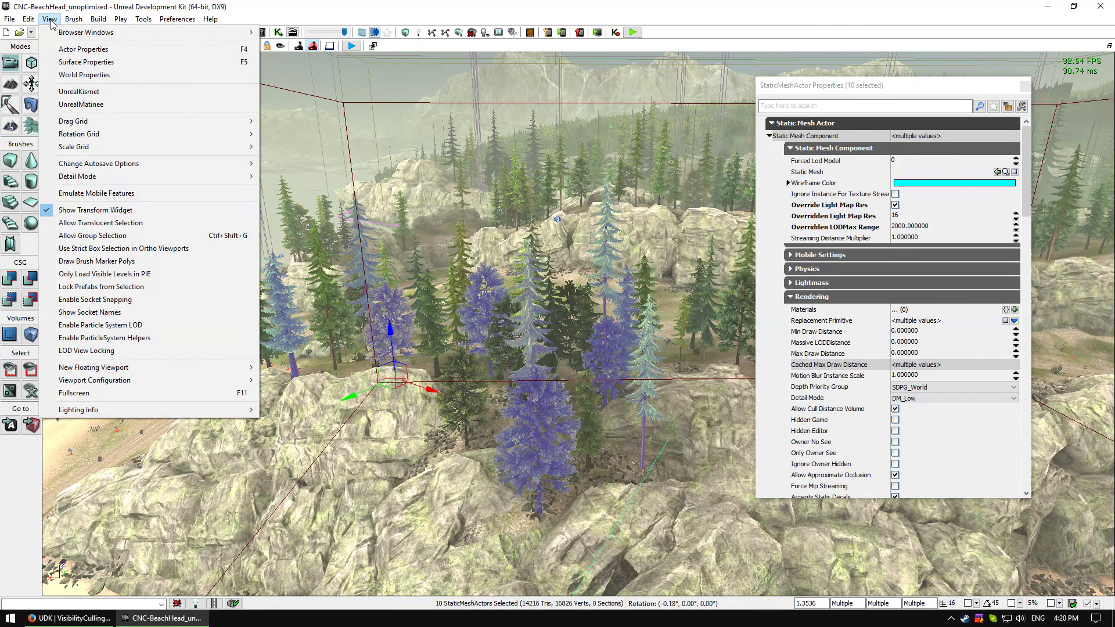
{"action": "left_click", "coordinate": [93, 235]}
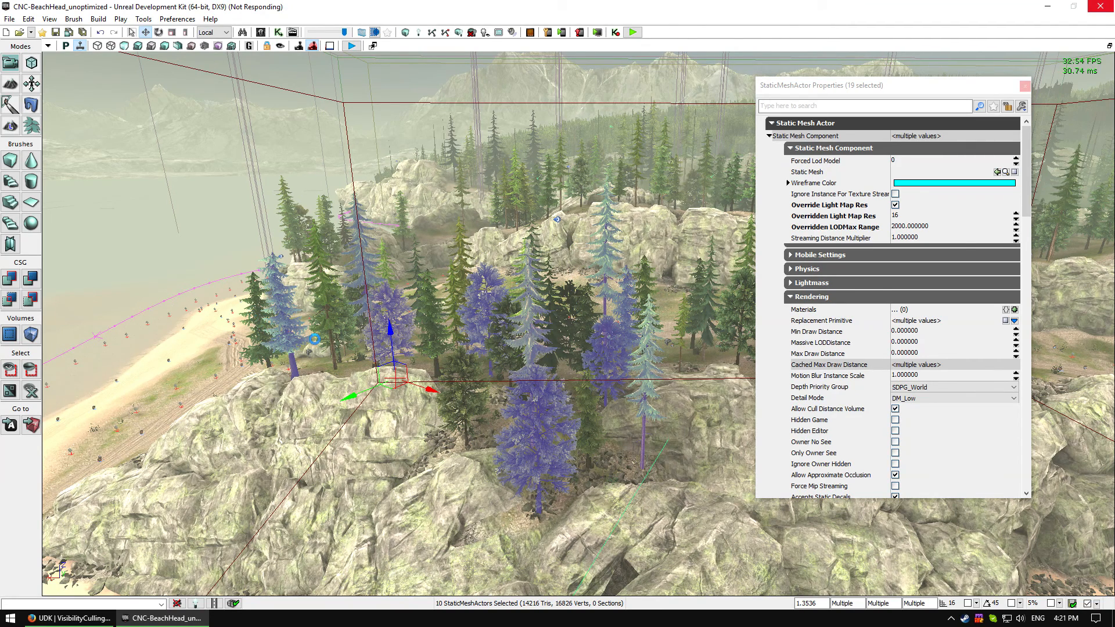
{"action": "left_click_drag", "start_coordinate": [953, 89], "coordinate": [1013, 85]}
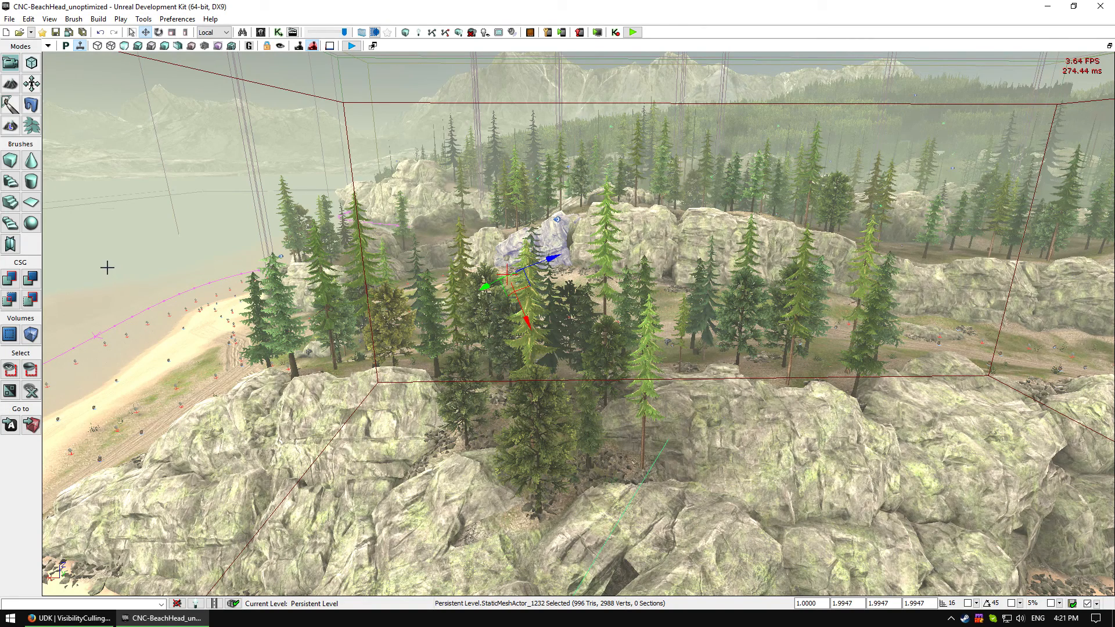
Step: Select the grouped trees on the headland, switch the viewport to unlit shading, and unlock the group
{"action": "left_click", "coordinate": [306, 321]}
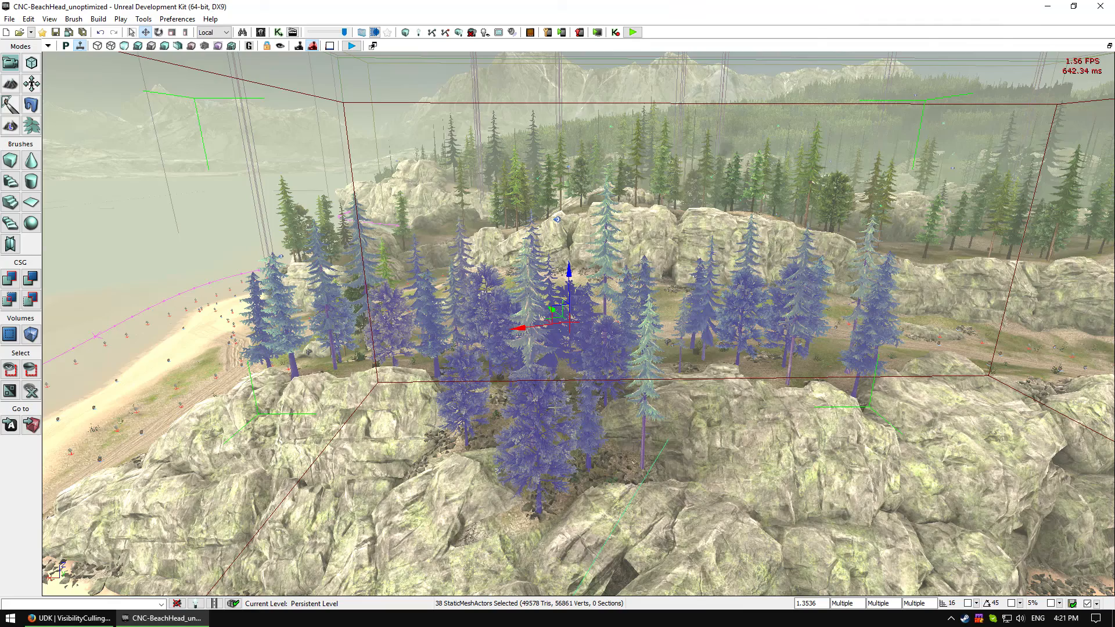
{"action": "right_click", "coordinate": [554, 409]}
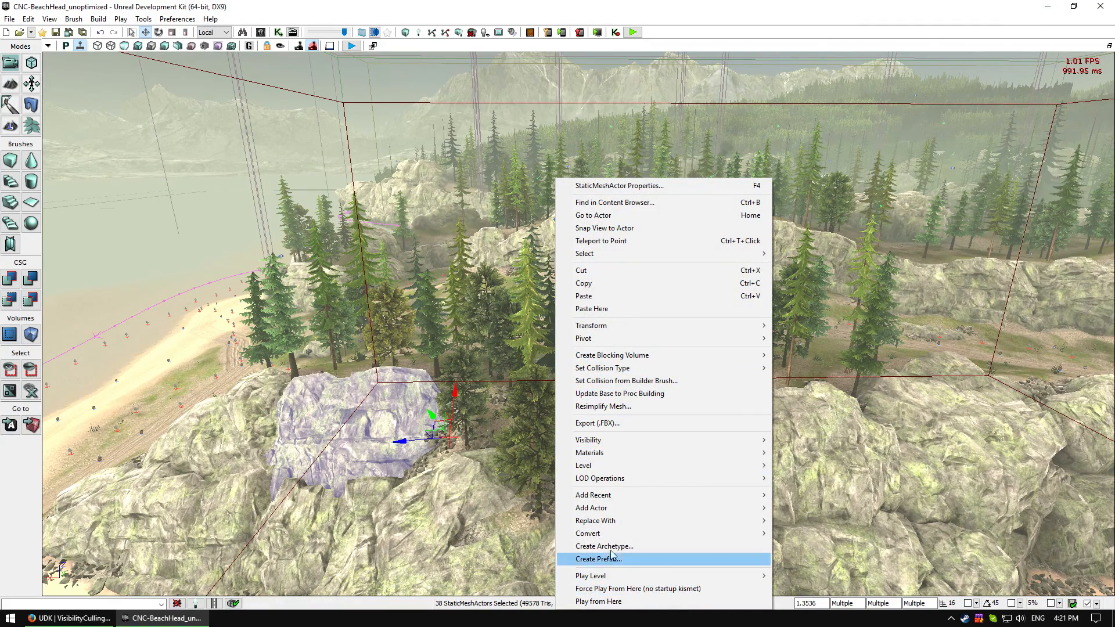
{"action": "left_click", "coordinate": [486, 317]}
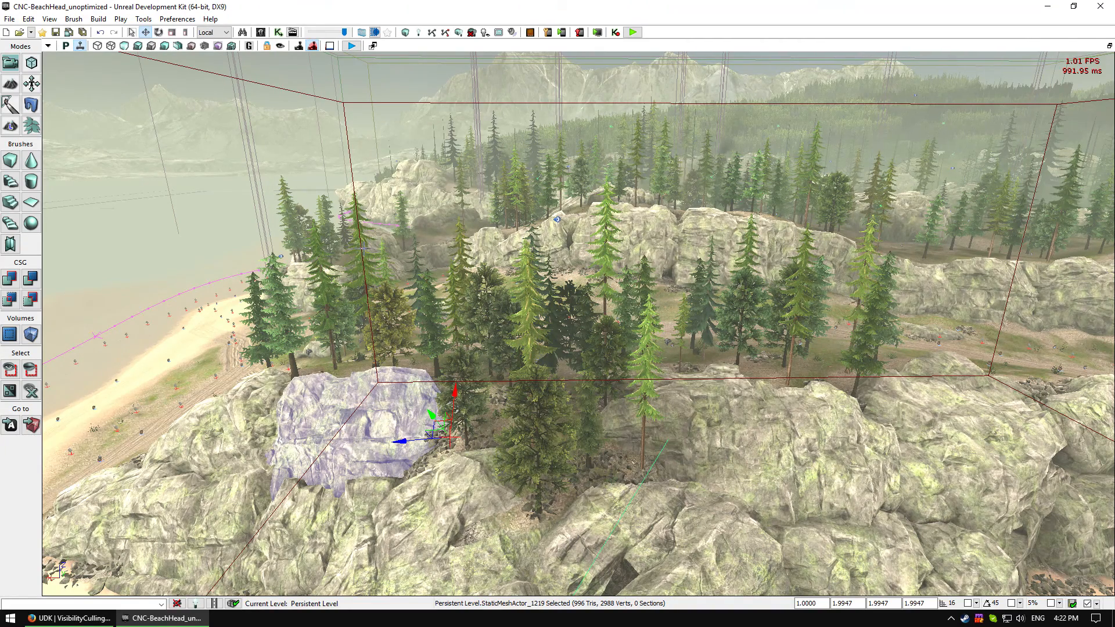
{"action": "left_click", "coordinate": [124, 45]}
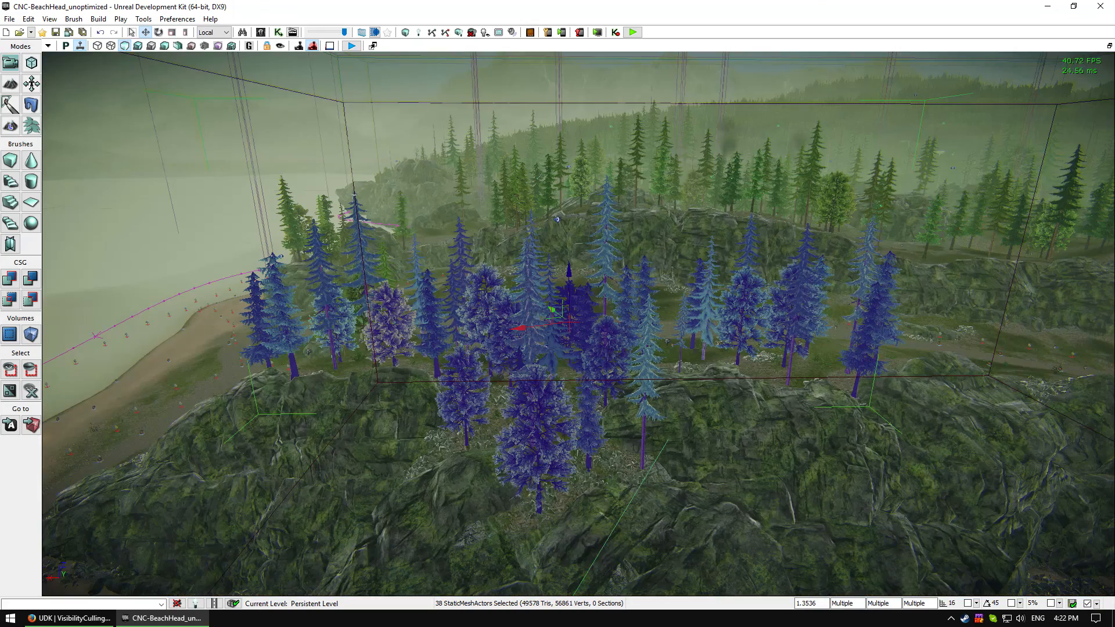
{"action": "right_click", "coordinate": [545, 376]}
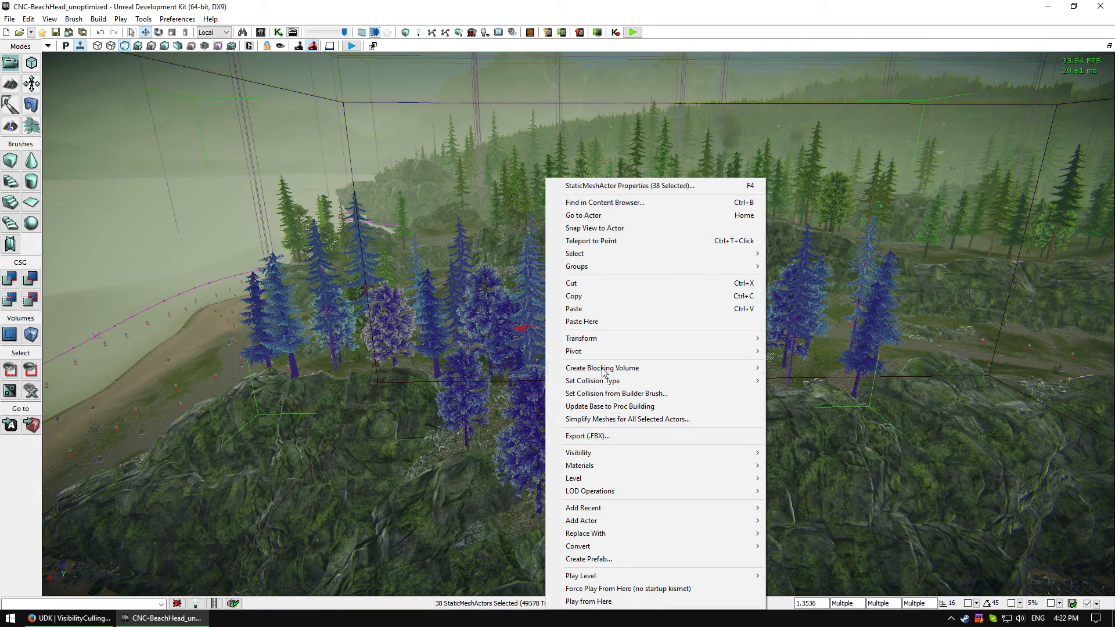
{"action": "mouse_move", "coordinate": [630, 267]}
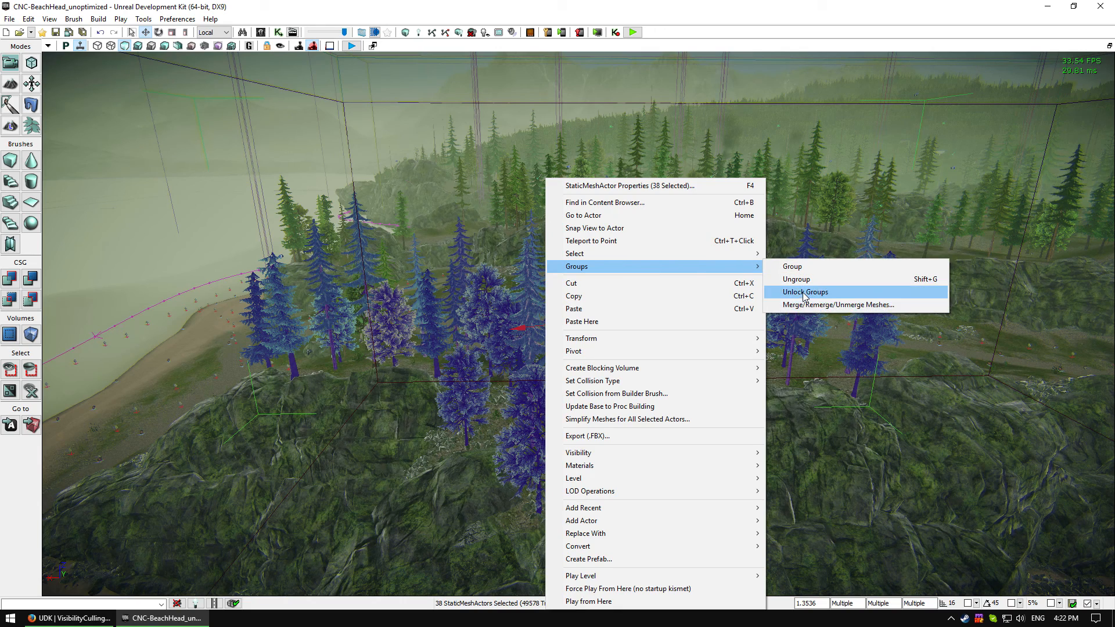
{"action": "left_click", "coordinate": [804, 292]}
Step: Start a new selection with the nearest headland tree, return the viewport to lit shading, and add three neighbouring trees
{"action": "left_click", "coordinate": [540, 440]}
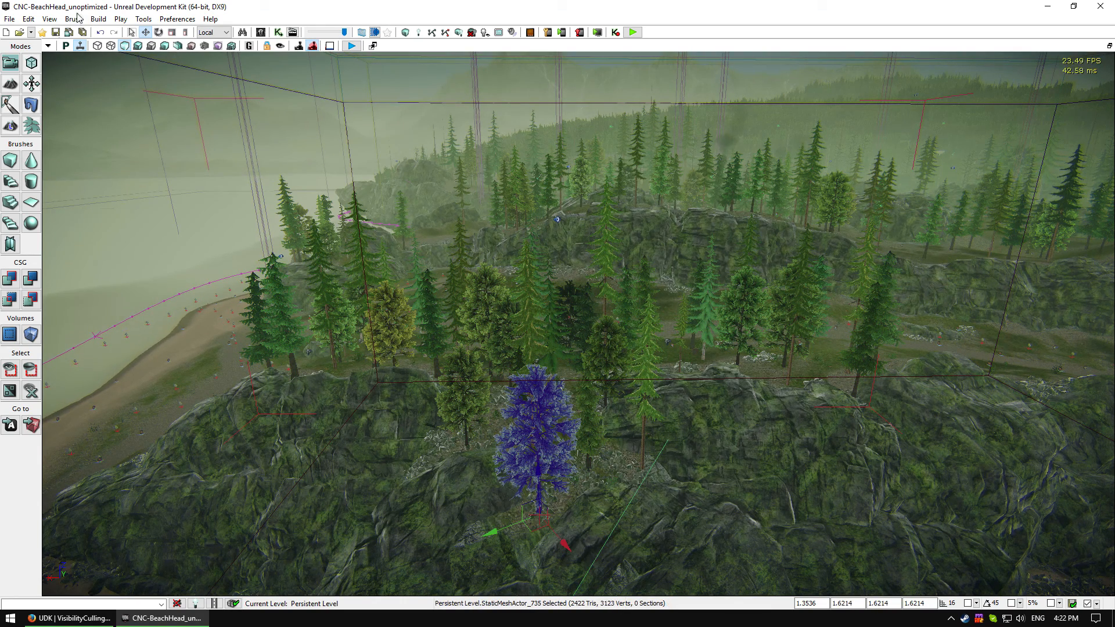
{"action": "left_click", "coordinate": [137, 45]}
{"action": "right_click_drag", "start_coordinate": [355, 313], "coordinate": [419, 313]}
{"action": "left_click_drag", "start_coordinate": [418, 314], "coordinate": [337, 331]}
{"action": "left_click_drag", "start_coordinate": [617, 366], "coordinate": [616, 348]}
{"action": "left_click", "coordinate": [642, 290], "text": "ctrl"}
{"action": "left_click", "coordinate": [723, 352], "text": "ctrl"}
{"action": "left_click", "coordinate": [604, 273], "text": "ctrl"}
Step: Switch to selection mode without the transform widget and add four more headland trees to the selection
{"action": "left_click", "coordinate": [133, 32]}
{"action": "left_click", "coordinate": [559, 279], "text": "ctrl"}
{"action": "left_click", "coordinate": [668, 288], "text": "ctrl"}
{"action": "left_click", "coordinate": [761, 319], "text": "ctrl"}
{"action": "right_click_drag", "start_coordinate": [761, 320], "coordinate": [807, 168]}
{"action": "left_click", "coordinate": [746, 149], "text": "ctrl"}
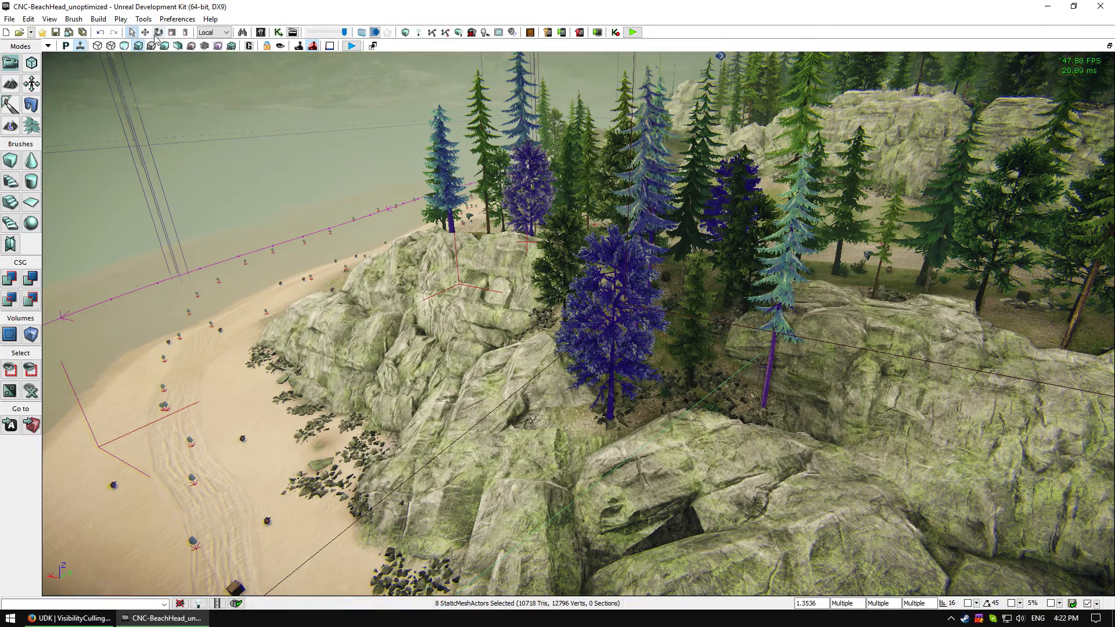
Step: Extend the selection to eleven trees with three more around the headland's rocks and the clearing behind them
{"action": "left_click", "coordinate": [131, 32]}
{"action": "left_click_drag", "start_coordinate": [442, 272], "coordinate": [512, 250]}
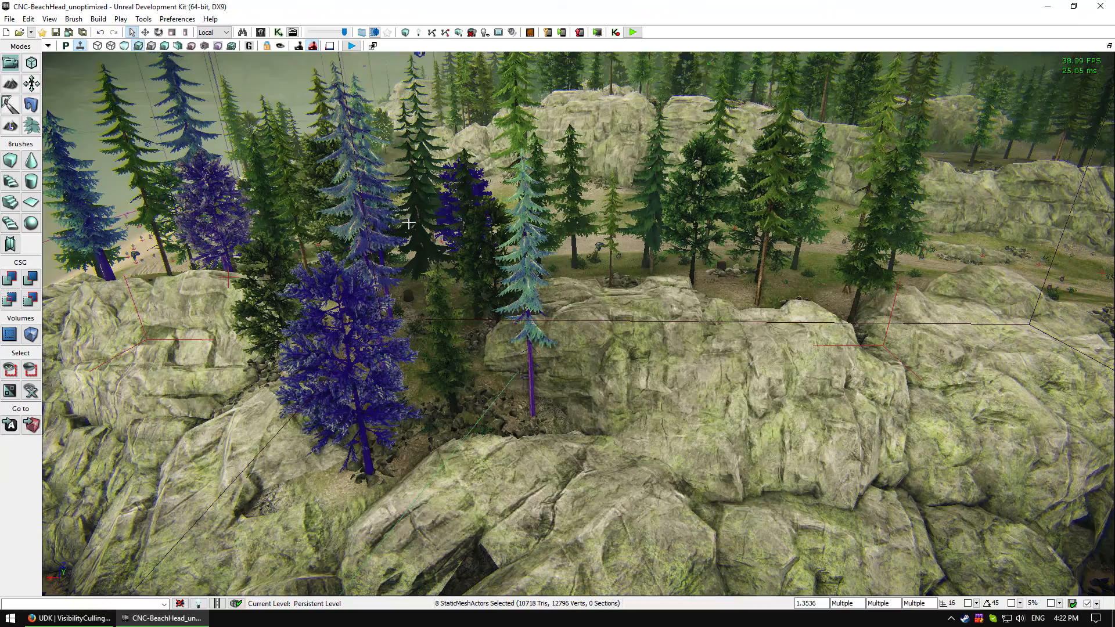
{"action": "left_click", "coordinate": [261, 187], "text": "ctrl"}
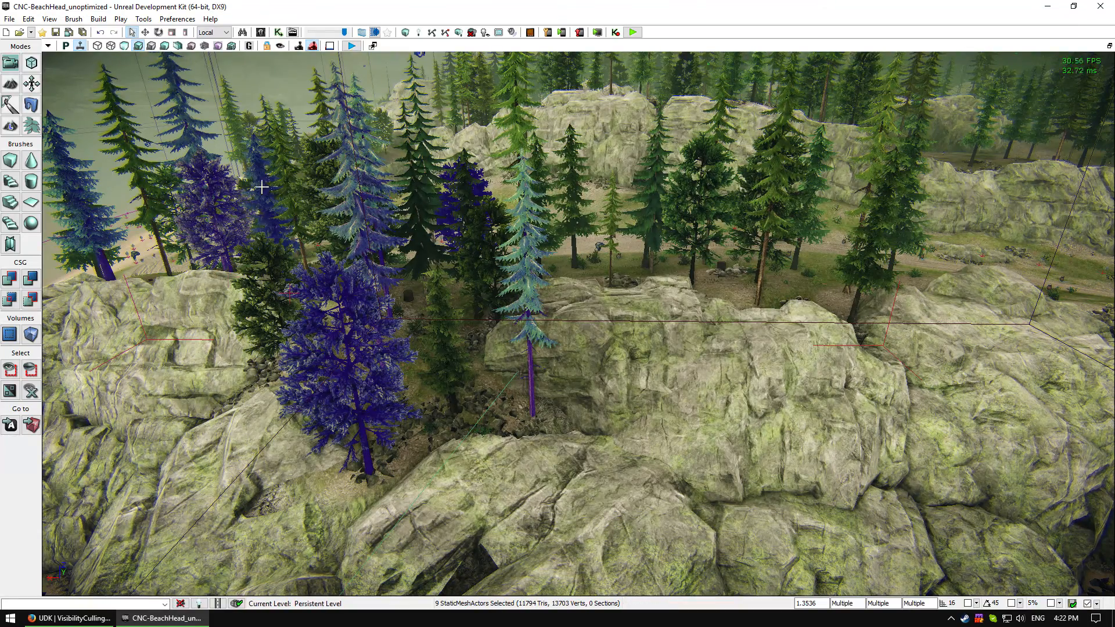
{"action": "left_click_drag", "start_coordinate": [261, 187], "coordinate": [294, 188]}
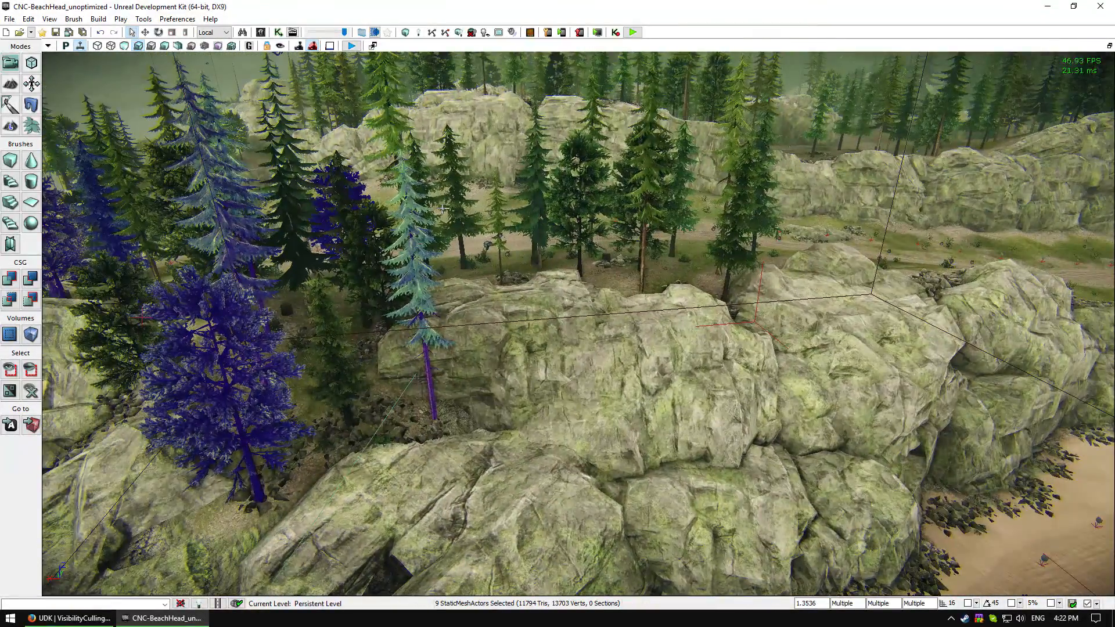
{"action": "left_click", "coordinate": [577, 197], "text": "ctrl"}
{"action": "left_click", "coordinate": [531, 185], "text": "ctrl"}
Step: Add two more headland trees to the selection as seen from across the beach, making thirteen selected
{"action": "left_click_drag", "start_coordinate": [532, 185], "coordinate": [372, 110]}
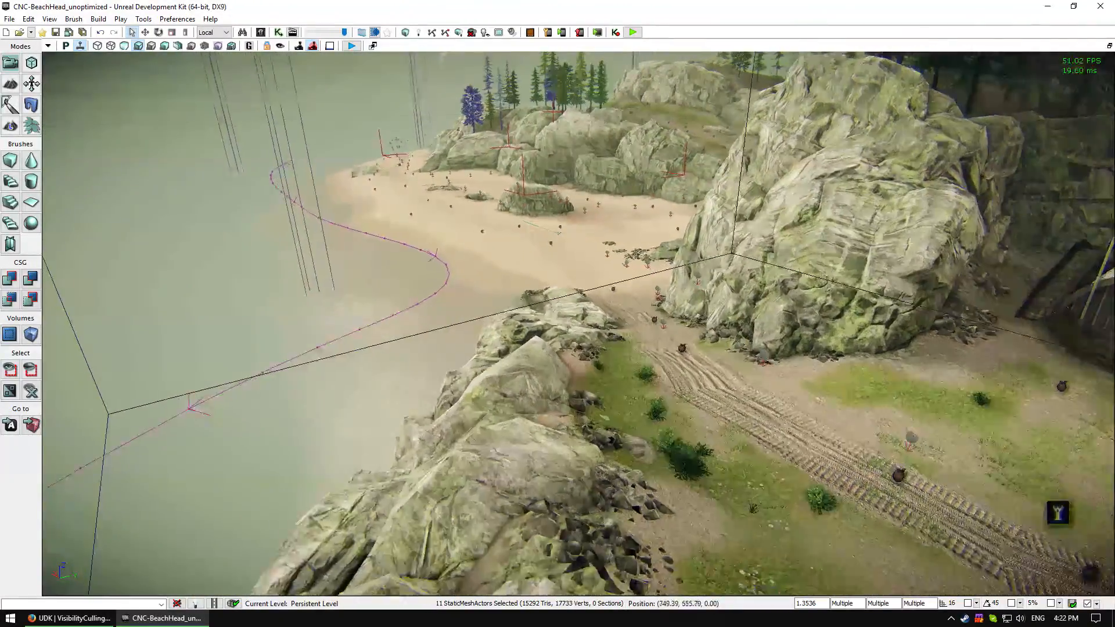
{"action": "mouse_move", "coordinate": [495, 308]}
{"action": "left_mouse_down"}
{"action": "mouse_move", "coordinate": [497, 360]}
{"action": "mouse_move", "coordinate": [492, 287]}
{"action": "left_mouse_up"}
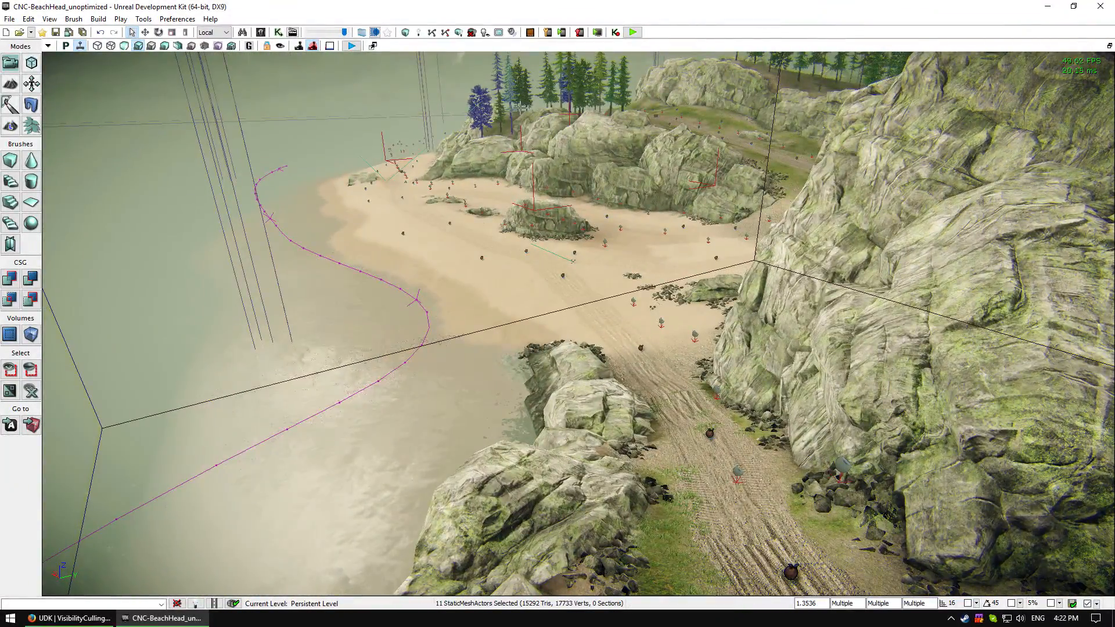
{"action": "left_click", "coordinate": [527, 97], "text": "ctrl"}
{"action": "left_click_drag", "start_coordinate": [527, 96], "coordinate": [533, 145]}
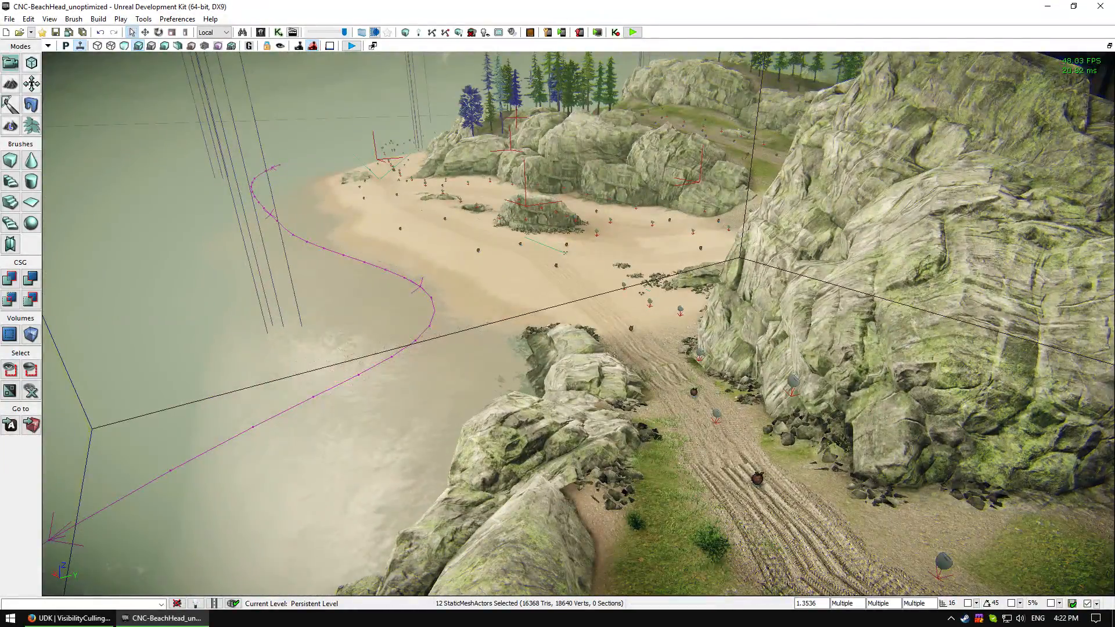
{"action": "left_click", "coordinate": [539, 88], "text": "ctrl"}
{"action": "left_click_drag", "start_coordinate": [539, 89], "coordinate": [526, 250]}
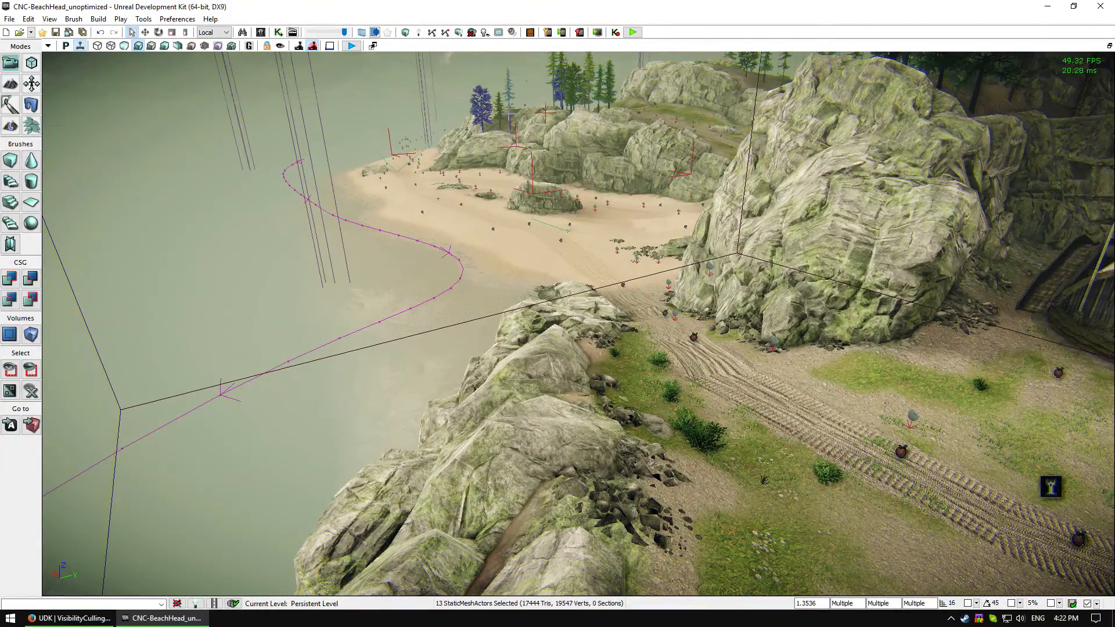
Step: With the properties of the thirteen selected trees open, dissolve their existing group and group just these trees together
{"action": "key", "text": "F4"}
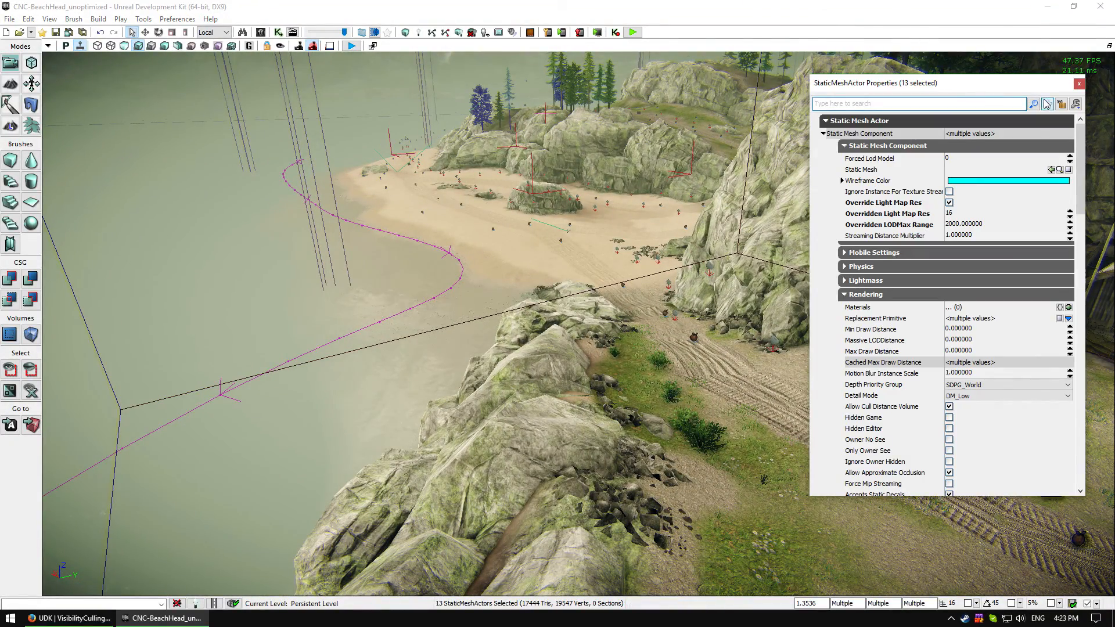
{"action": "right_click", "coordinate": [488, 96]}
{"action": "mouse_move", "coordinate": [552, 186]}
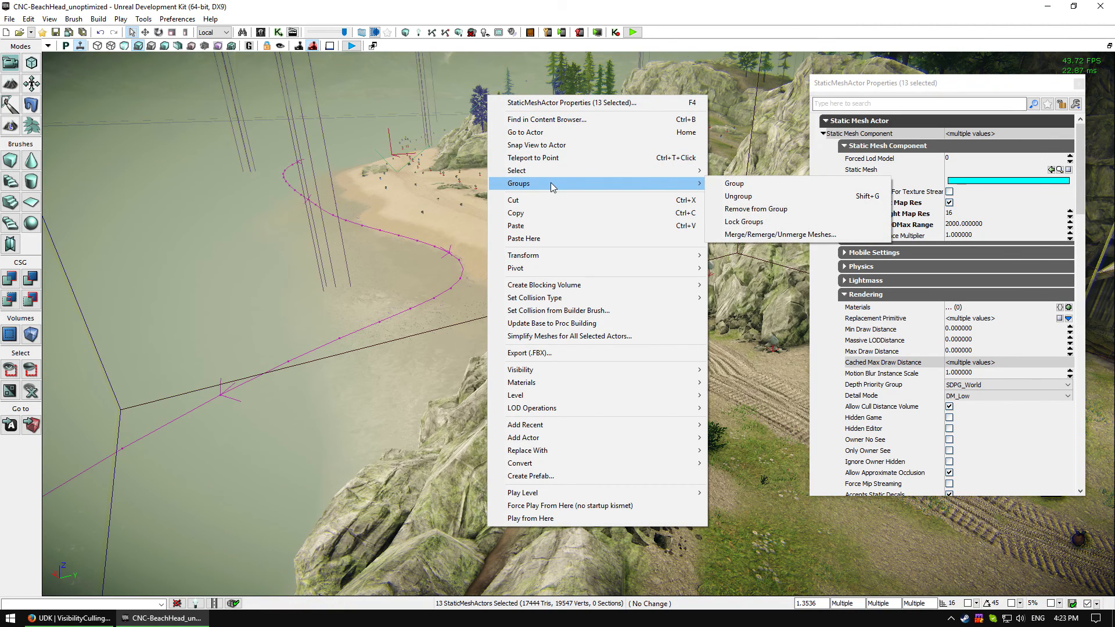
{"action": "left_click", "coordinate": [755, 197]}
{"action": "right_click", "coordinate": [484, 101]}
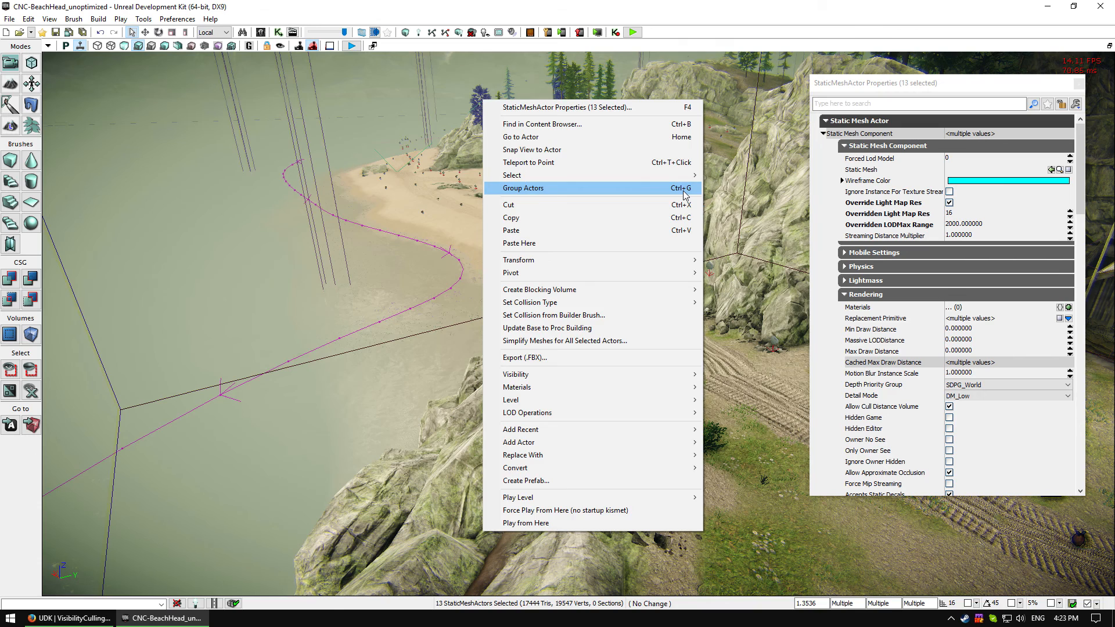
{"action": "left_click", "coordinate": [522, 188]}
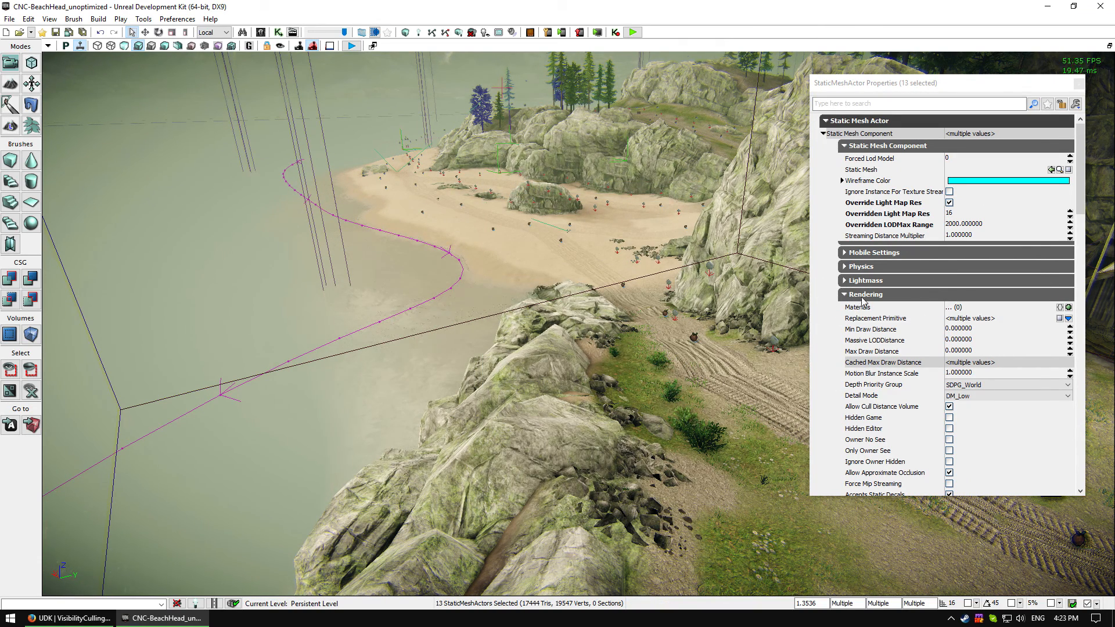
Step: Set the max draw distance of the thirteen selected headland trees to 16000 in their rendering properties
{"action": "scroll", "coordinate": [910, 356], "scroll_direction": "down", "scroll_amount": 1}
{"action": "mouse_move", "coordinate": [853, 344]}
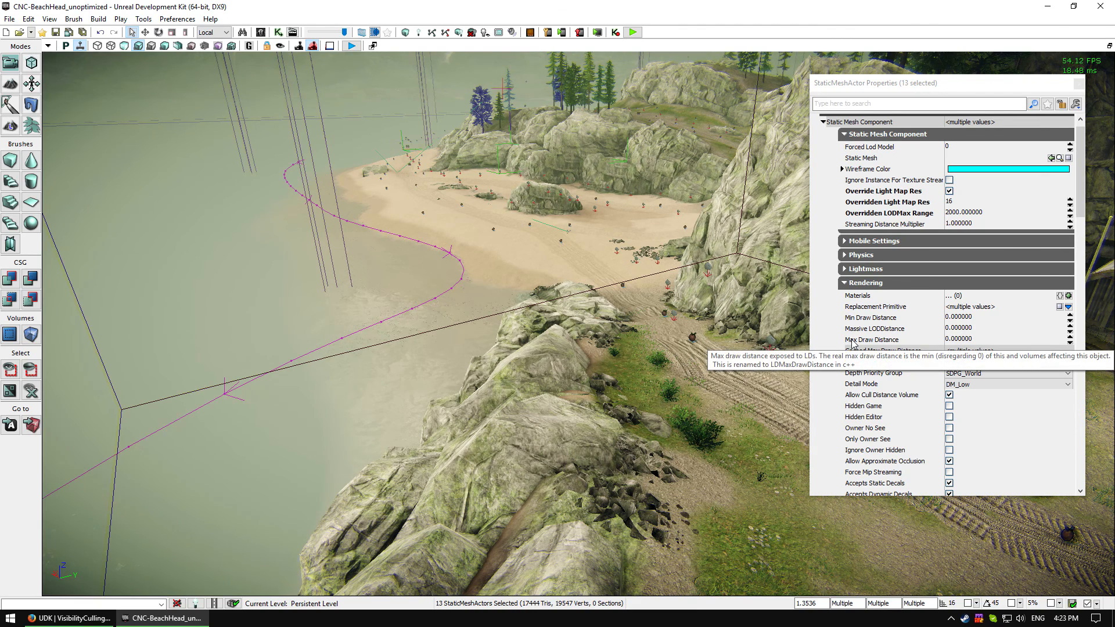
{"action": "left_click", "coordinate": [953, 339]}
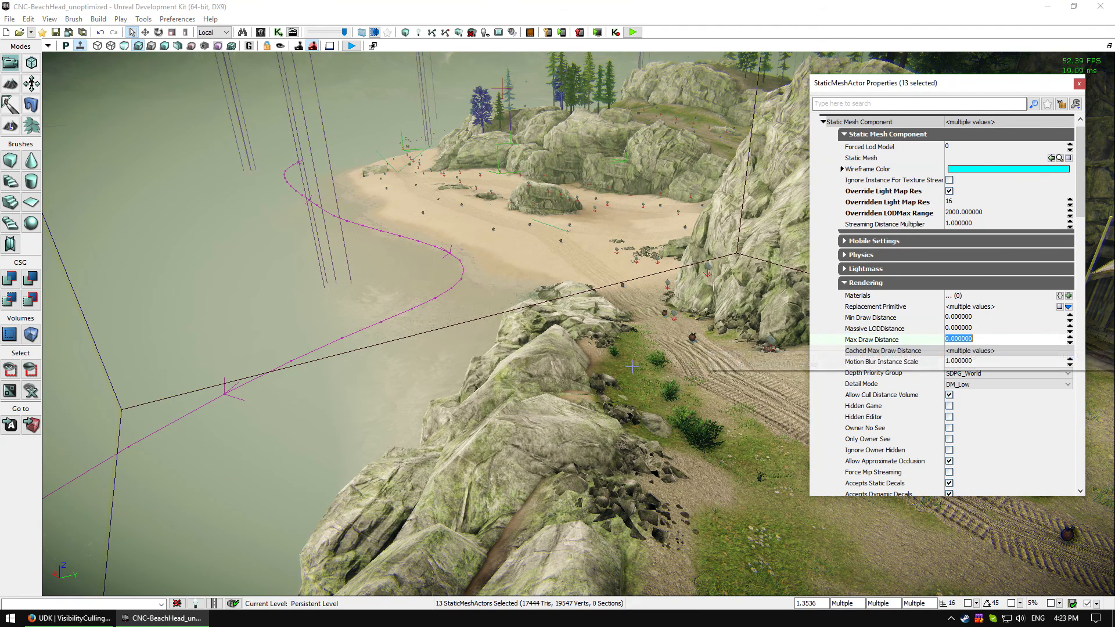
{"action": "mouse_move", "coordinate": [872, 341]}
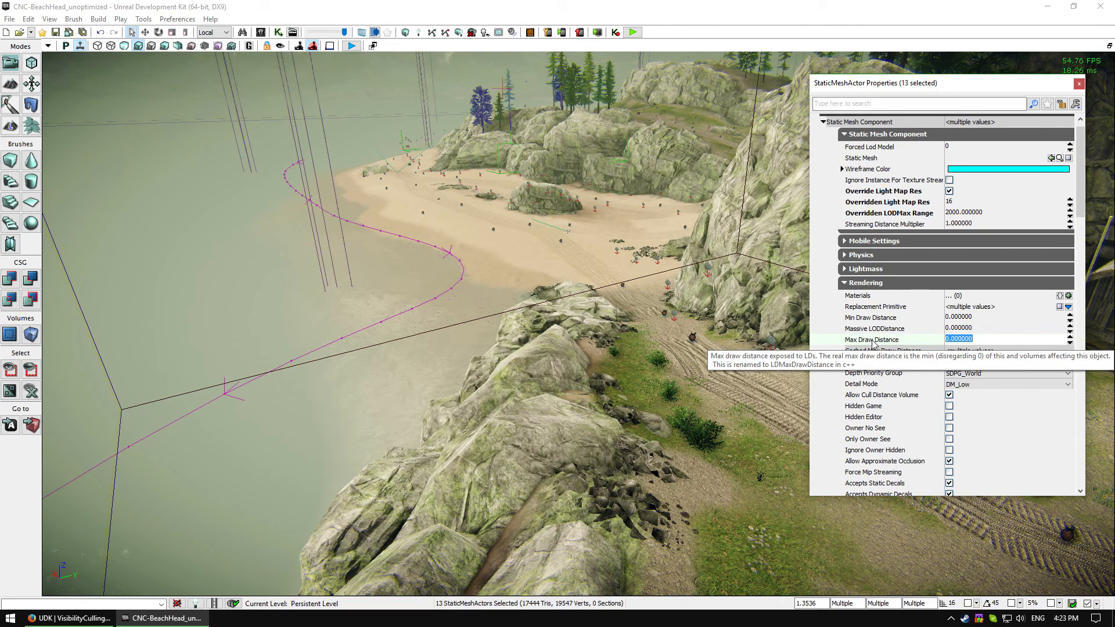
{"action": "type", "text": "1"}
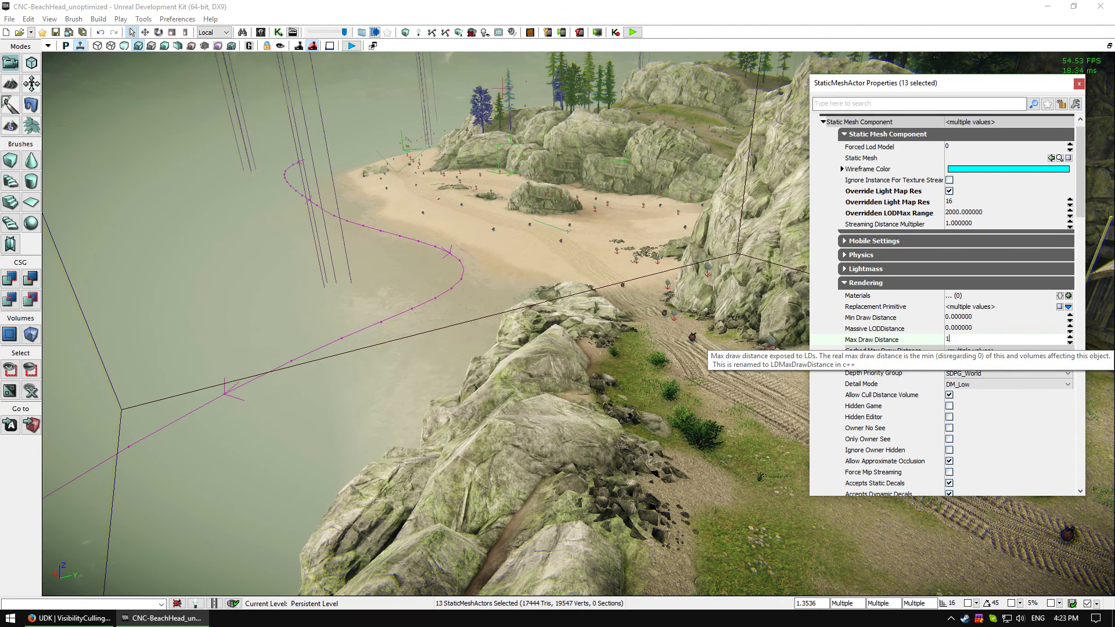
{"action": "type", "text": "6000"}
{"action": "key", "text": "Return"}
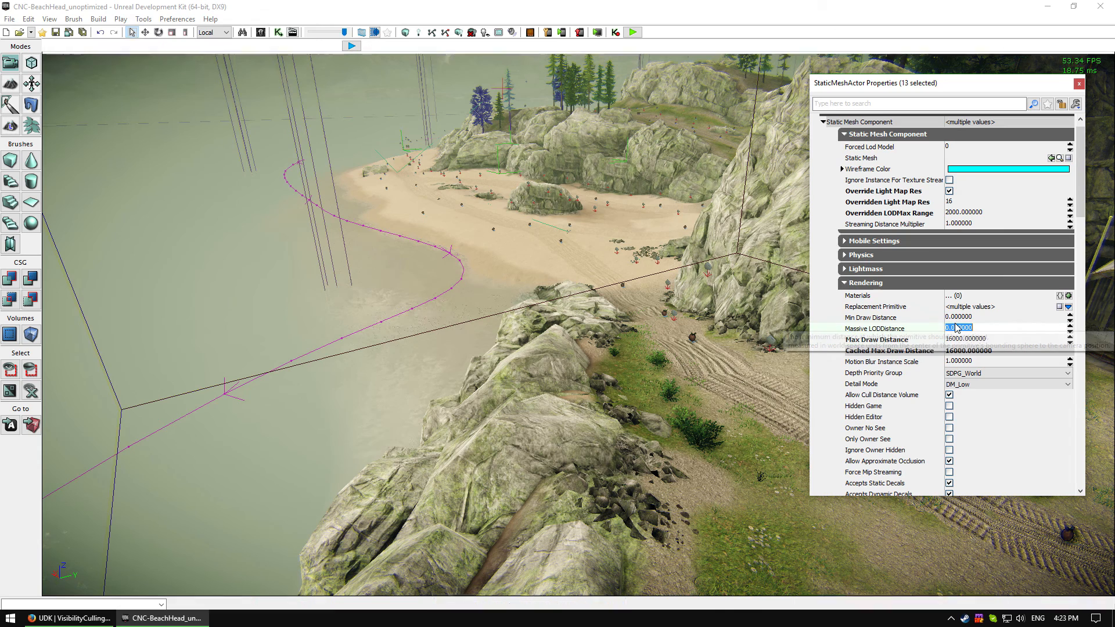
{"action": "left_click", "coordinate": [957, 328]}
Step: Try a max draw distance of 236000 on the thirteen trees
{"action": "left_click", "coordinate": [949, 340]}
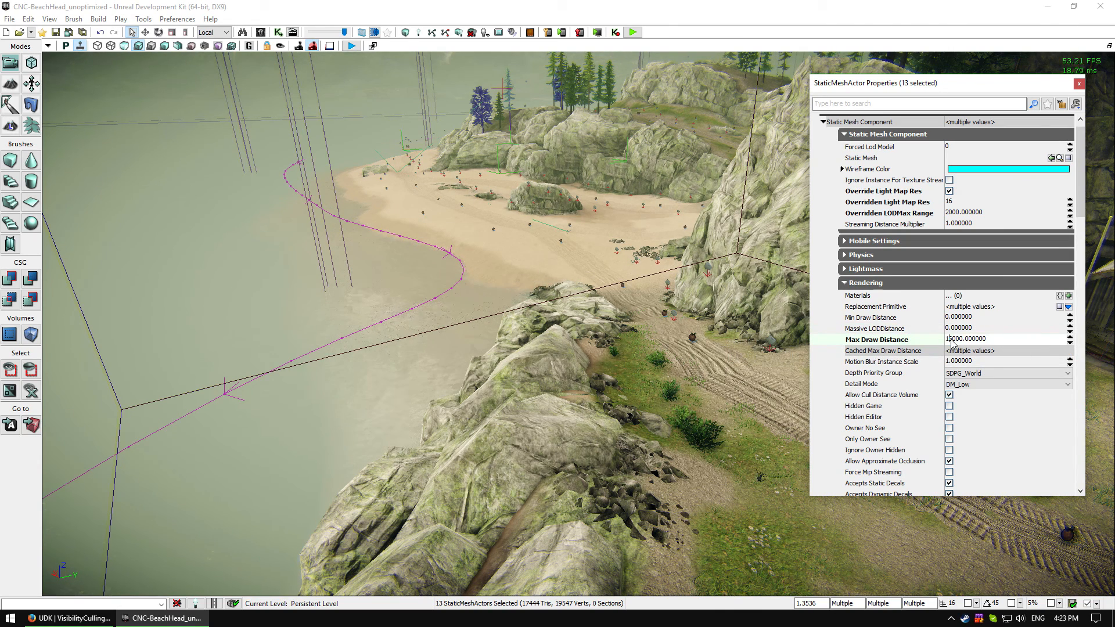
{"action": "left_click", "coordinate": [970, 328]}
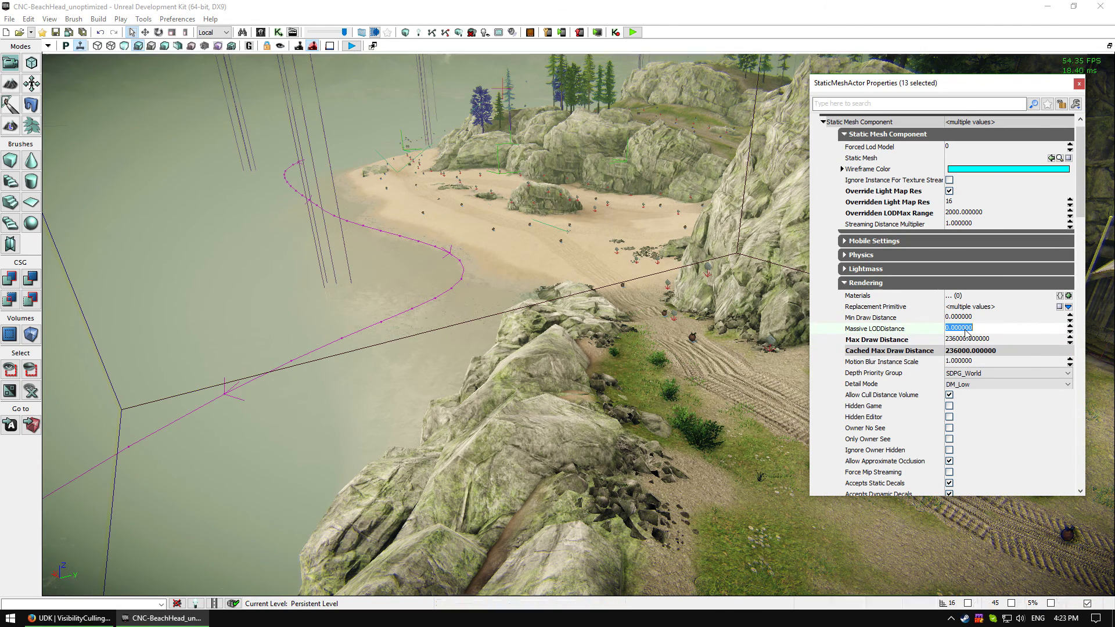
{"action": "left_click_drag", "start_coordinate": [646, 424], "coordinate": [645, 183]}
Step: Reset the thirteen trees' max draw distance to 0
{"action": "left_click", "coordinate": [976, 340]}
{"action": "type", "text": "0"}
{"action": "left_click", "coordinate": [984, 328]}
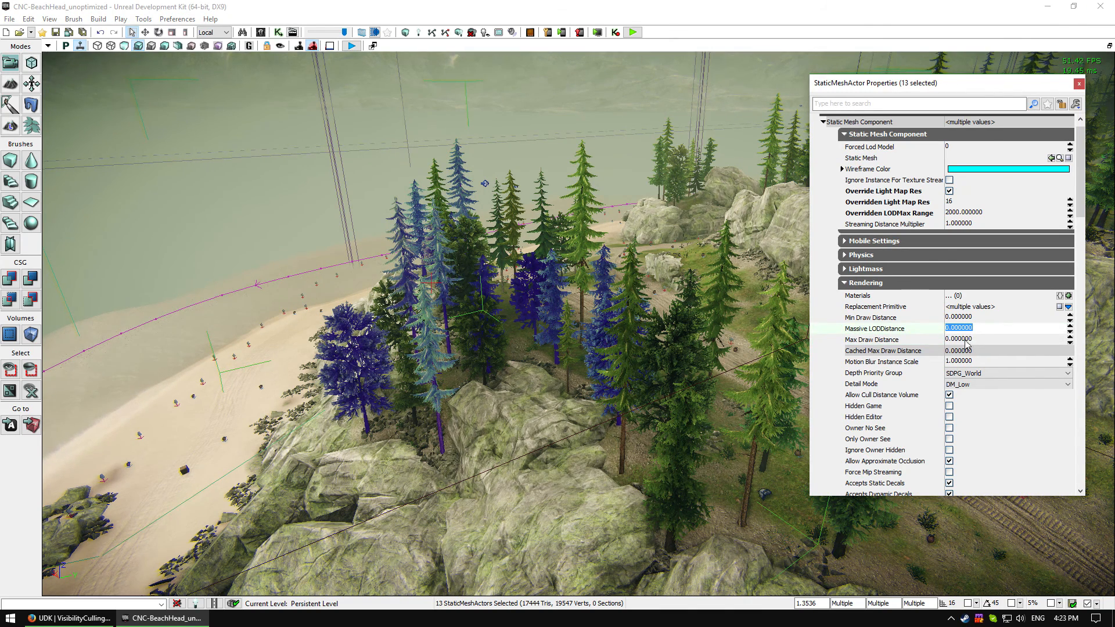
{"action": "left_click", "coordinate": [965, 341]}
{"action": "mouse_move", "coordinate": [778, 360]}
{"action": "middle_mouse_down"}
{"action": "mouse_move", "coordinate": [1010, 342]}
{"action": "mouse_move", "coordinate": [1080, 285]}
{"action": "middle_mouse_up"}
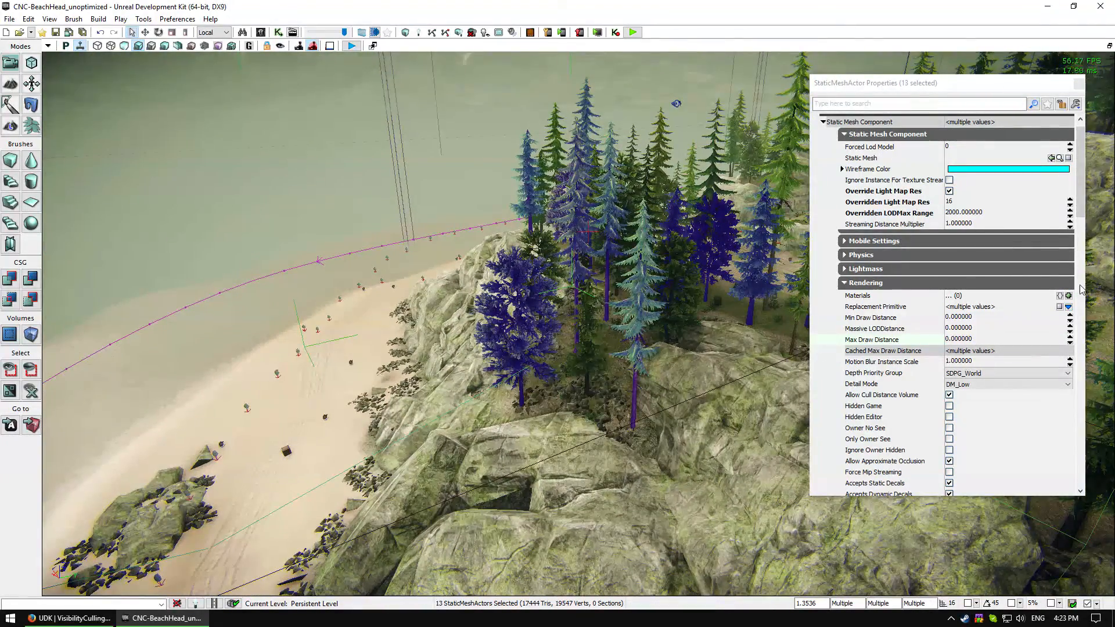
Step: Disallow cull distance volumes for the thirteen trees and set their max draw distance to 20000
{"action": "left_click", "coordinate": [961, 340]}
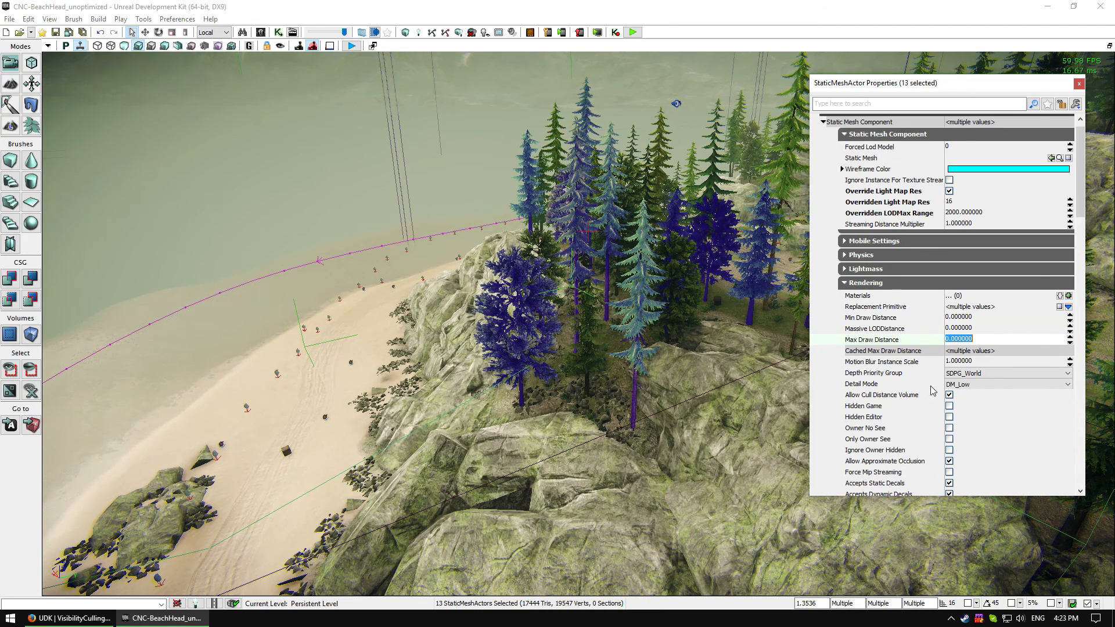
{"action": "left_click", "coordinate": [949, 396]}
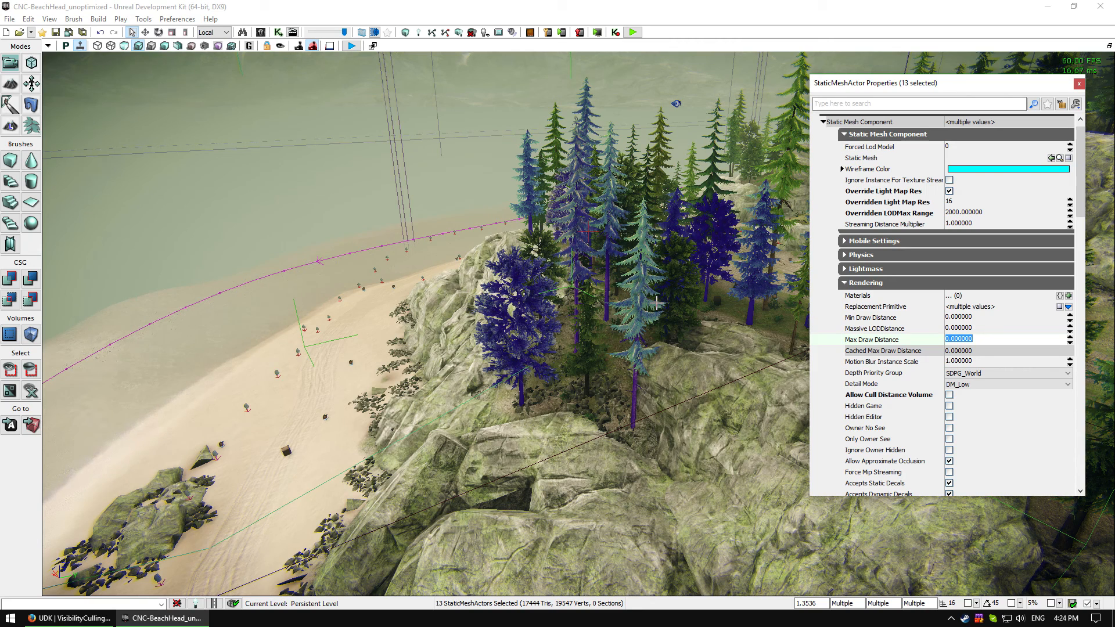
{"action": "type", "text": "200"}
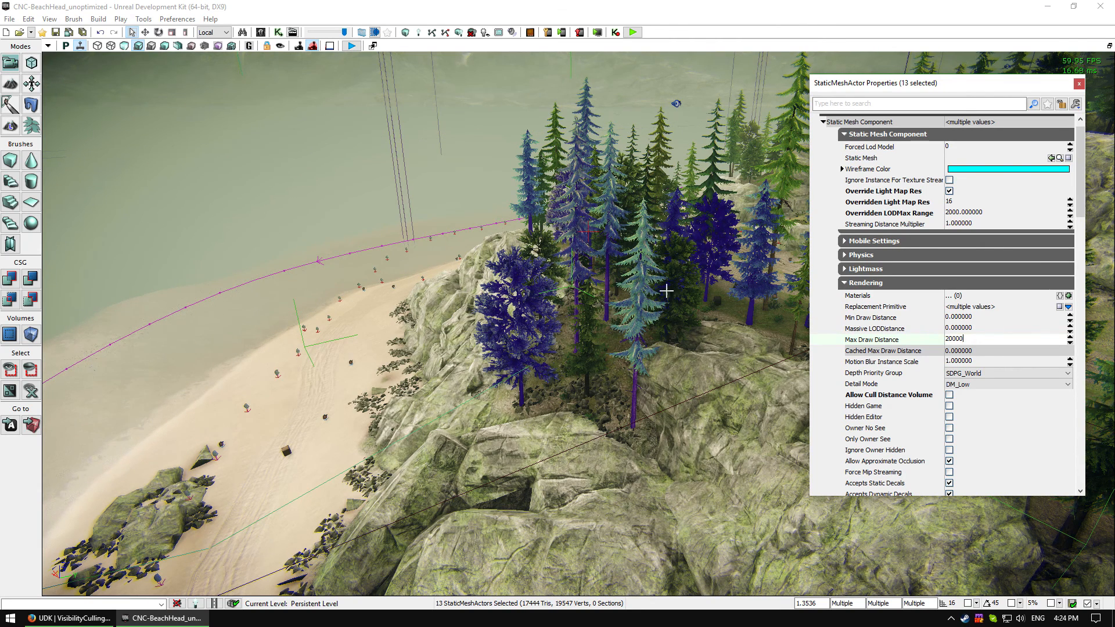
{"action": "left_click", "coordinate": [968, 329]}
{"action": "left_click", "coordinate": [968, 338]}
{"action": "mouse_move", "coordinate": [686, 325]}
{"action": "left_mouse_down"}
{"action": "mouse_move", "coordinate": [697, 442]}
{"action": "mouse_move", "coordinate": [772, 395]}
{"action": "mouse_move", "coordinate": [802, 337]}
{"action": "mouse_move", "coordinate": [799, 302]}
{"action": "mouse_move", "coordinate": [929, 313]}
{"action": "mouse_move", "coordinate": [958, 442]}
{"action": "mouse_move", "coordinate": [941, 453]}
{"action": "mouse_move", "coordinate": [909, 344]}
{"action": "left_mouse_up"}
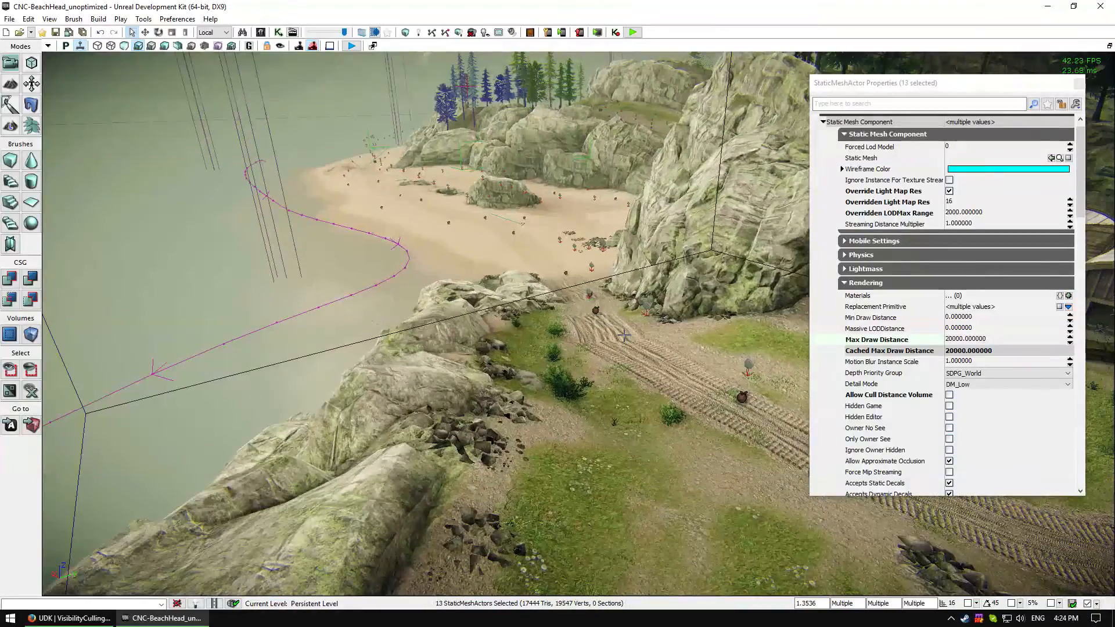
Step: Reduce the thirteen trees' max draw distance to 15000
{"action": "left_click", "coordinate": [950, 342]}
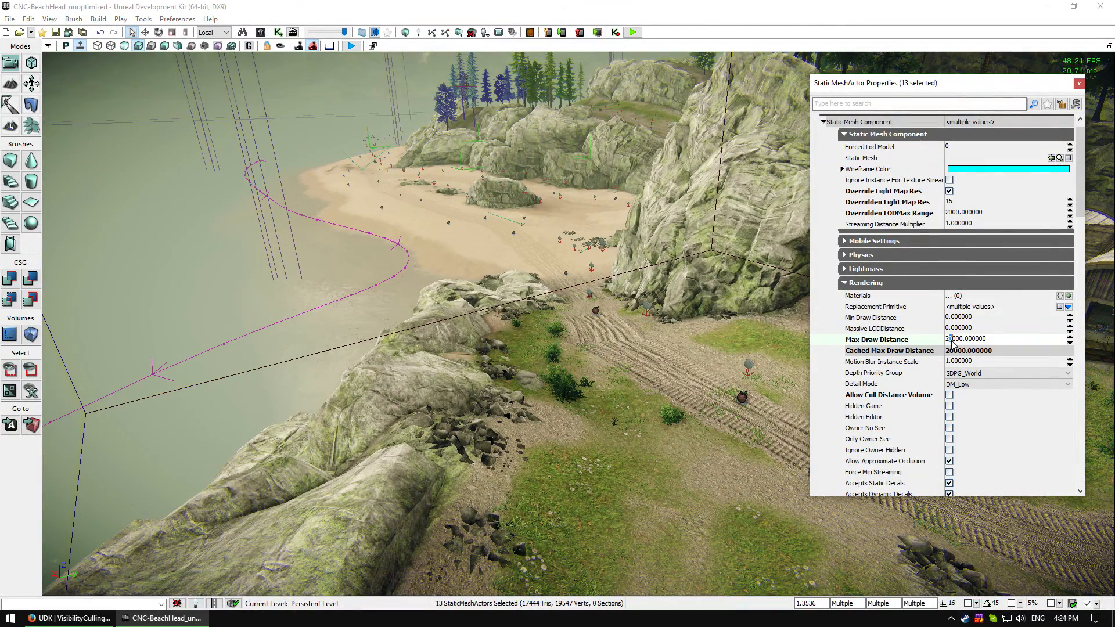
{"action": "type", "text": "1"}
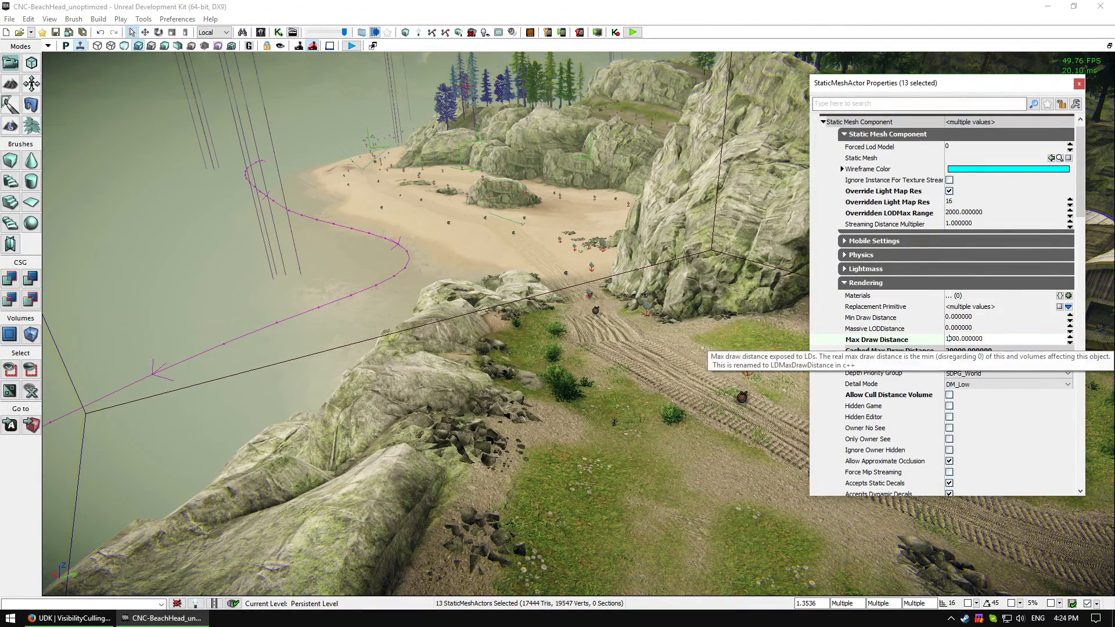
{"action": "type", "text": "5"}
{"action": "left_click", "coordinate": [963, 329]}
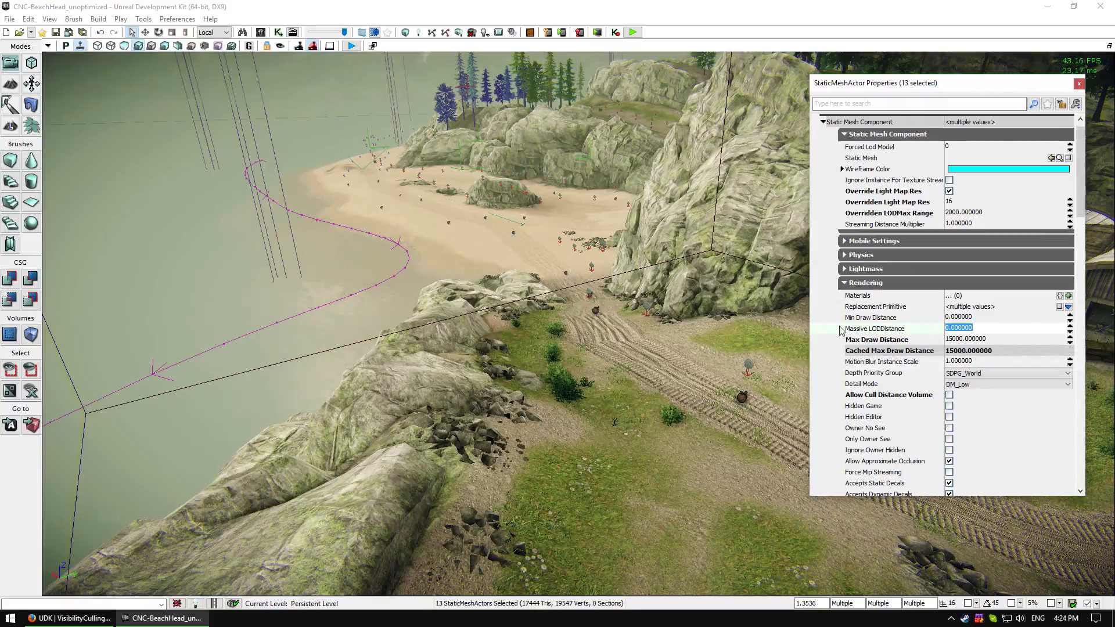
{"action": "mouse_move", "coordinate": [636, 332]}
{"action": "left_mouse_down"}
{"action": "mouse_move", "coordinate": [628, 413]}
{"action": "mouse_move", "coordinate": [637, 285]}
{"action": "mouse_move", "coordinate": [640, 354]}
{"action": "mouse_move", "coordinate": [647, 337]}
{"action": "left_mouse_up"}
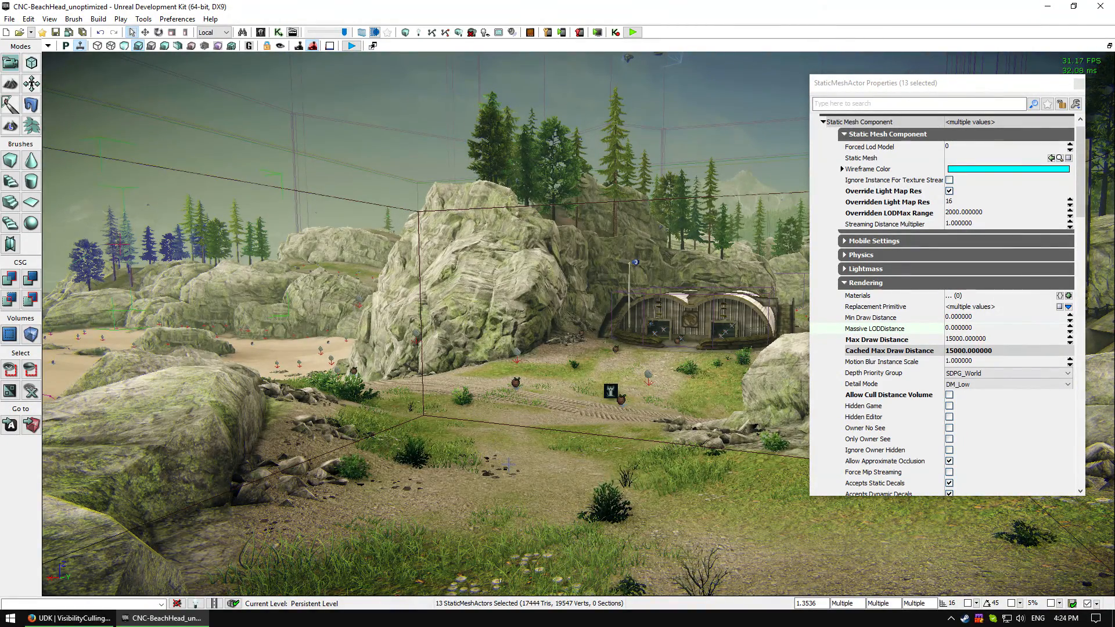
Step: Deselect the trees and examine how the distant headland trees cull from the saved camera views and around the landing pad
{"action": "left_click", "coordinate": [612, 463]}
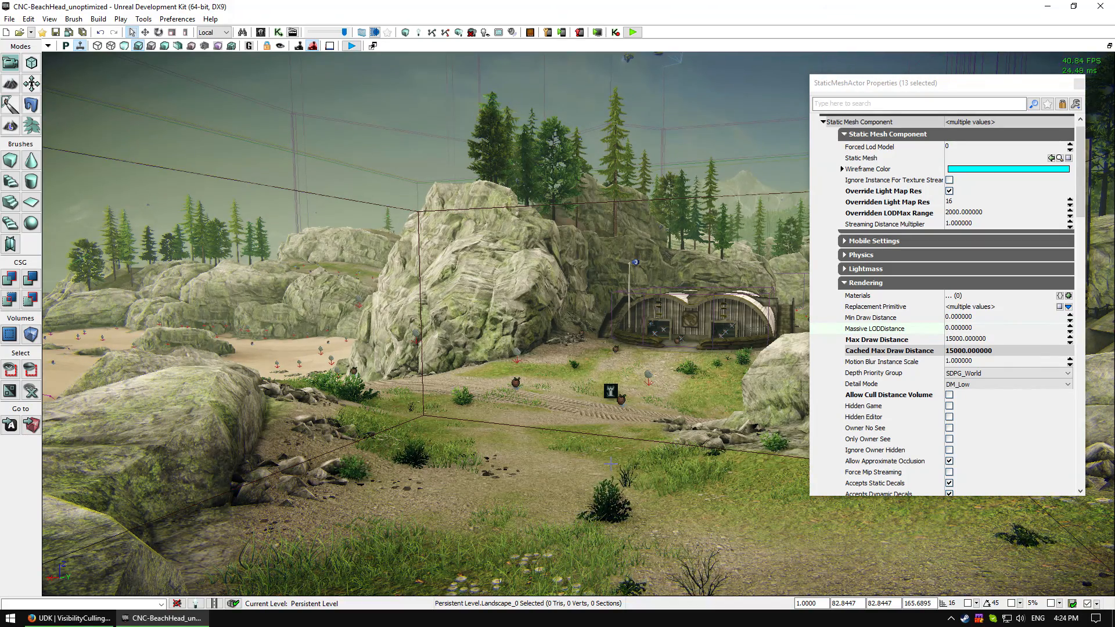
{"action": "key", "text": "2"}
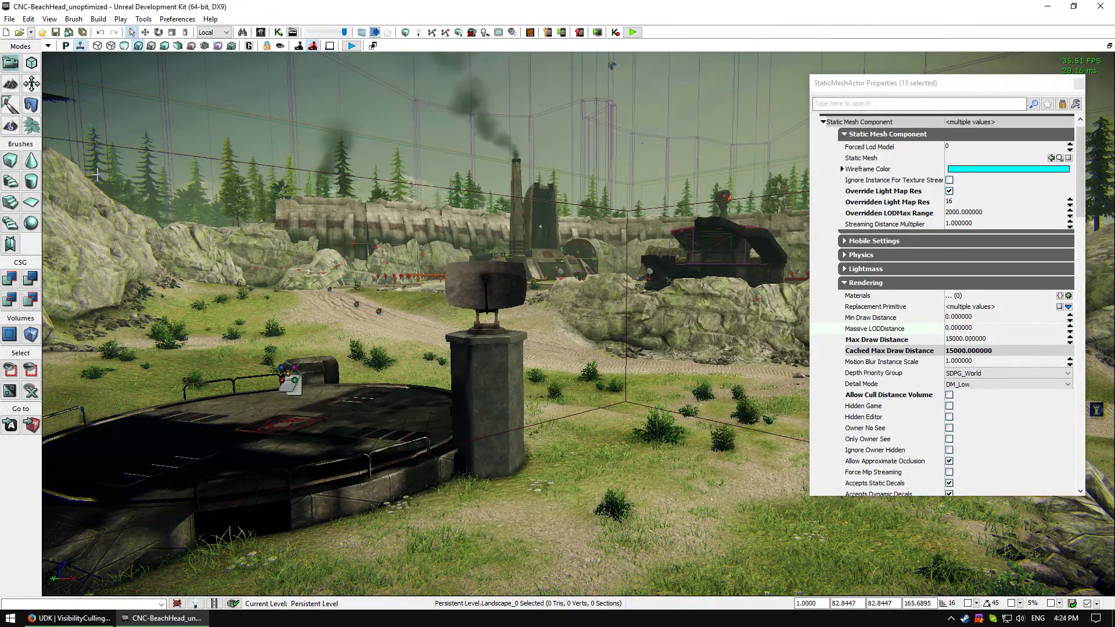
{"action": "key", "text": "1"}
{"action": "right_click_drag", "start_coordinate": [533, 240], "coordinate": [453, 232]}
{"action": "key", "text": "w"}
{"action": "key", "text": "w"}
{"action": "key", "text": "s"}
{"action": "key", "text": "w"}
{"action": "key", "text": "w"}
{"action": "key", "text": "s"}
{"action": "key", "text": "w"}
{"action": "key", "text": "w"}
{"action": "key", "text": "w"}
{"action": "key", "text": "s"}
{"action": "key", "text": "w"}
{"action": "key", "text": "s"}
{"action": "key", "text": "s"}
{"action": "key", "text": "w"}
{"action": "key", "text": "s"}
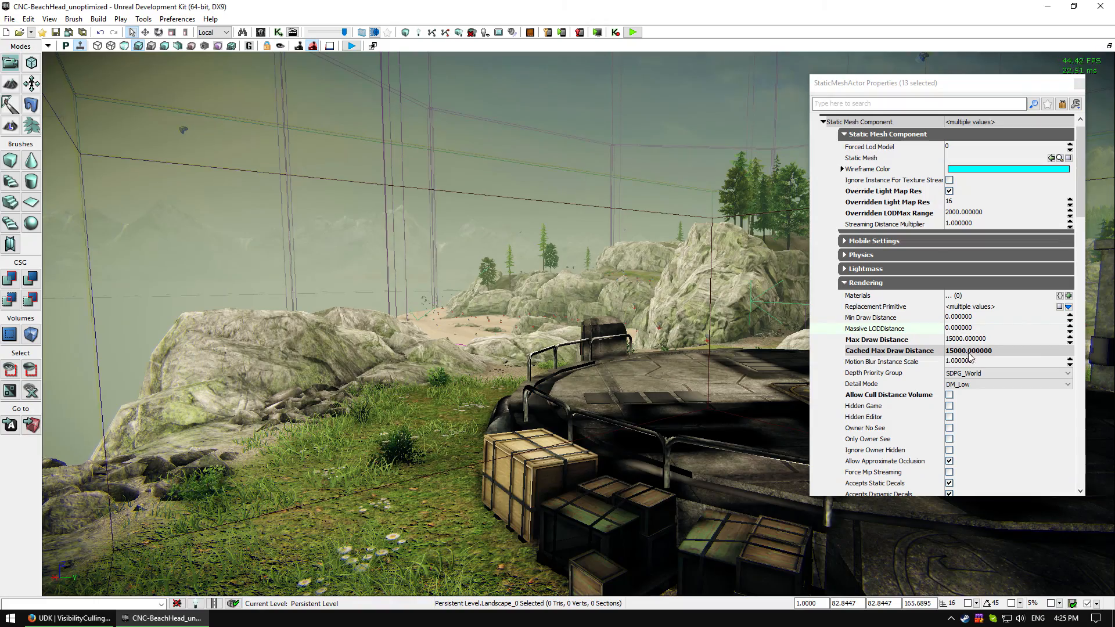
Step: Set the headland trees' max draw distance to 16000 in the still open properties
{"action": "left_click", "coordinate": [953, 340]}
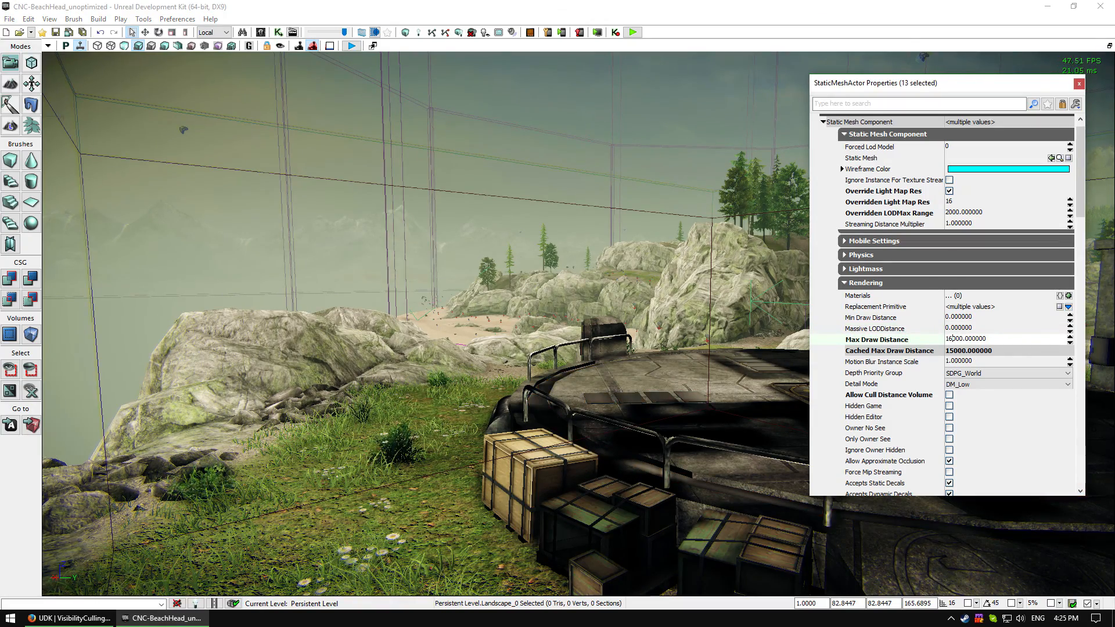
{"action": "left_click", "coordinate": [959, 329]}
{"action": "right_click_drag", "start_coordinate": [685, 342], "coordinate": [687, 342]}
Step: Check the headland trees from the green crystal field and raise their max draw distance to 18000
{"action": "key", "text": "w"}
{"action": "key", "text": "w"}
{"action": "key", "text": "s"}
{"action": "key", "text": "w"}
{"action": "key", "text": "w"}
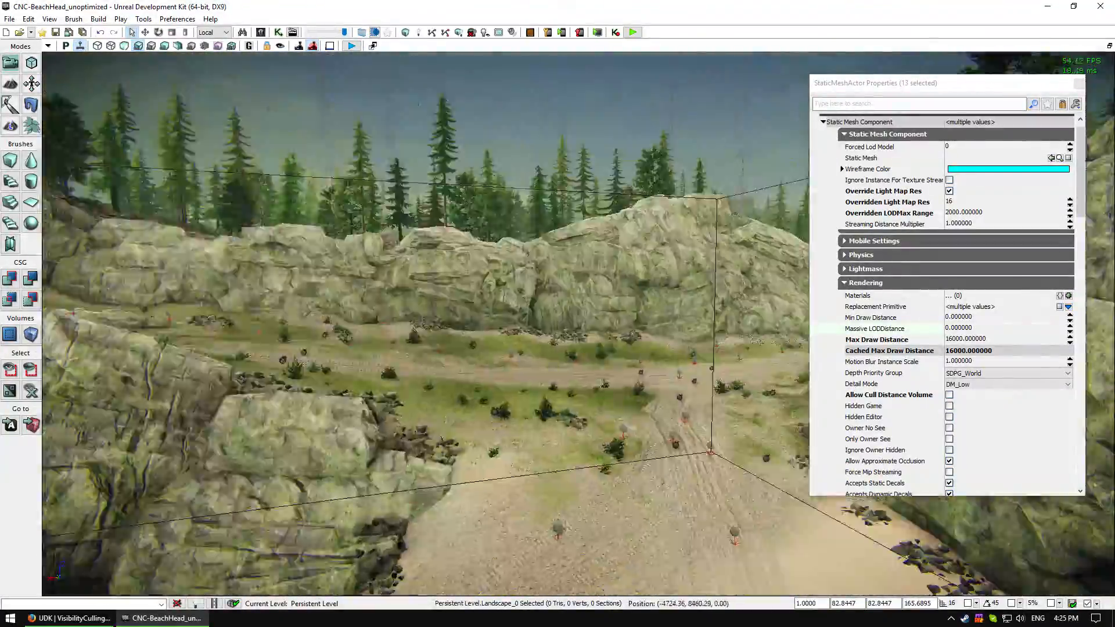
{"action": "key", "text": "w"}
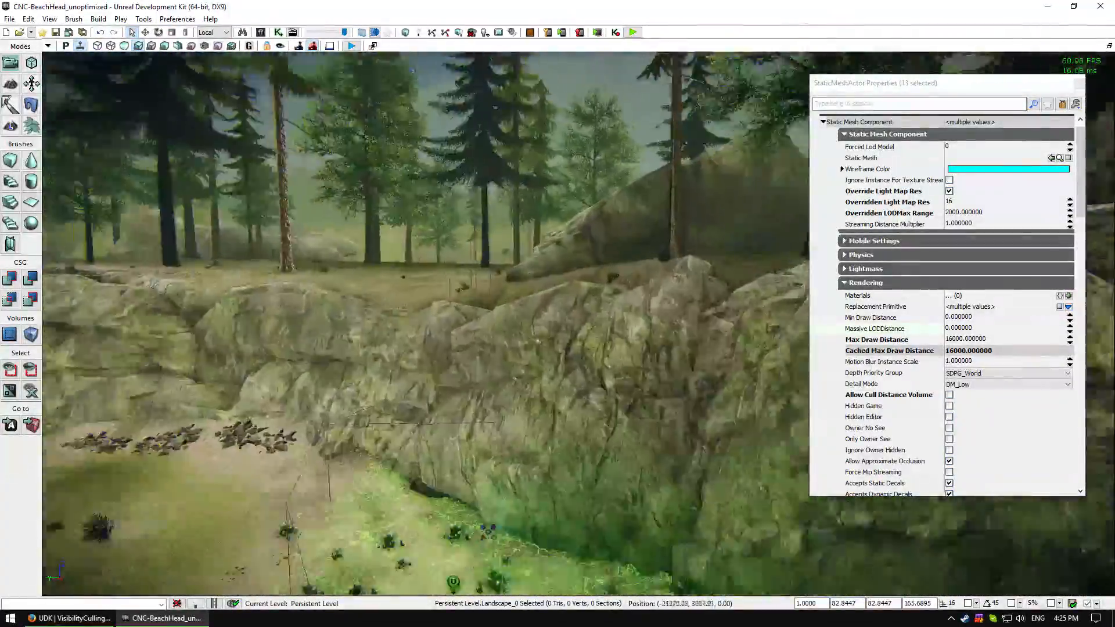
{"action": "key", "text": "w"}
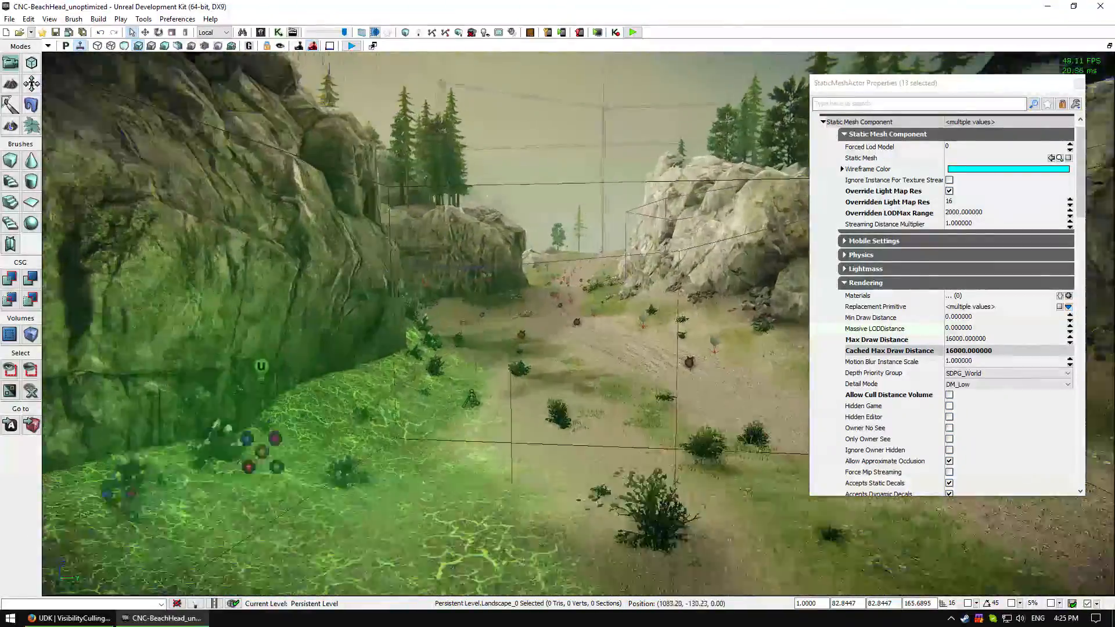
{"action": "key", "text": "w"}
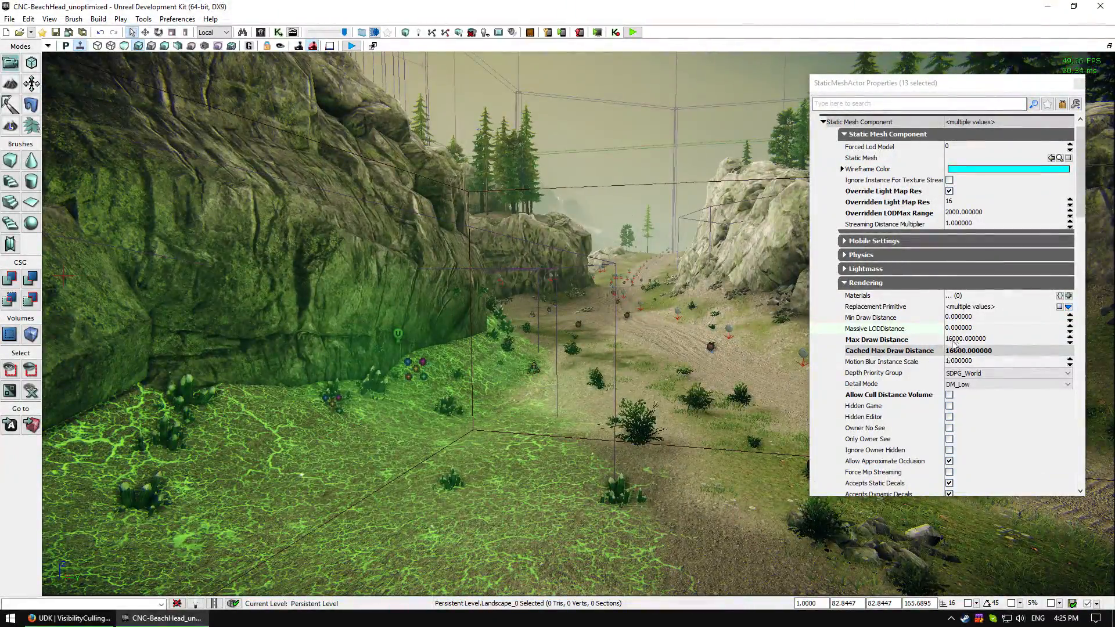
{"action": "left_click", "coordinate": [953, 342]}
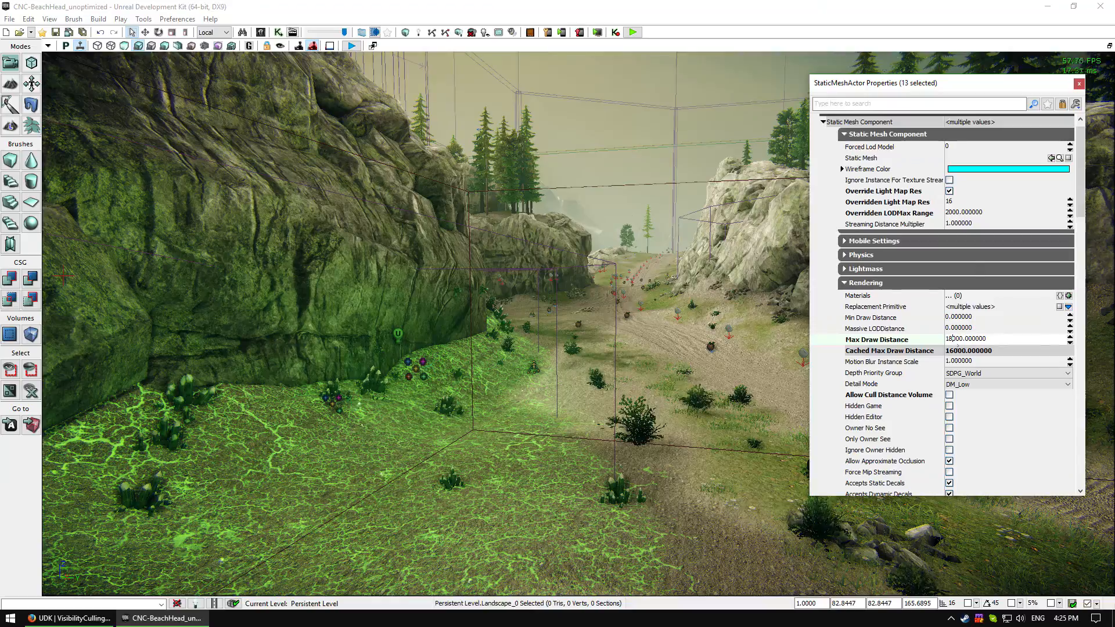
{"action": "left_click", "coordinate": [959, 328]}
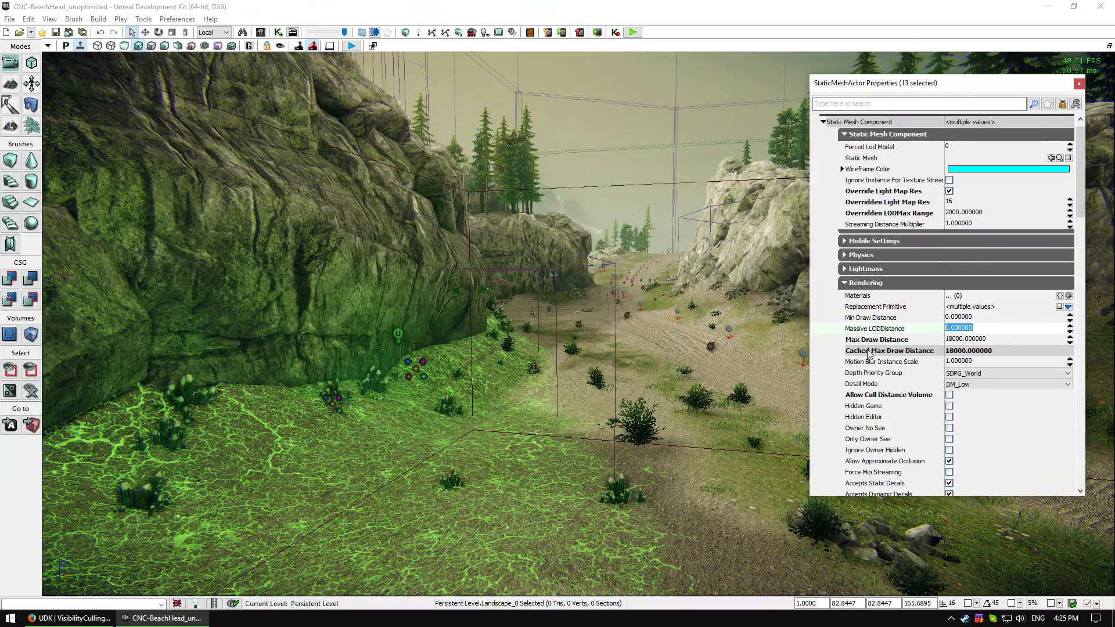
Step: Compare the headland trees' visibility along the valley track and set their max draw distance to 18500
{"action": "key", "text": "s"}
{"action": "key", "text": "w"}
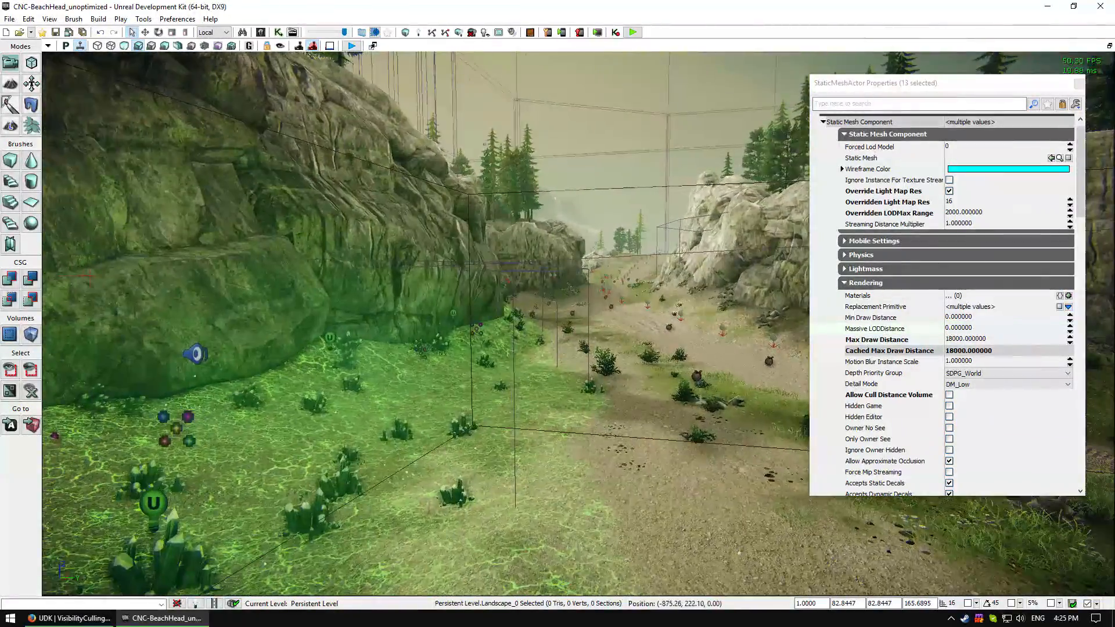
{"action": "key", "text": "w"}
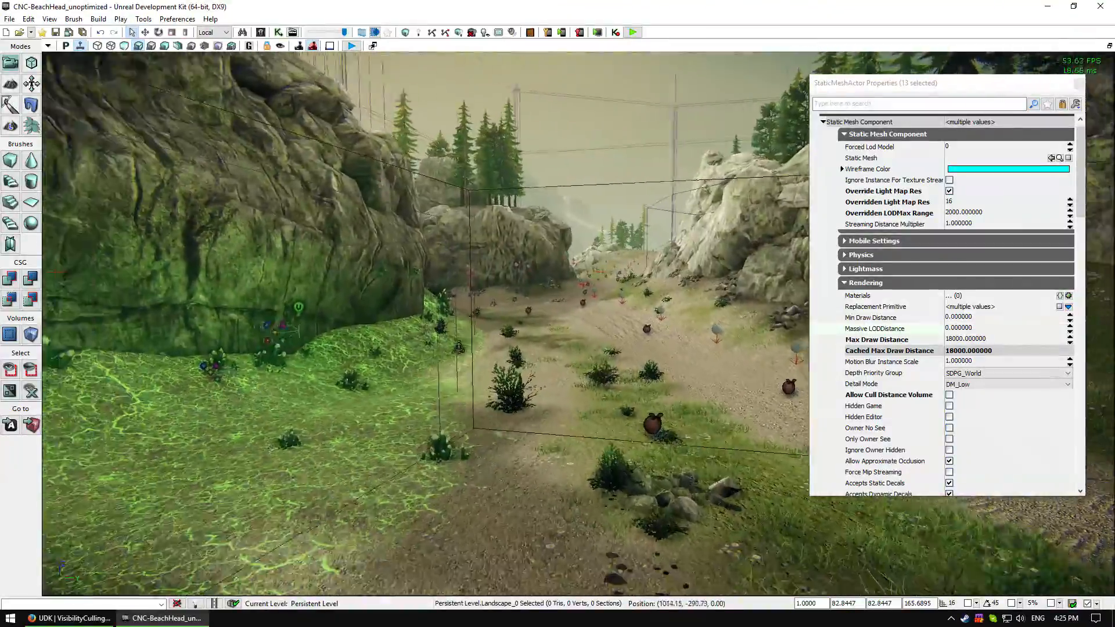
{"action": "key", "text": "s"}
{"action": "key", "text": "w"}
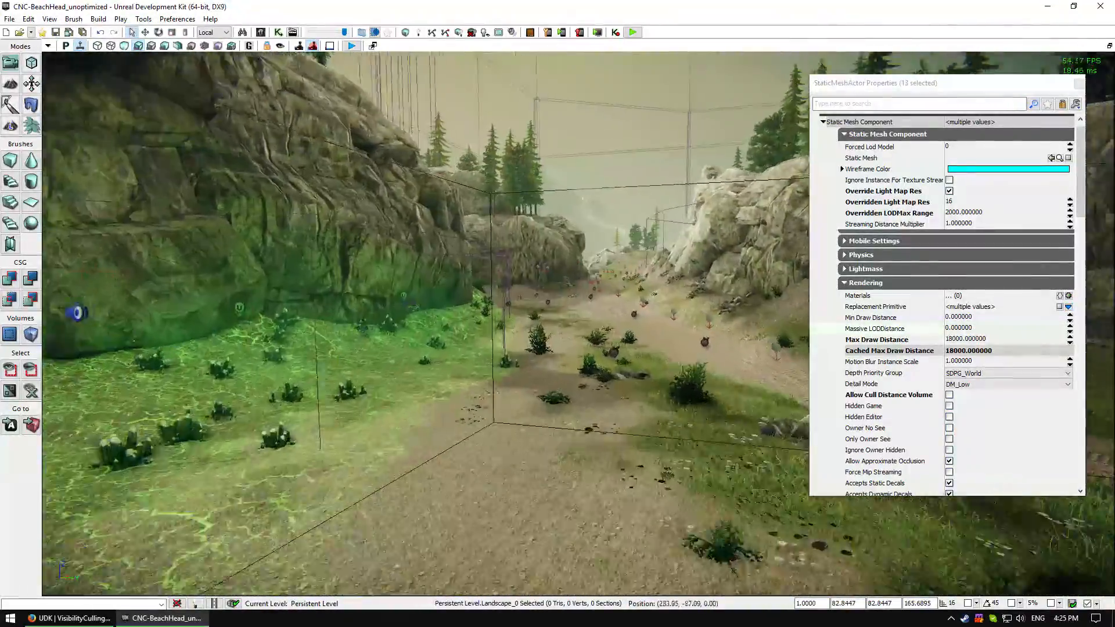
{"action": "left_click", "coordinate": [955, 340]}
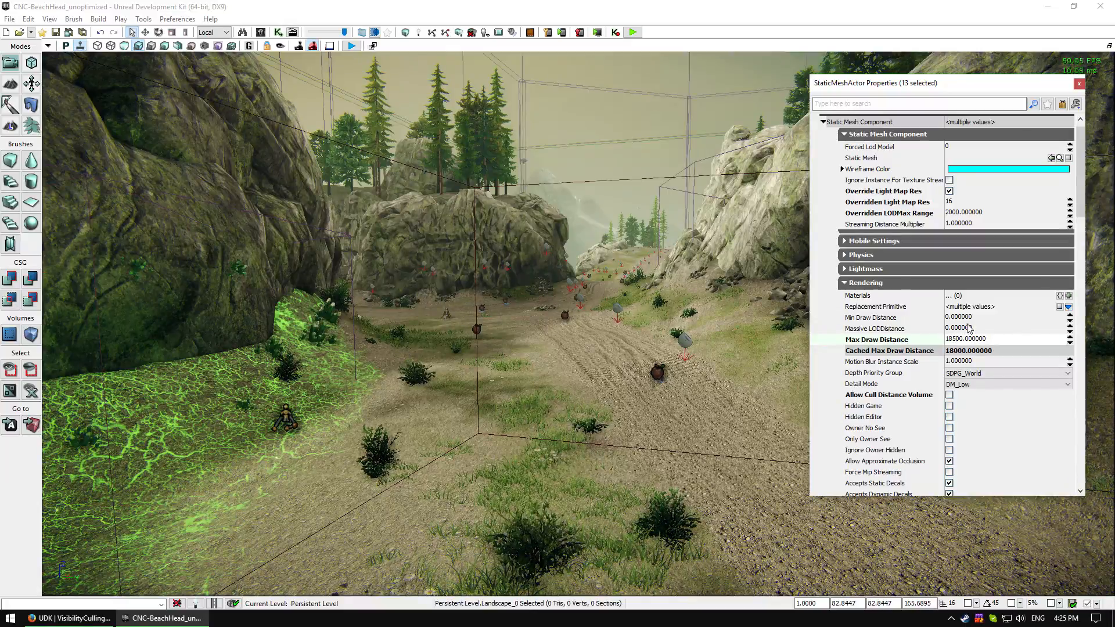
{"action": "right_click_drag", "start_coordinate": [712, 328], "coordinate": [662, 372]}
Step: Close the properties of the thirteen headland trees
{"action": "key", "text": "s"}
{"action": "key", "text": "w"}
{"action": "key", "text": "w"}
{"action": "key", "text": "w"}
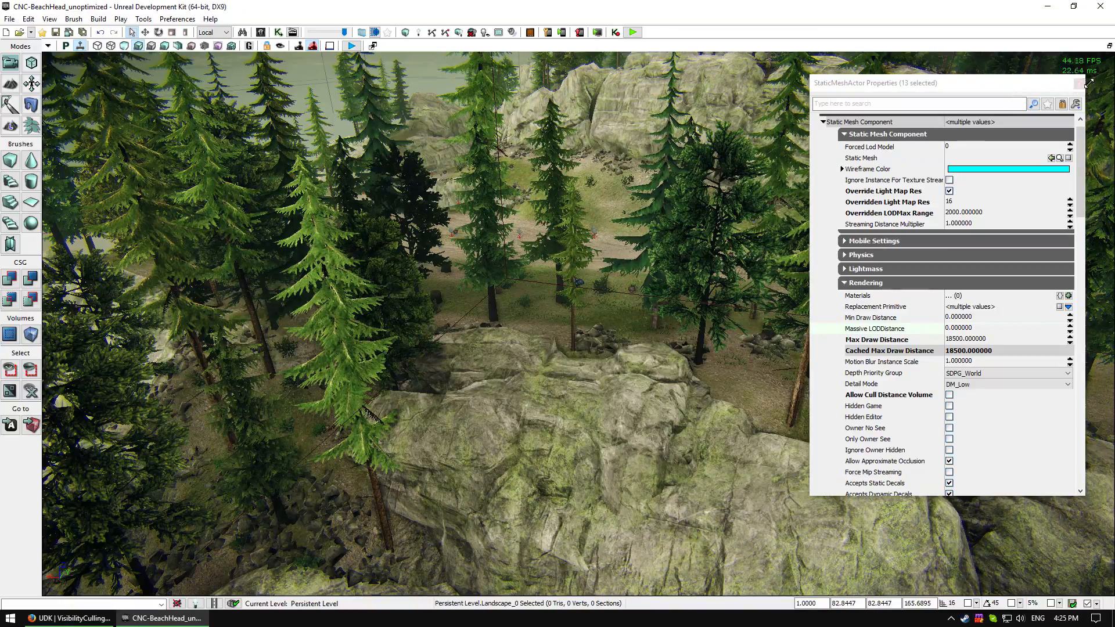
{"action": "left_click", "coordinate": [1078, 84]}
Step: Select the group of fourteen trees on the cliff beside the dirt track and open their properties
{"action": "right_click_drag", "start_coordinate": [1052, 97], "coordinate": [1032, 54]}
{"action": "key", "text": "w"}
{"action": "right_click_drag", "start_coordinate": [371, 232], "coordinate": [378, 266]}
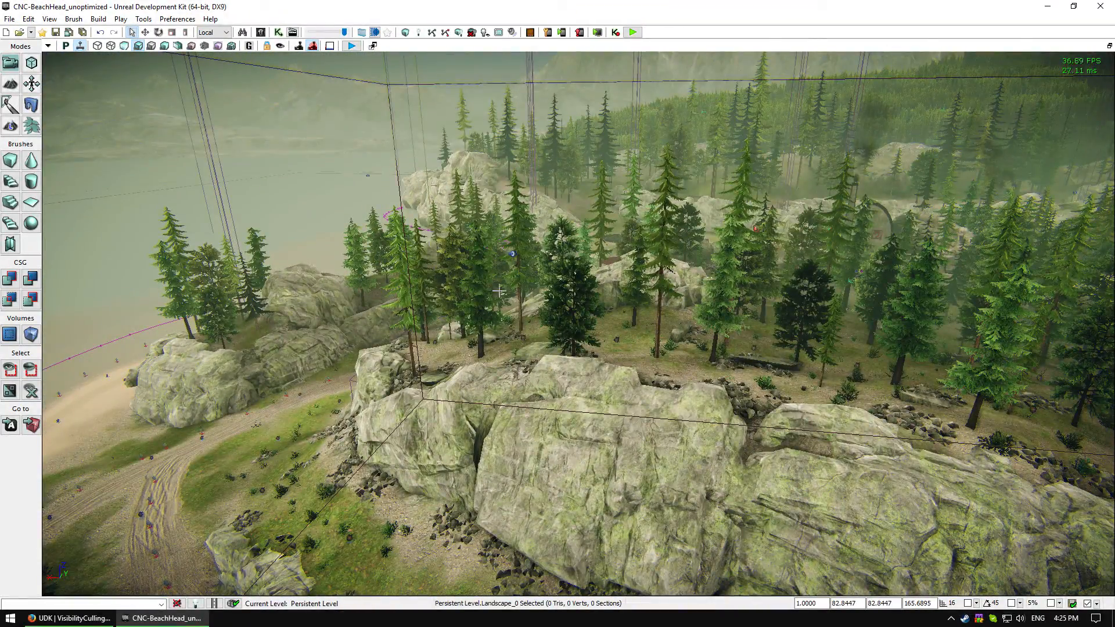
{"action": "left_click", "coordinate": [401, 283]}
{"action": "right_click_drag", "start_coordinate": [719, 359], "coordinate": [544, 426]}
{"action": "key", "text": "e"}
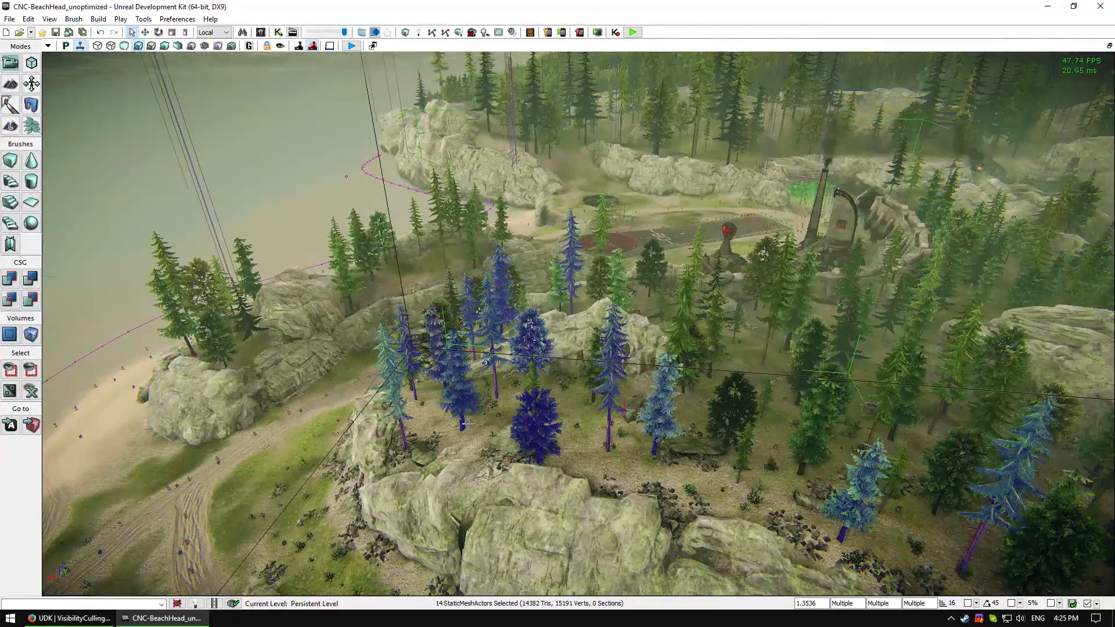
{"action": "right_click", "coordinate": [544, 425]}
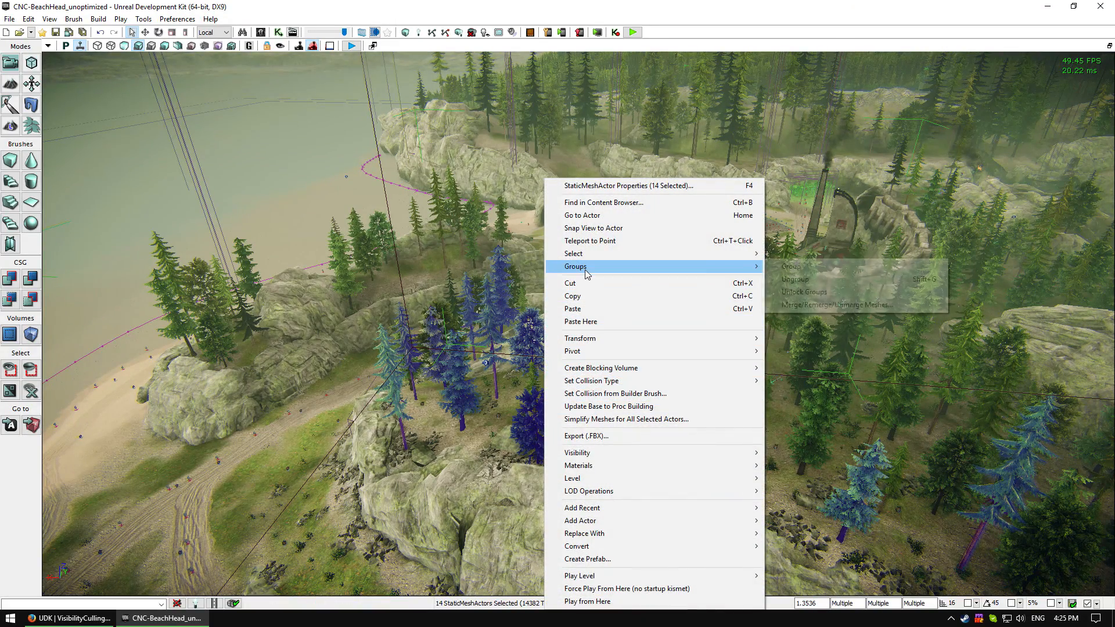
{"action": "left_click", "coordinate": [552, 131]}
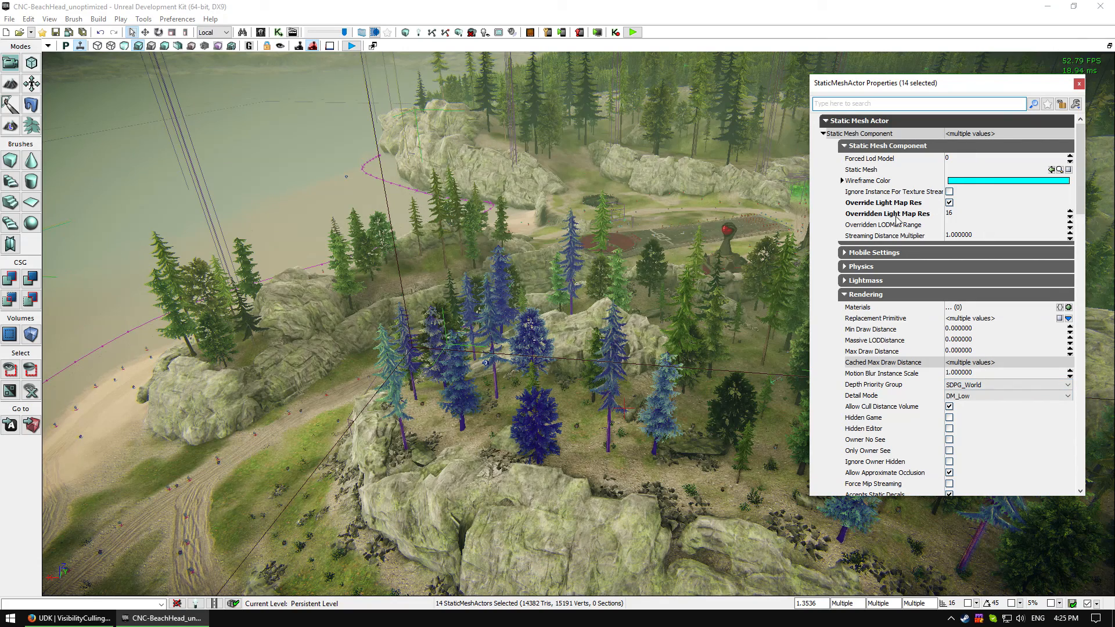
Step: Exclude the fourteen clifftop trees from cull distance volumes and set their max draw distance to 20000
{"action": "left_click", "coordinate": [949, 407]}
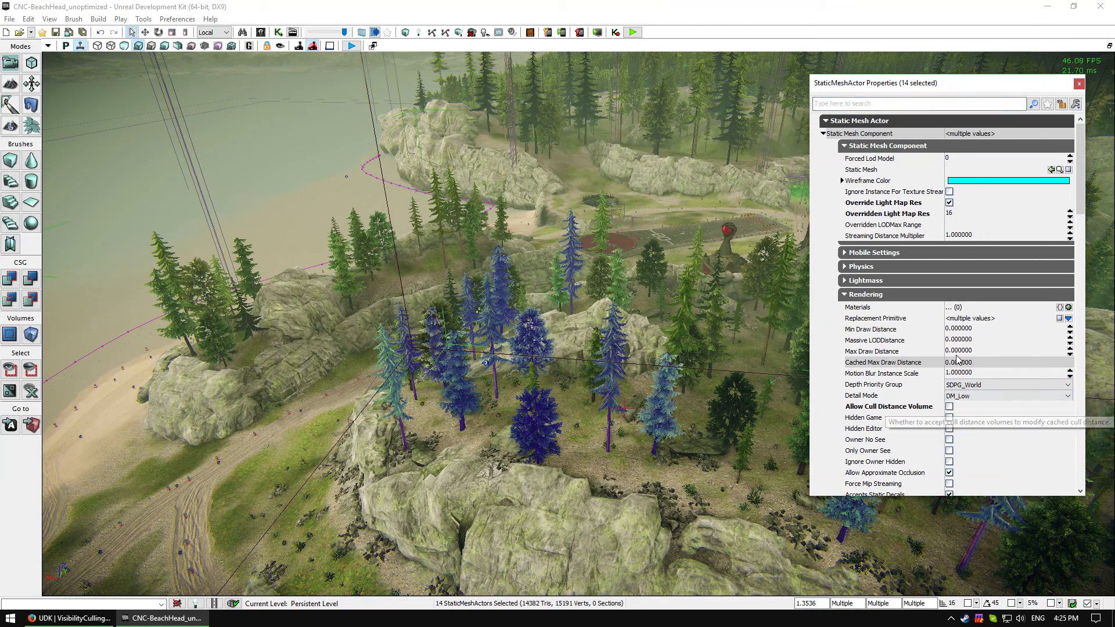
{"action": "left_click", "coordinate": [979, 352]}
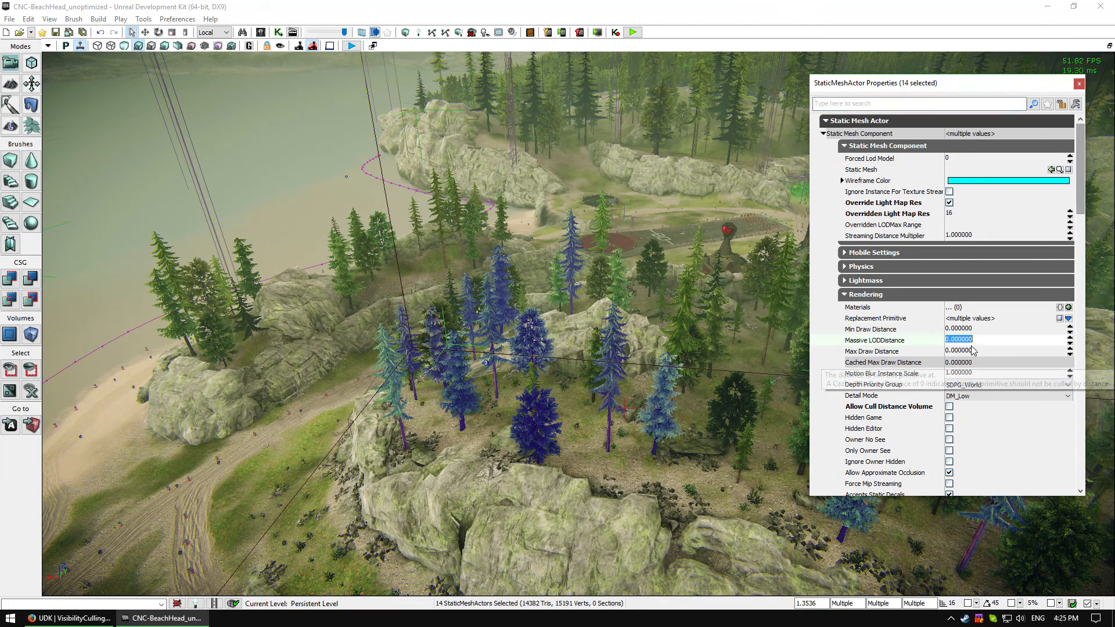
{"action": "type", "text": "200"}
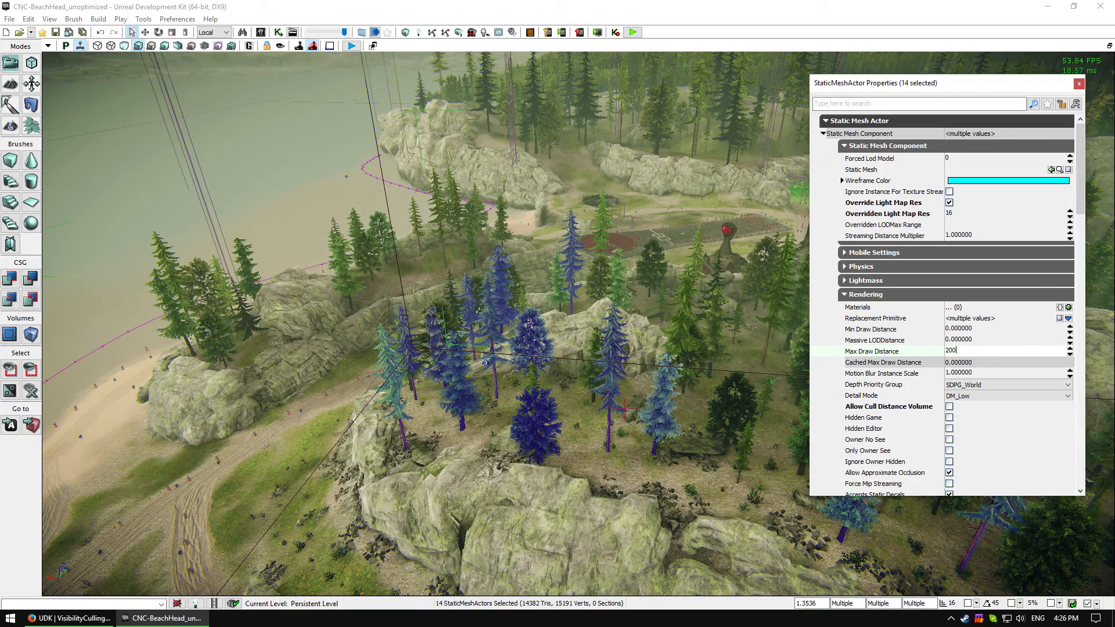
{"action": "type", "text": "00"}
{"action": "key", "text": "Return"}
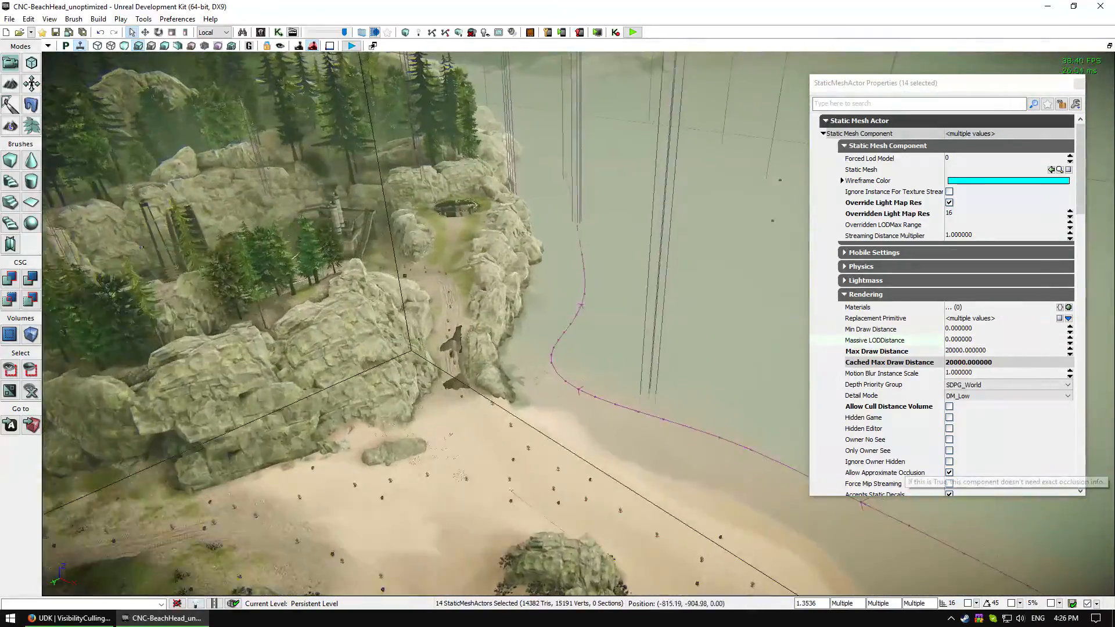
Step: Check the clifftop trees from across the beach and lower their max draw distance to 18000
{"action": "mouse_move", "coordinate": [558, 326]}
{"action": "right_mouse_down"}
{"action": "mouse_move", "coordinate": [418, 313]}
{"action": "mouse_move", "coordinate": [427, 319]}
{"action": "mouse_move", "coordinate": [447, 285]}
{"action": "mouse_move", "coordinate": [517, 282]}
{"action": "mouse_move", "coordinate": [456, 282]}
{"action": "mouse_move", "coordinate": [508, 280]}
{"action": "right_mouse_up"}
{"action": "left_click", "coordinate": [952, 352]}
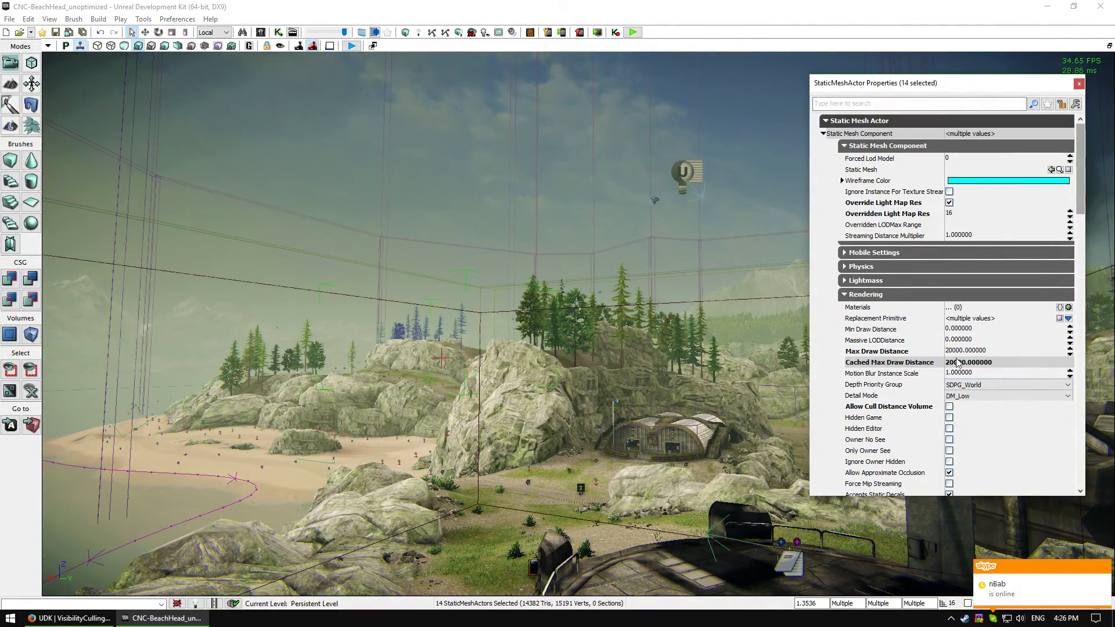
{"action": "key", "text": "BackSpace"}
{"action": "type", "text": "1"}
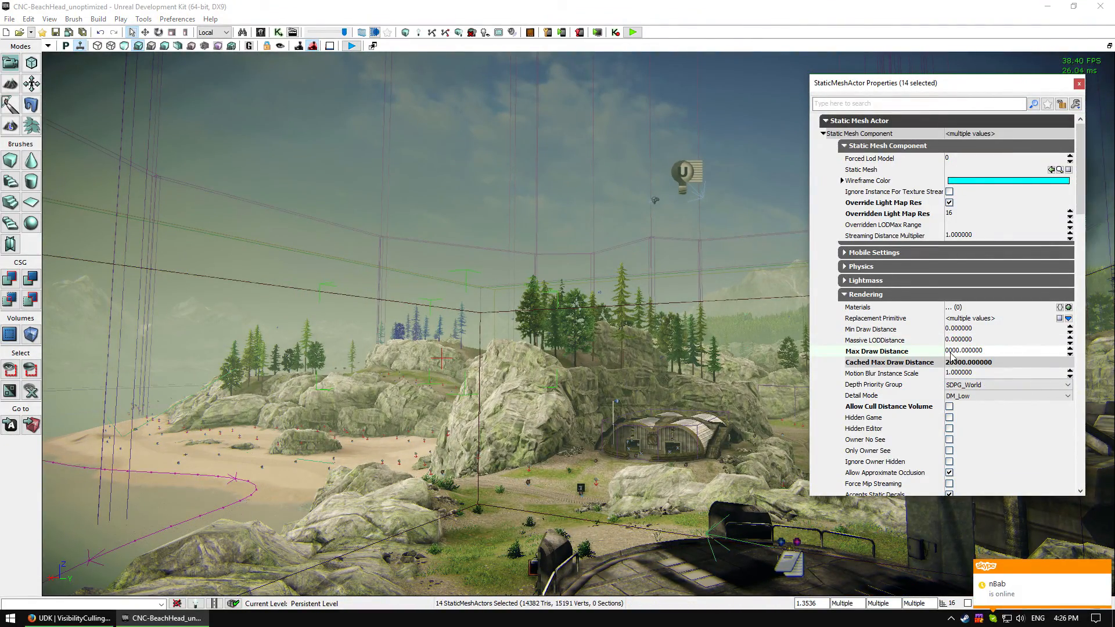
{"action": "key", "text": "Delete"}
{"action": "type", "text": "8"}
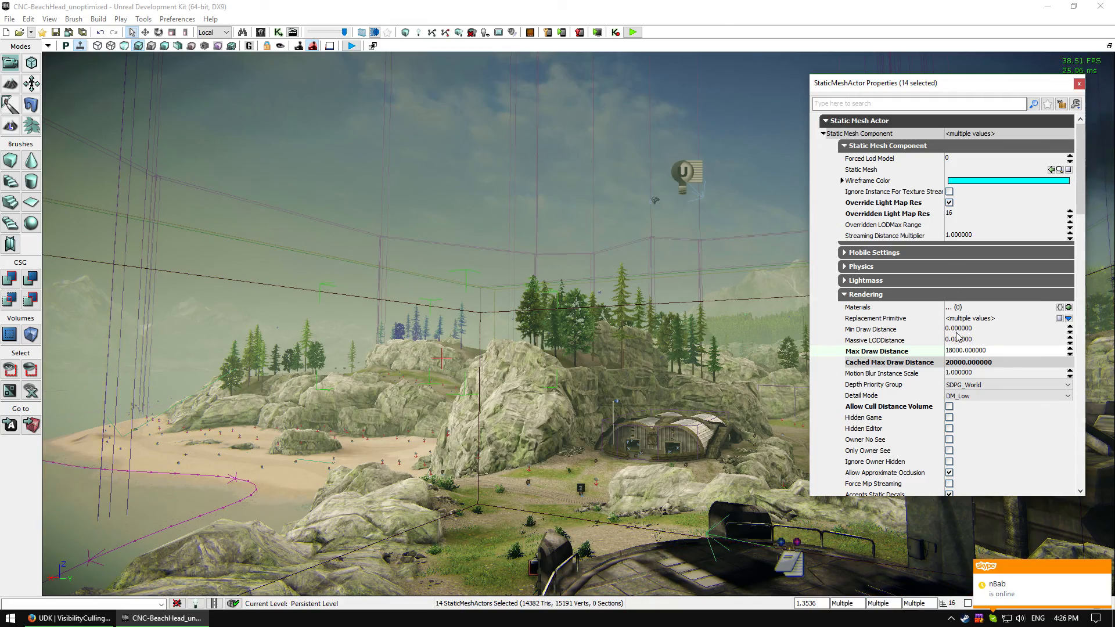
{"action": "left_click", "coordinate": [958, 342]}
Step: Compare the clifftop trees' visibility from nearer the shore and set their max draw distance to 19000
{"action": "mouse_move", "coordinate": [720, 336]}
{"action": "left_mouse_down"}
{"action": "mouse_move", "coordinate": [717, 400]}
{"action": "mouse_move", "coordinate": [737, 459]}
{"action": "mouse_move", "coordinate": [665, 381]}
{"action": "mouse_move", "coordinate": [673, 430]}
{"action": "mouse_move", "coordinate": [669, 357]}
{"action": "mouse_move", "coordinate": [688, 340]}
{"action": "mouse_move", "coordinate": [676, 337]}
{"action": "mouse_move", "coordinate": [674, 371]}
{"action": "mouse_move", "coordinate": [674, 352]}
{"action": "left_mouse_up"}
{"action": "left_click", "coordinate": [952, 354]}
{"action": "left_click", "coordinate": [951, 355]}
{"action": "key", "text": "BackSpace"}
{"action": "type", "text": "9"}
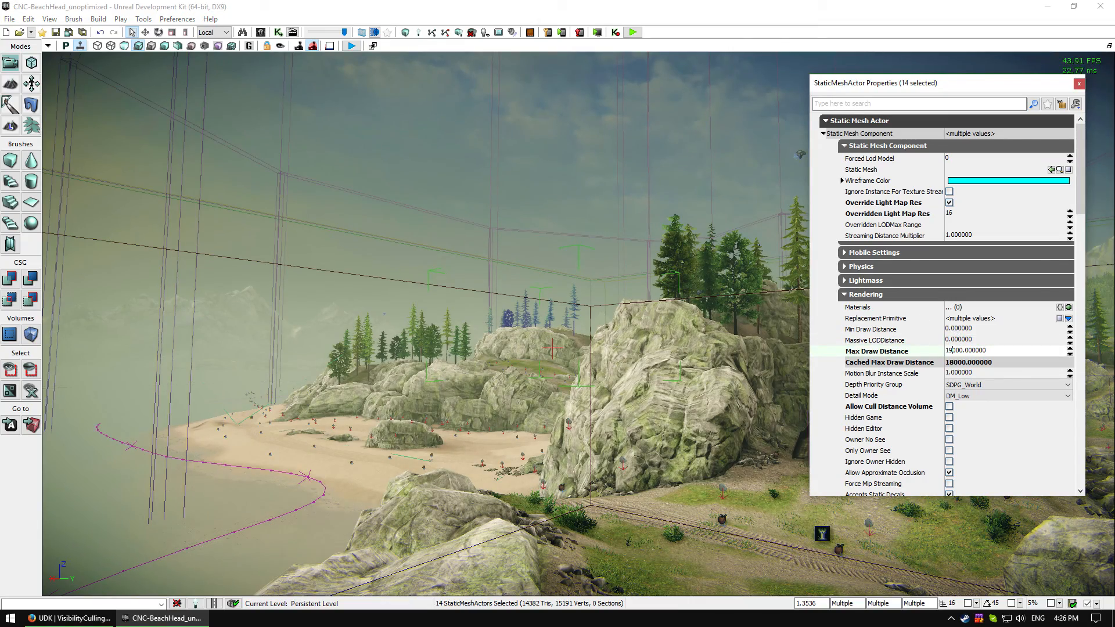
{"action": "key", "text": "Return"}
Step: Inspect the clifftop trees up close, deselect them by selecting the landscape, and close the properties window
{"action": "mouse_move", "coordinate": [674, 372]}
{"action": "left_mouse_down"}
{"action": "mouse_move", "coordinate": [668, 390]}
{"action": "mouse_move", "coordinate": [665, 311]}
{"action": "mouse_move", "coordinate": [688, 293]}
{"action": "left_mouse_up"}
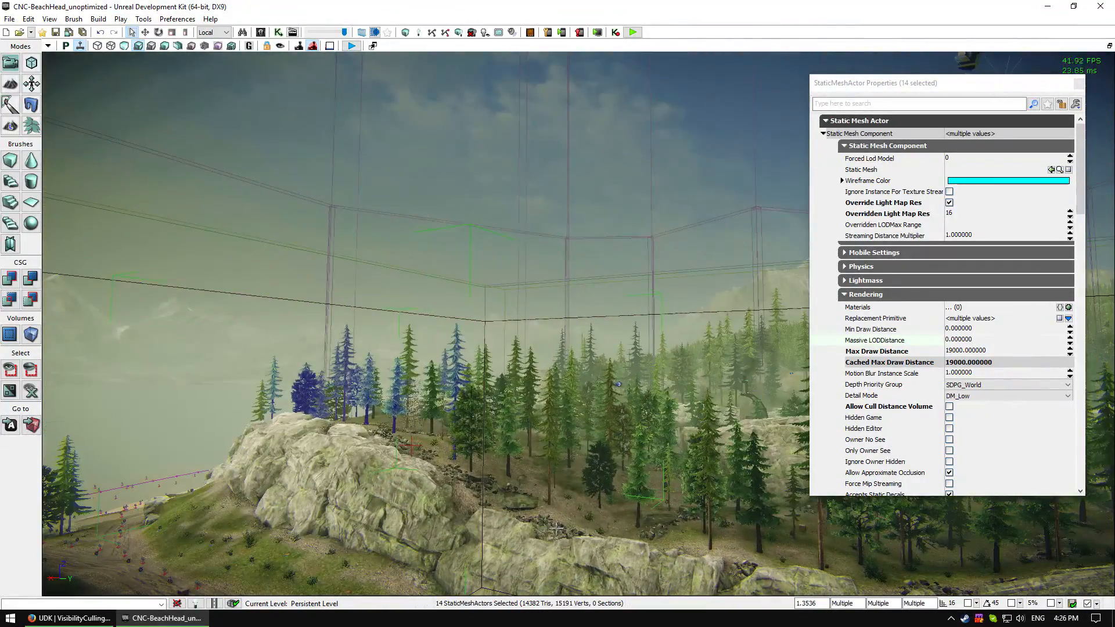
{"action": "left_click_drag", "start_coordinate": [401, 430], "coordinate": [408, 415]}
{"action": "left_click", "coordinate": [347, 377]}
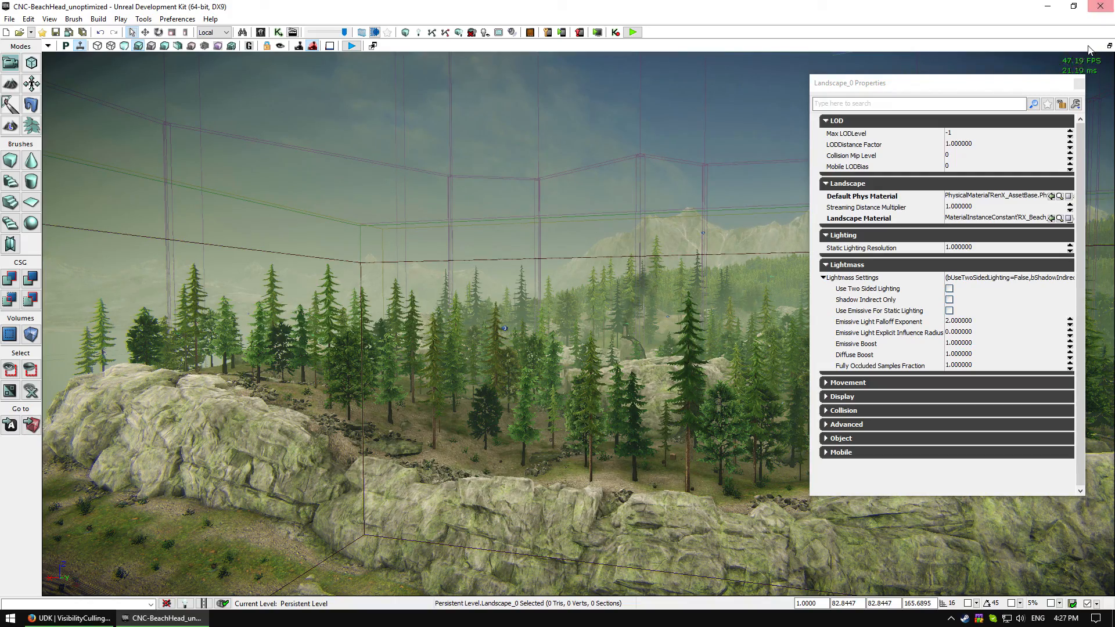
{"action": "left_click", "coordinate": [1079, 85]}
Step: Examine tree visibility and frame rate through the forest and along the cliffs beside the dirt track
{"action": "right_click_drag", "start_coordinate": [1080, 90], "coordinate": [894, 192]}
{"action": "left_click_drag", "start_coordinate": [895, 192], "coordinate": [871, 407]}
{"action": "right_click_drag", "start_coordinate": [464, 360], "coordinate": [631, 301]}
{"action": "left_click_drag", "start_coordinate": [632, 301], "coordinate": [720, 70]}
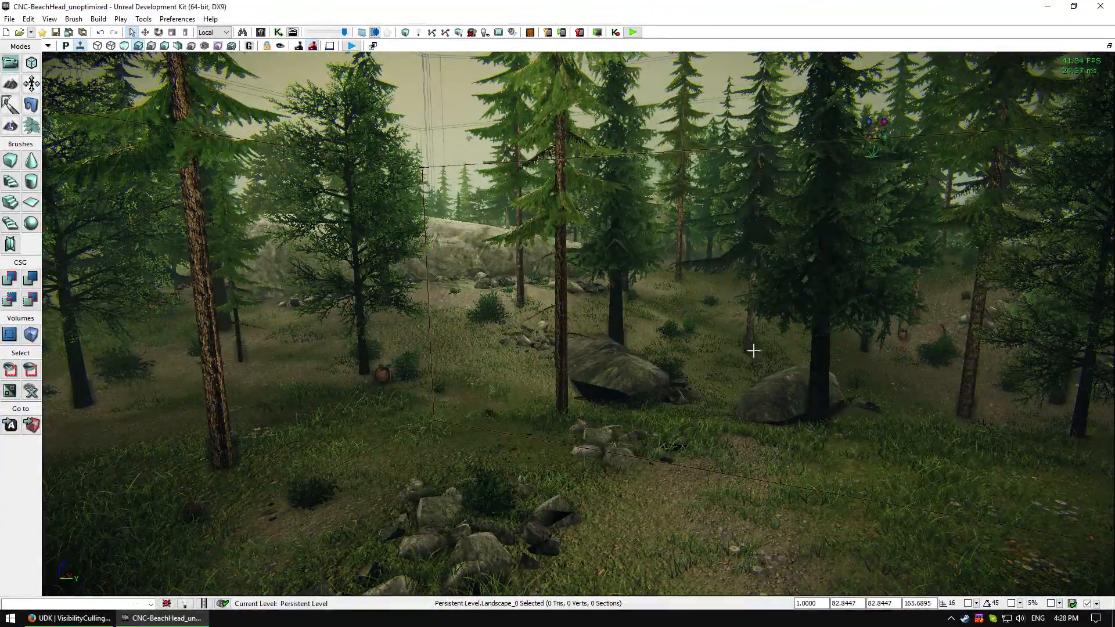
{"action": "key", "text": "w"}
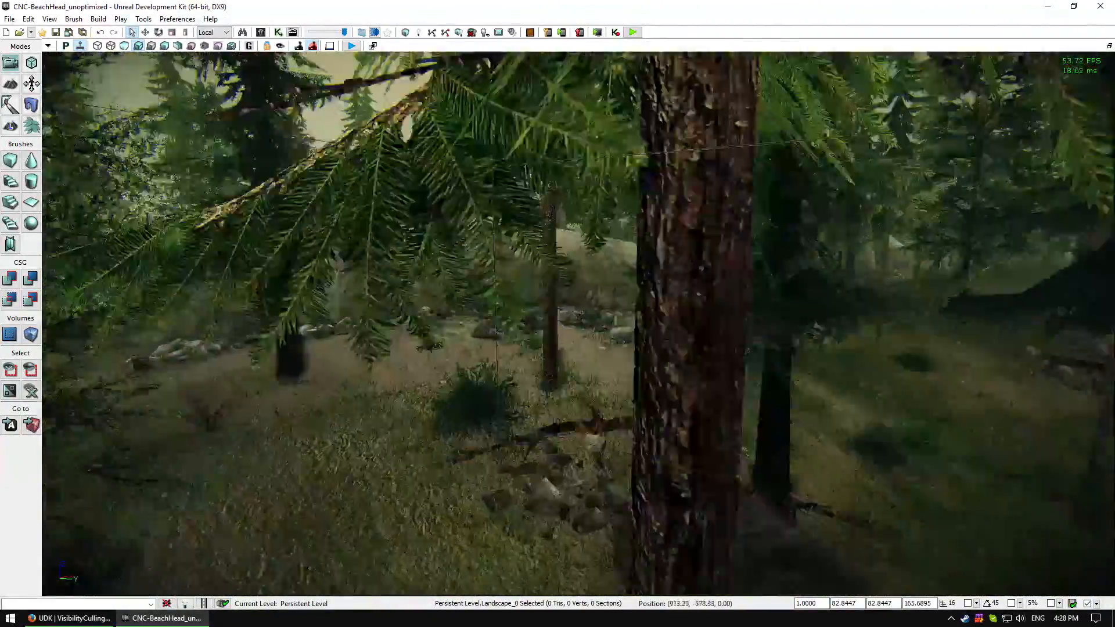
{"action": "key", "text": "w"}
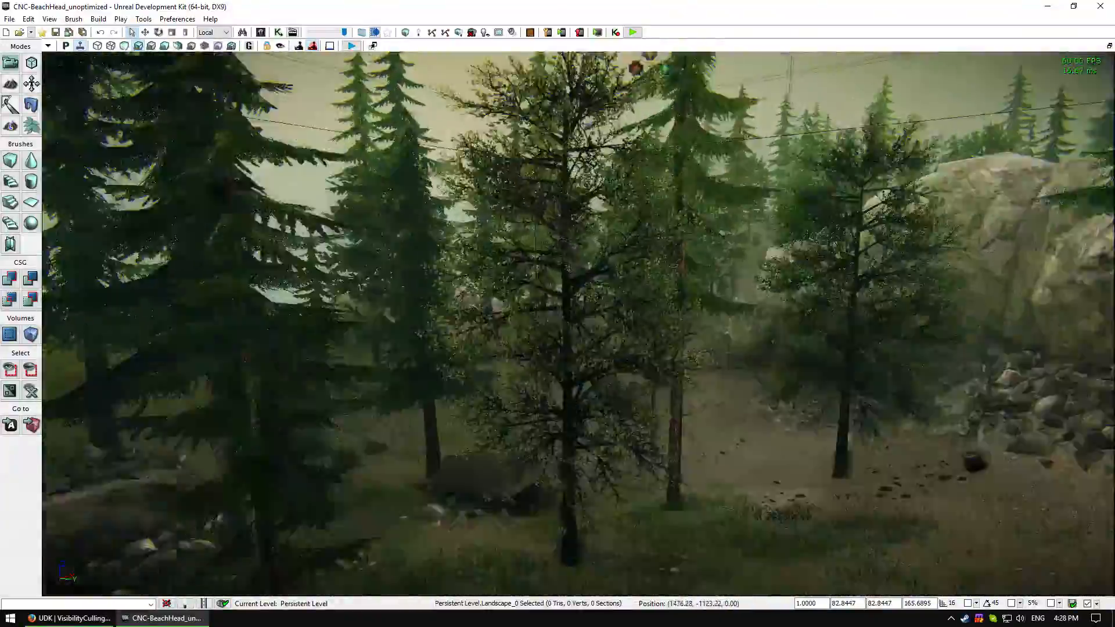
{"action": "key", "text": "s"}
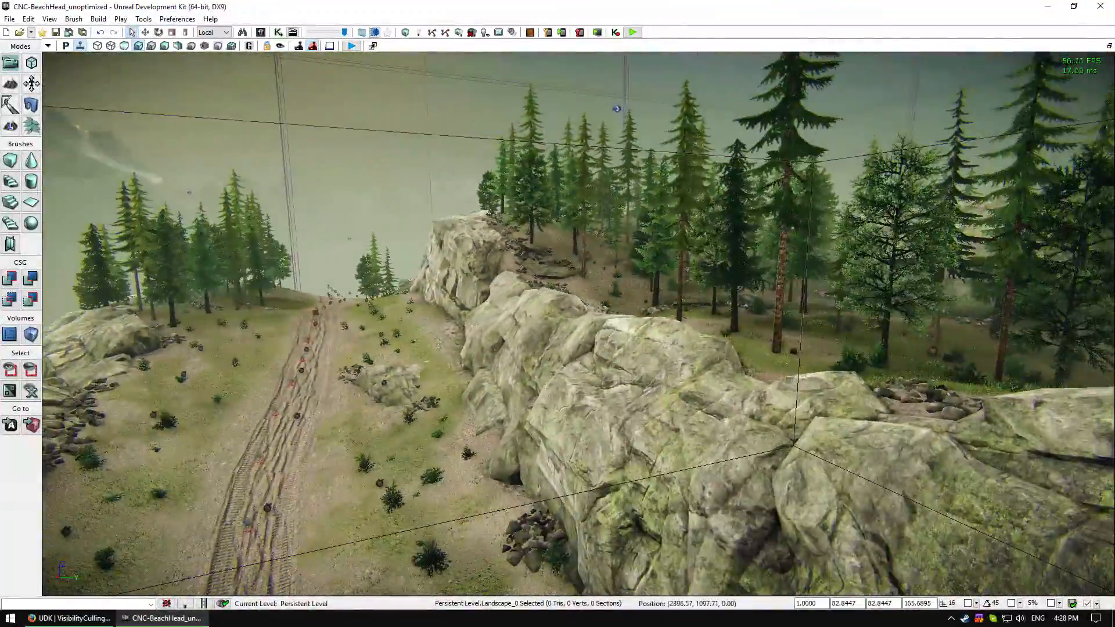
{"action": "key", "text": "w"}
{"action": "key", "text": "q"}
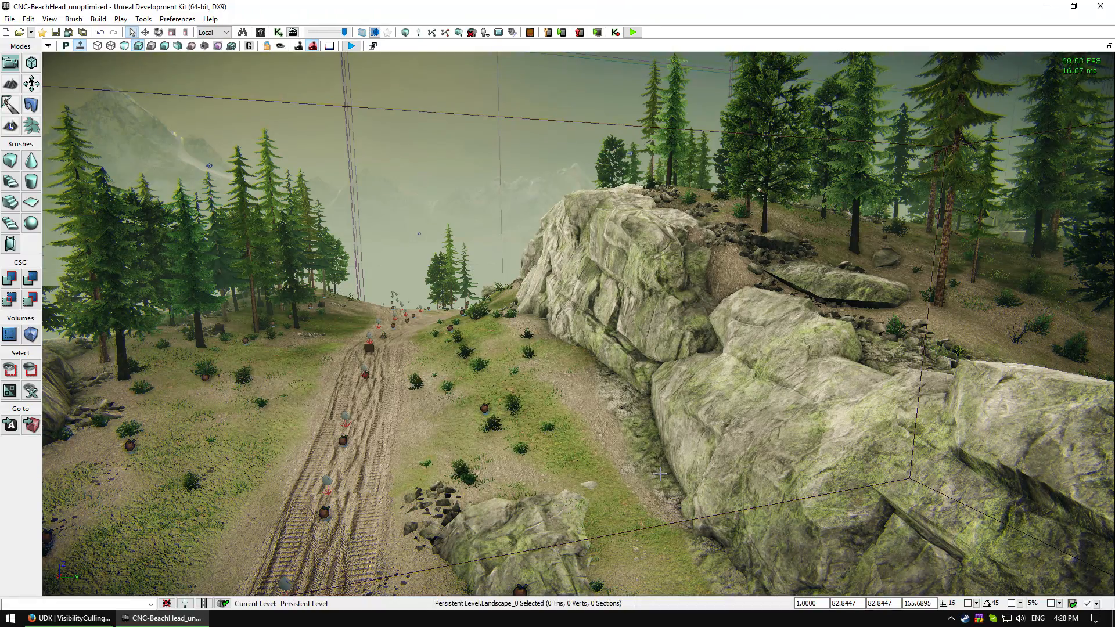
Step: Survey the beach headland, valley track, wooded plateau and green crystal cave for tree visibility and frame rate
{"action": "left_click_drag", "start_coordinate": [669, 450], "coordinate": [638, 241]}
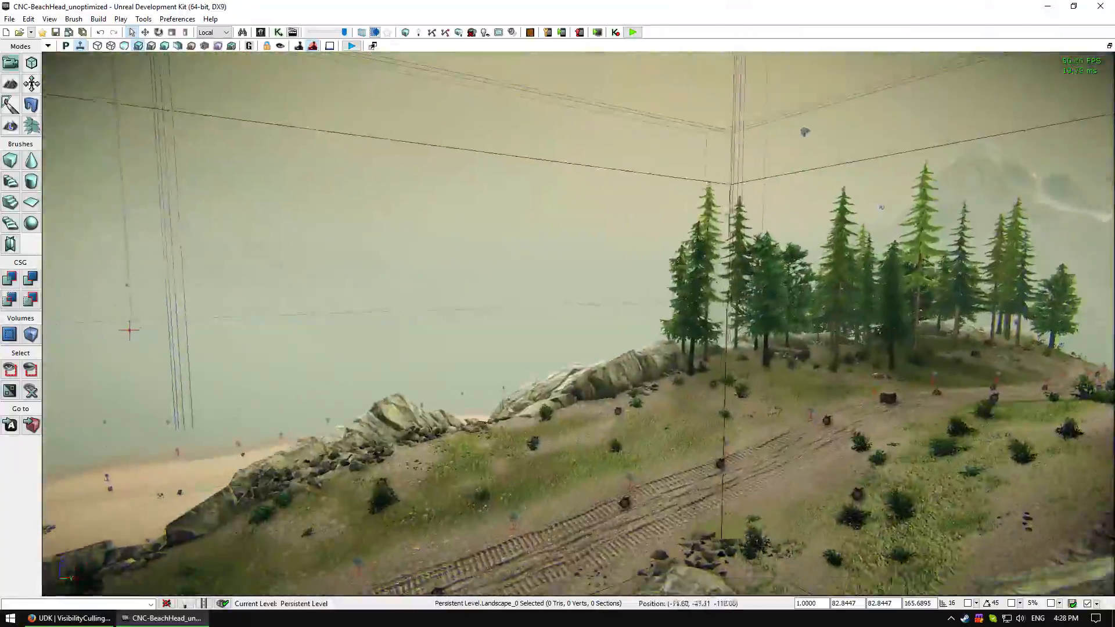
{"action": "left_click_drag", "start_coordinate": [130, 329], "coordinate": [308, 192]}
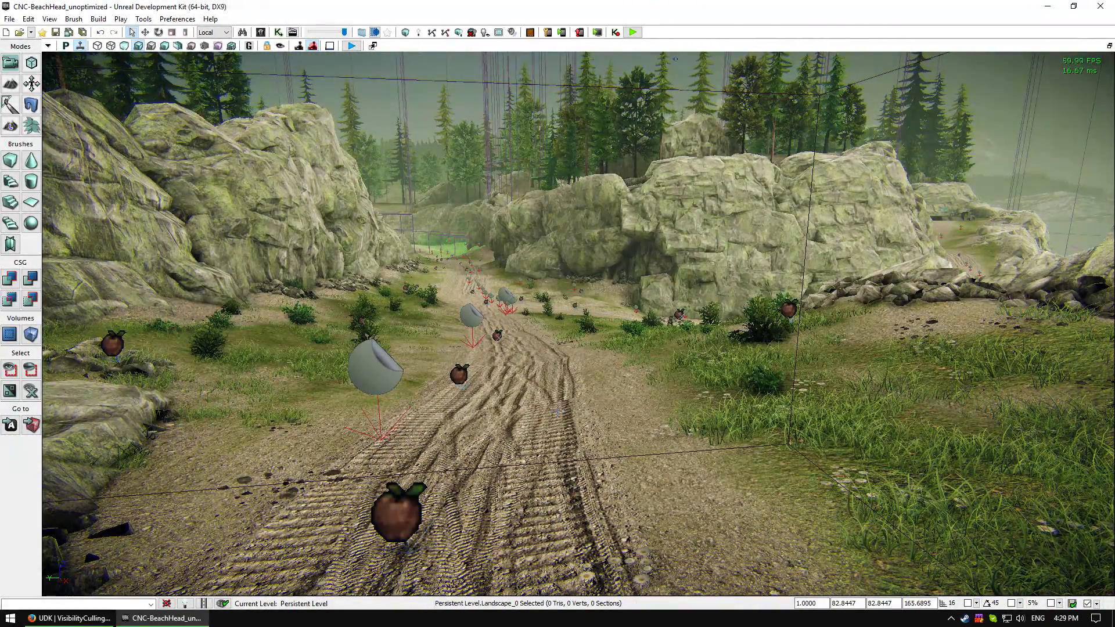
{"action": "key", "text": "w"}
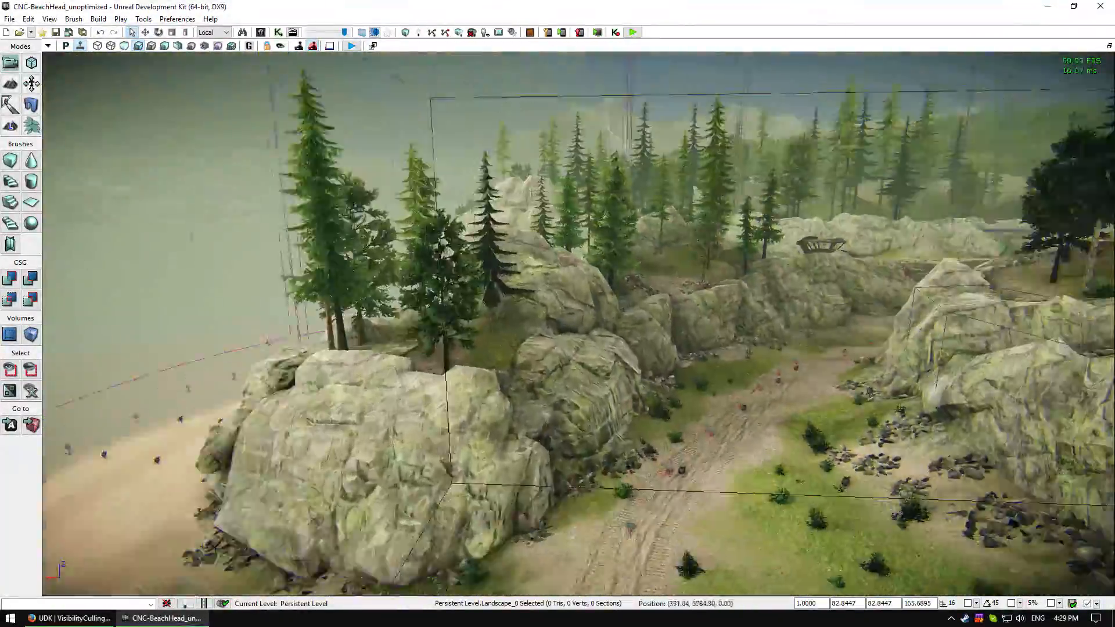
{"action": "key", "text": "w"}
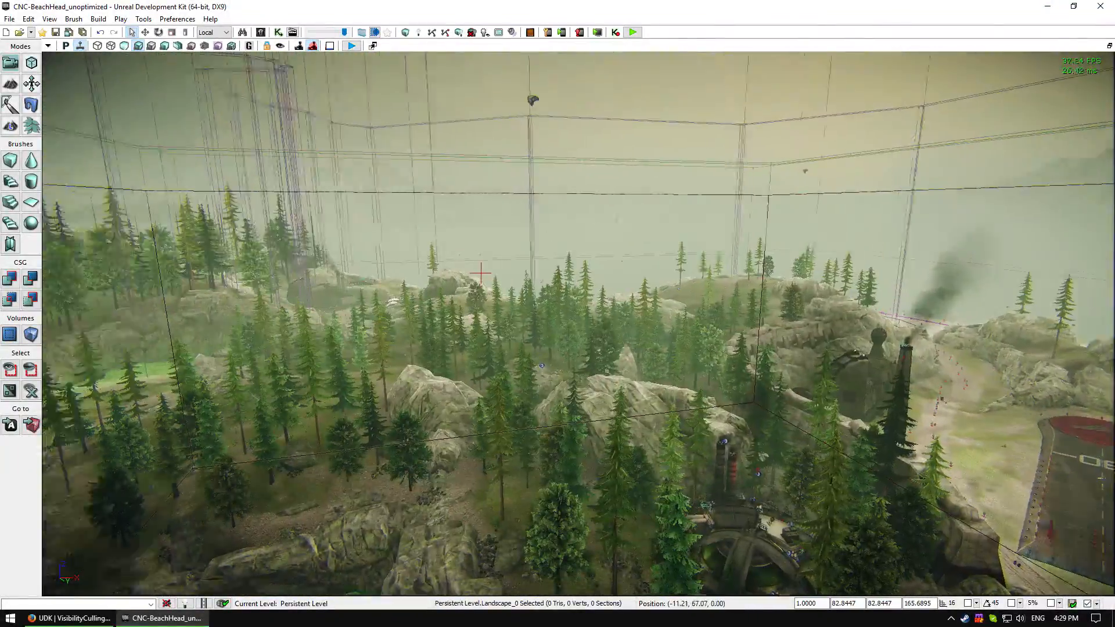
{"action": "right_click_drag", "start_coordinate": [596, 482], "coordinate": [540, 482]}
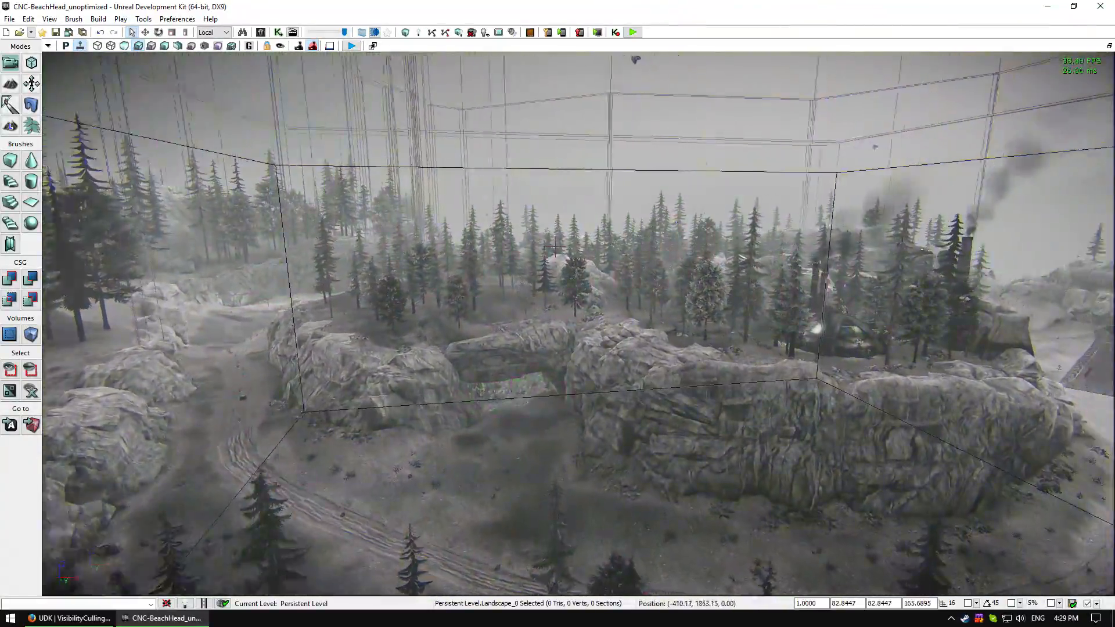
{"action": "right_click_drag", "start_coordinate": [555, 247], "coordinate": [472, 214]}
{"action": "right_click_drag", "start_coordinate": [579, 324], "coordinate": [299, 322]}
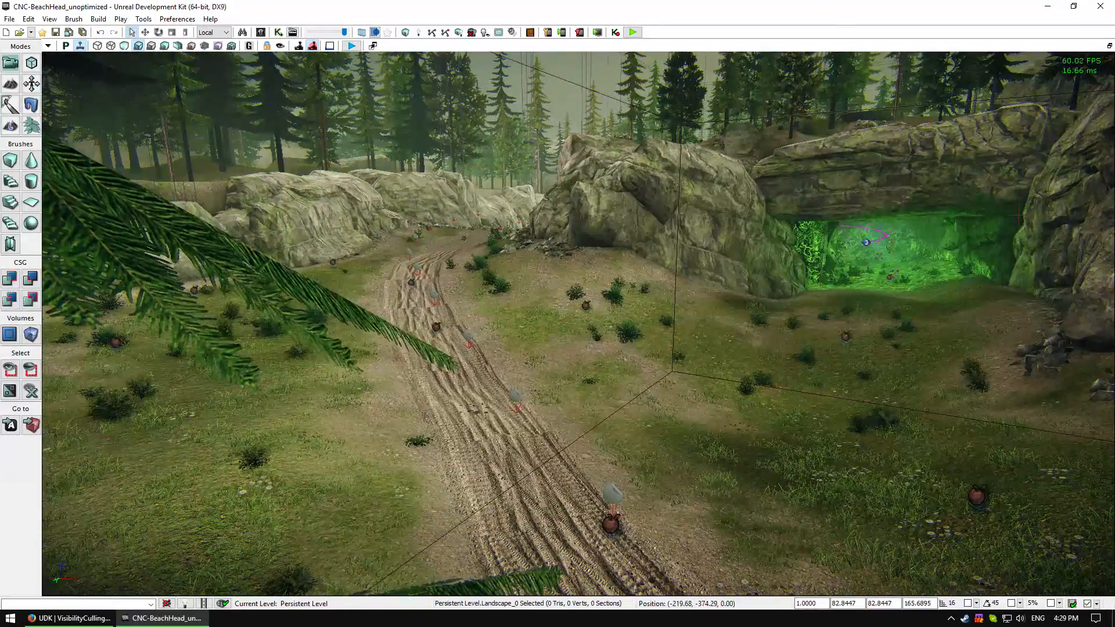